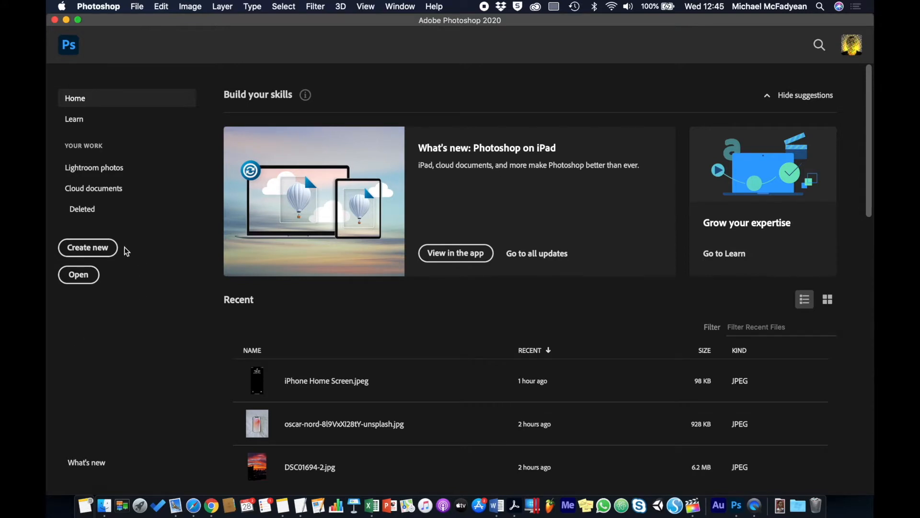
Step: Create a new document from the A4 print preset, 210 x 297 mm at 300 pixels per inch
{"action": "left_click", "coordinate": [111, 248]}
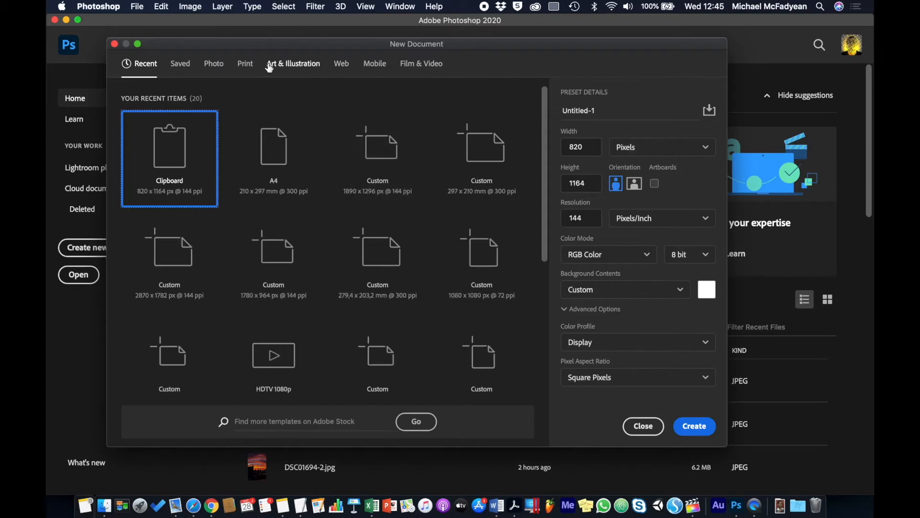
{"action": "left_click", "coordinate": [245, 63]}
{"action": "left_click", "coordinate": [487, 179]}
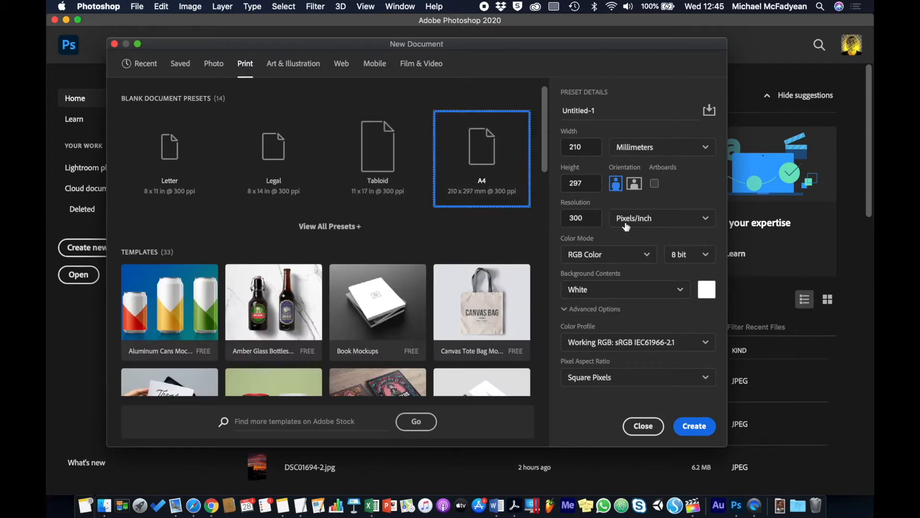
{"action": "left_click", "coordinate": [689, 426]}
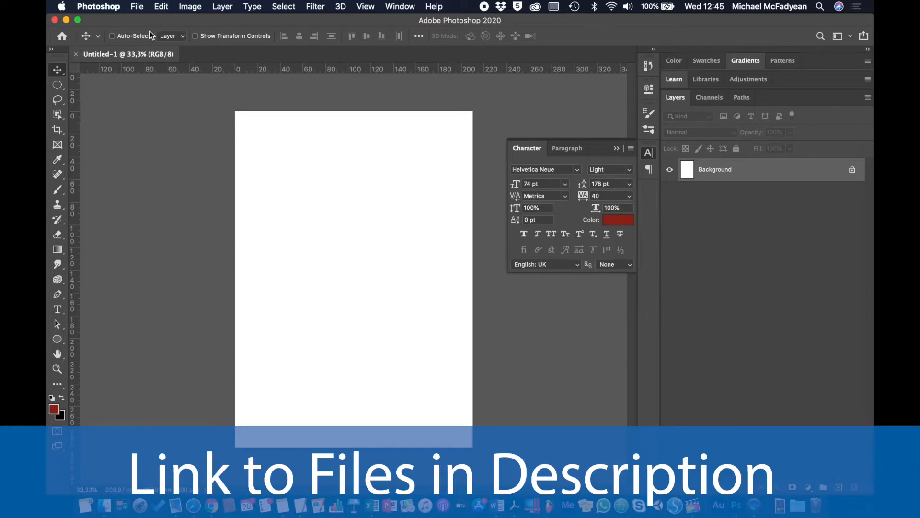
Step: Place firewall.jpg as an embedded image and scale it up so the flames cover the whole page
{"action": "left_click", "coordinate": [137, 6]}
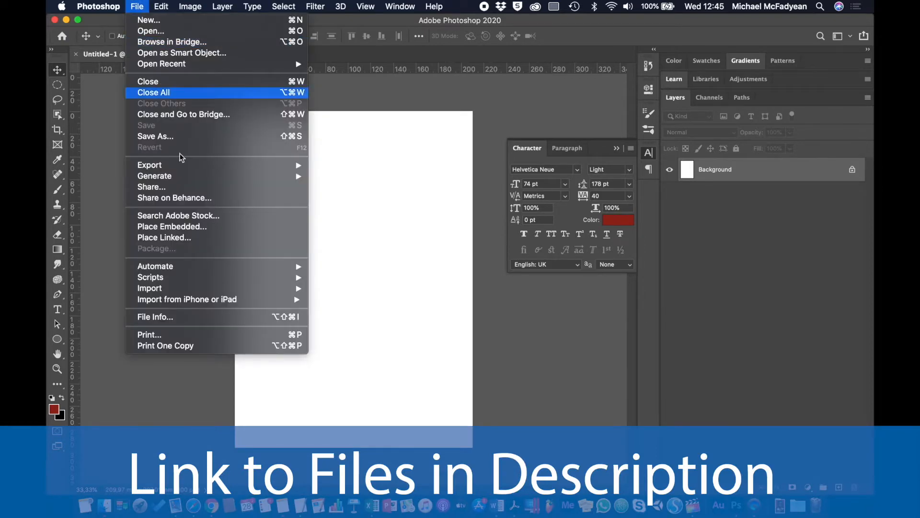
{"action": "left_click", "coordinate": [193, 227]}
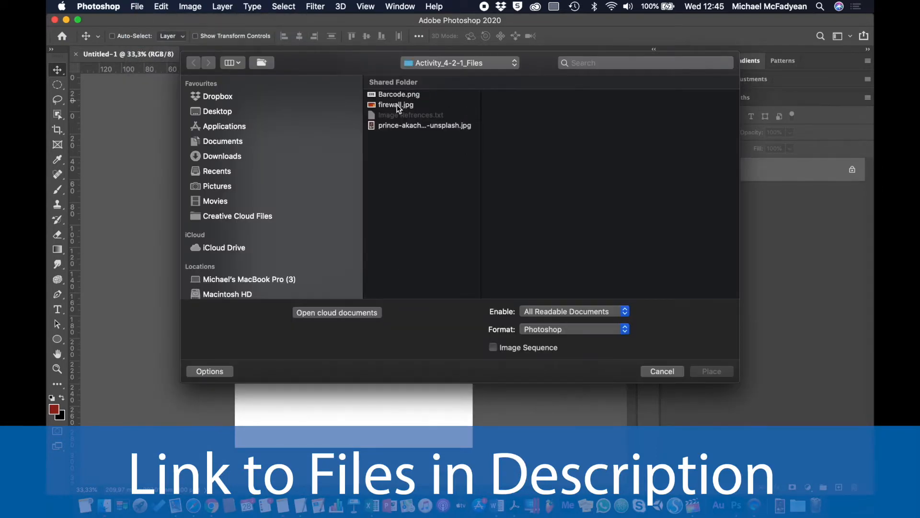
{"action": "left_click", "coordinate": [397, 105]}
{"action": "left_click", "coordinate": [705, 374]}
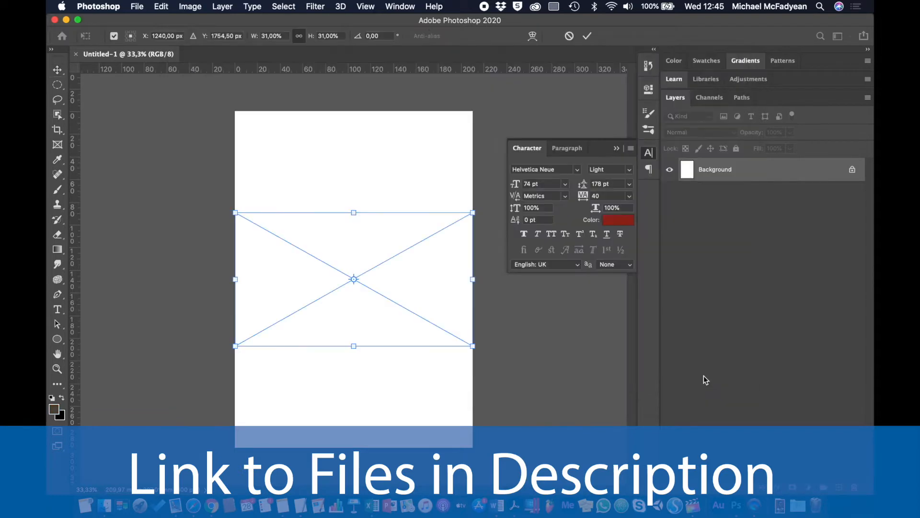
{"action": "key", "text": "super+minus"}
{"action": "key", "text": "super+minus"}
{"action": "key", "text": "super+minus"}
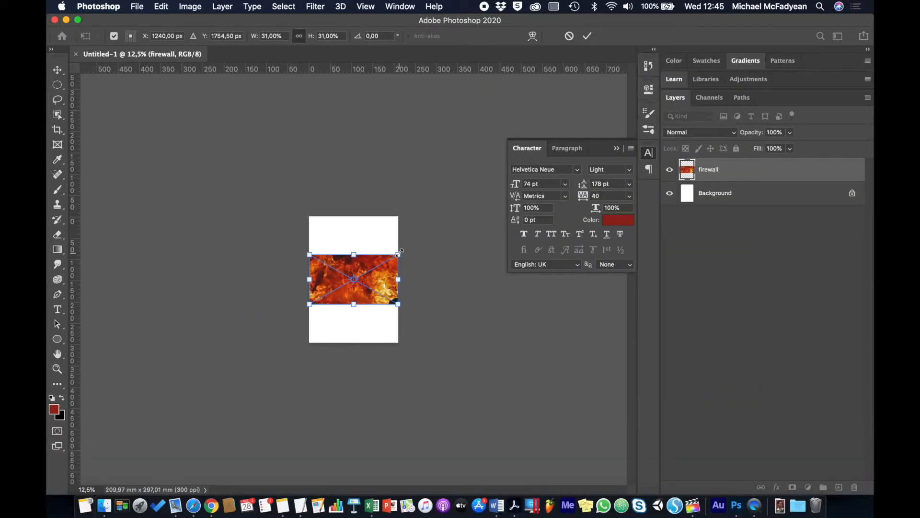
{"action": "left_click_drag", "start_coordinate": [398, 254], "coordinate": [469, 207]}
{"action": "key", "text": "Return"}
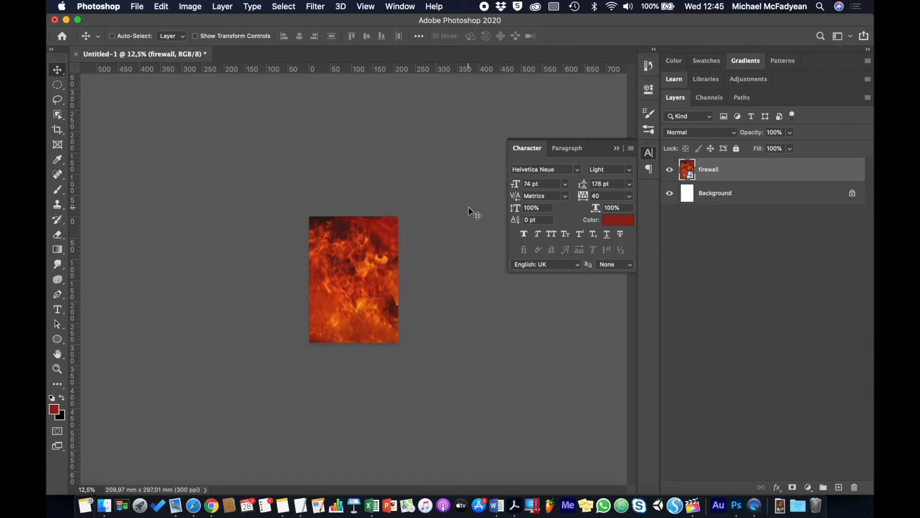
{"action": "key", "text": "super+0"}
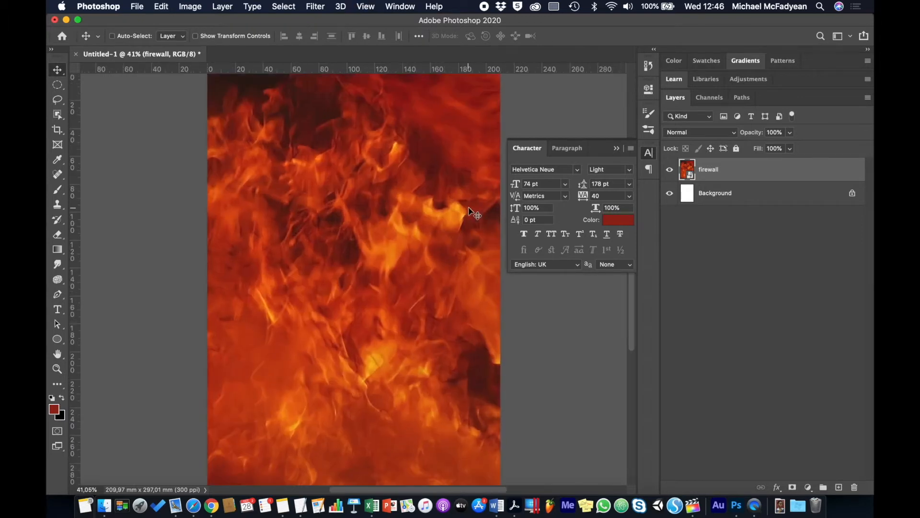
Step: Place the woman's portrait JPG from Activity_4-2-1_Files as an embedded image above the firewall layer
{"action": "left_click", "coordinate": [141, 6]}
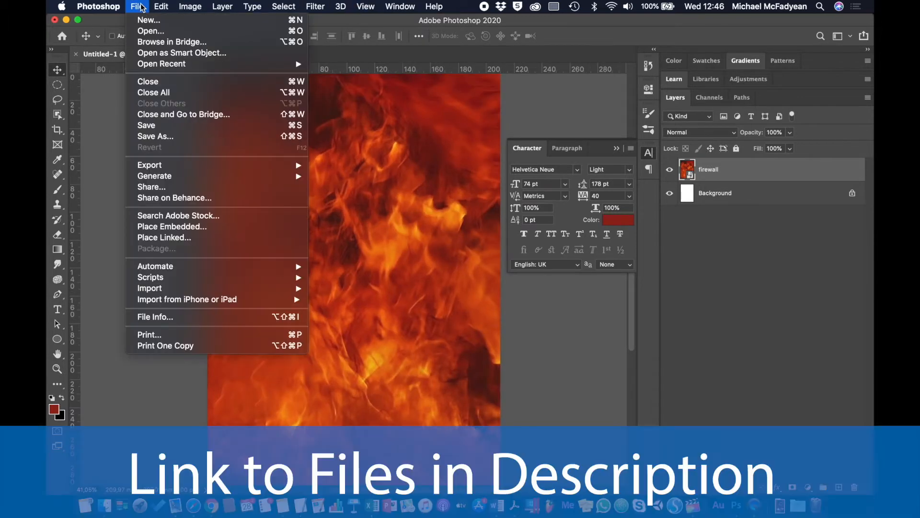
{"action": "left_click", "coordinate": [185, 231]}
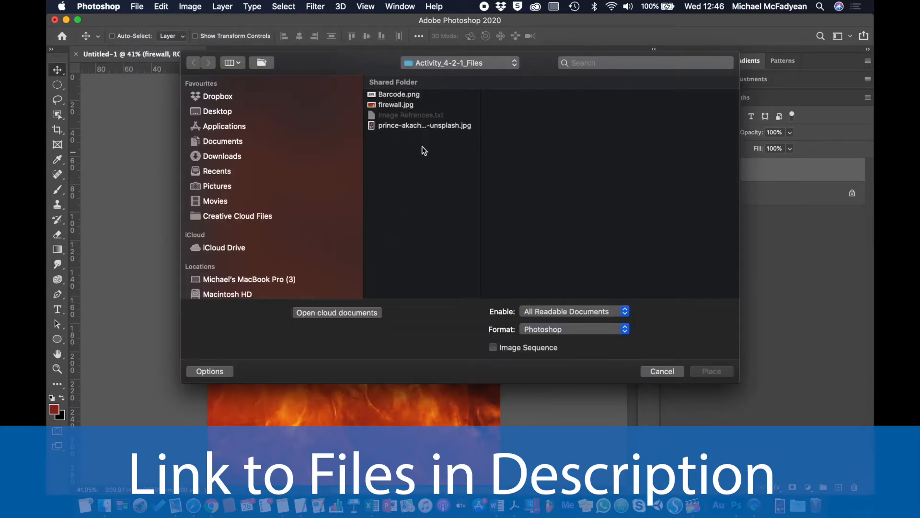
{"action": "left_click", "coordinate": [410, 125]}
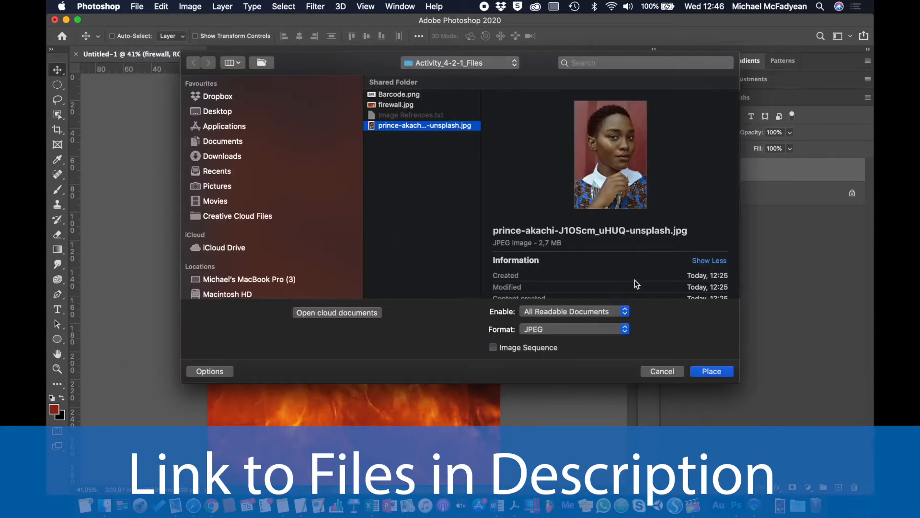
{"action": "left_click", "coordinate": [707, 374]}
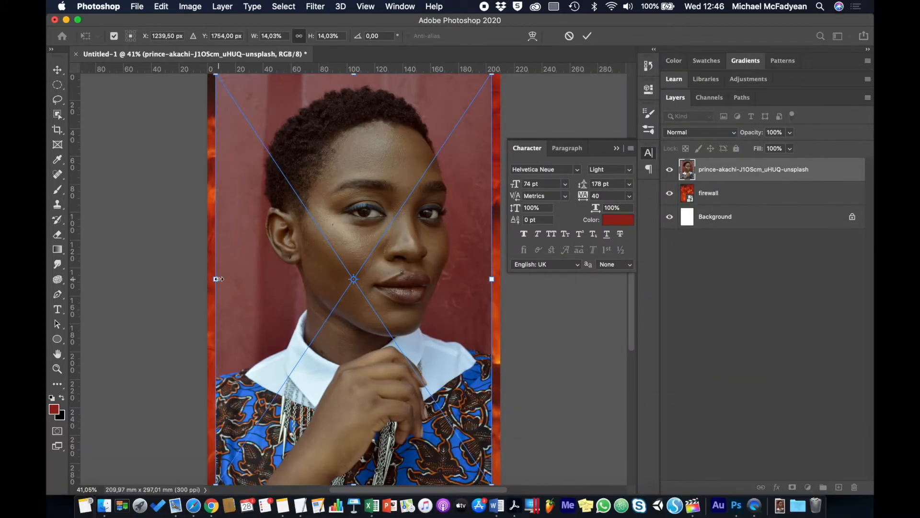
Step: Enlarge the placed portrait to about 17.4% and position it so it fills the page with the head fully in frame
{"action": "left_click_drag", "start_coordinate": [216, 279], "coordinate": [209, 278]}
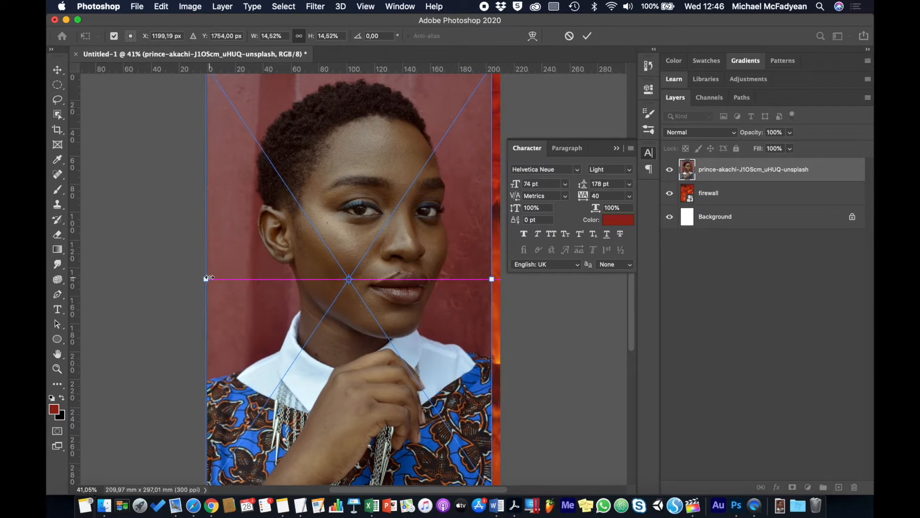
{"action": "left_click_drag", "start_coordinate": [492, 279], "coordinate": [505, 281]}
{"action": "key", "text": "super+minus"}
{"action": "key", "text": "super+minus"}
{"action": "key", "text": "super+minus"}
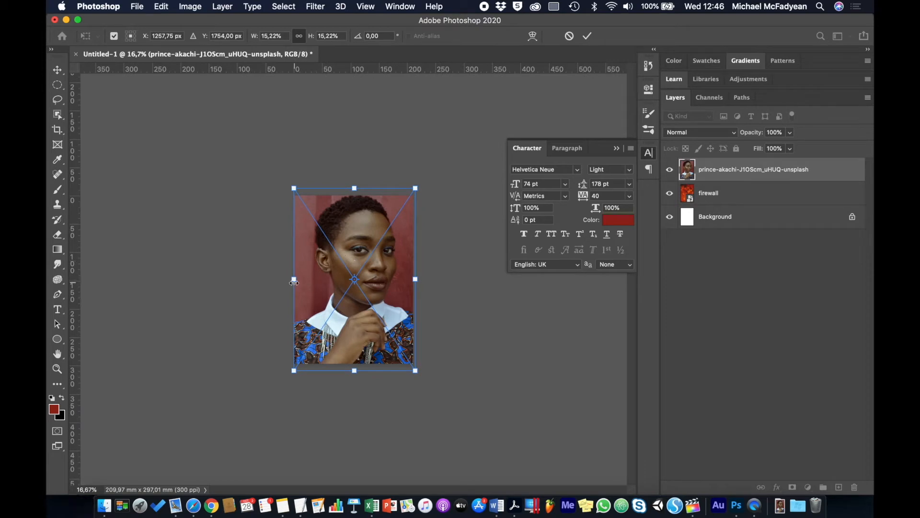
{"action": "left_click_drag", "start_coordinate": [296, 279], "coordinate": [283, 279]}
{"action": "left_click_drag", "start_coordinate": [415, 279], "coordinate": [385, 286]}
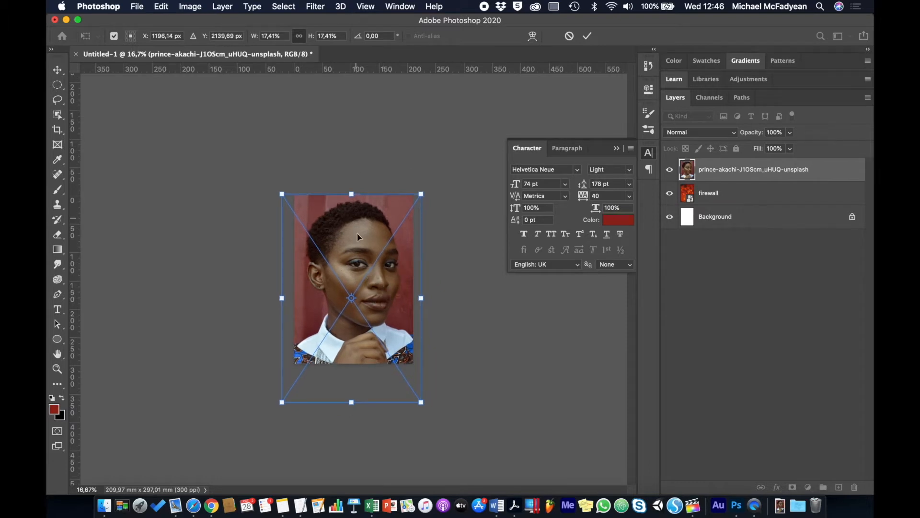
Step: Flip the portrait horizontally, shift it slightly to the right on the page and commit the transformation
{"action": "left_click", "coordinate": [161, 6]}
{"action": "mouse_move", "coordinate": [279, 280]}
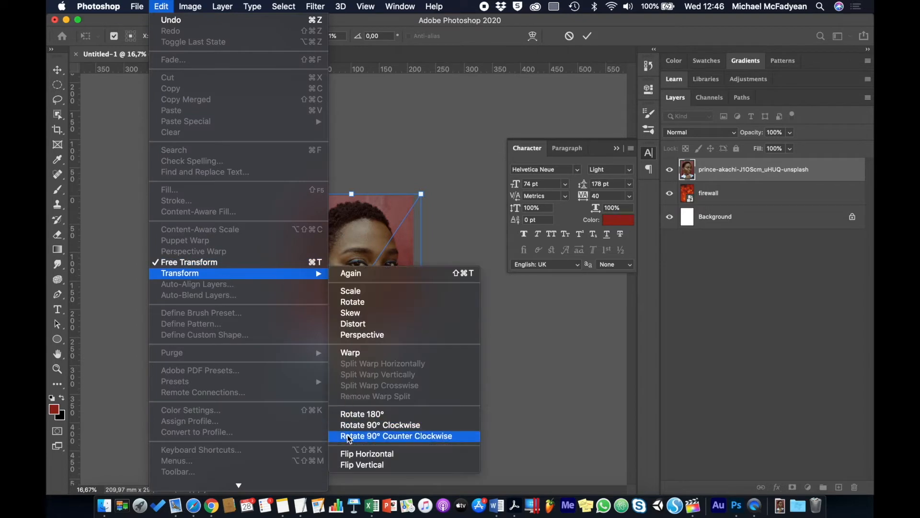
{"action": "left_click", "coordinate": [362, 453]}
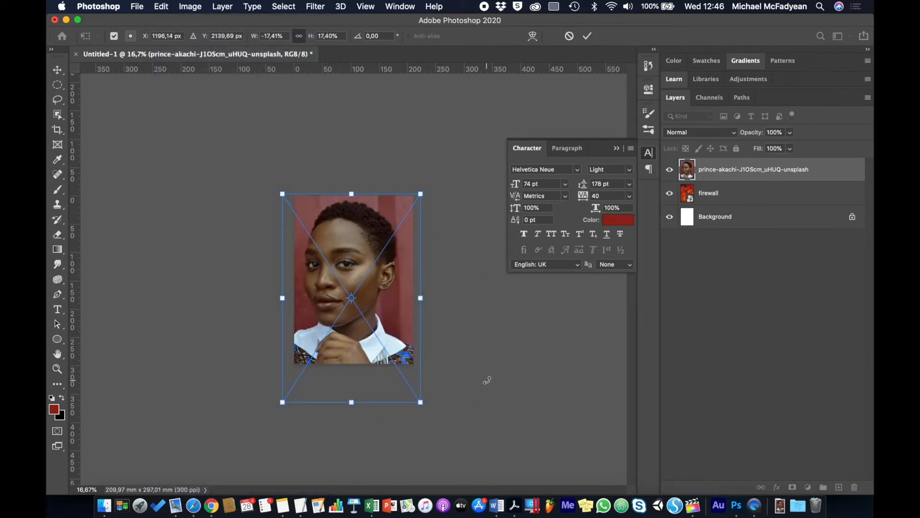
{"action": "key", "text": "Right"}
{"action": "key", "text": "Right"}
{"action": "key", "text": "Right"}
{"action": "key", "text": "Right"}
{"action": "key", "text": "Right"}
{"action": "left_click", "coordinate": [386, 282]}
{"action": "left_click_drag", "start_coordinate": [385, 284], "coordinate": [393, 284]}
{"action": "key", "text": "Return"}
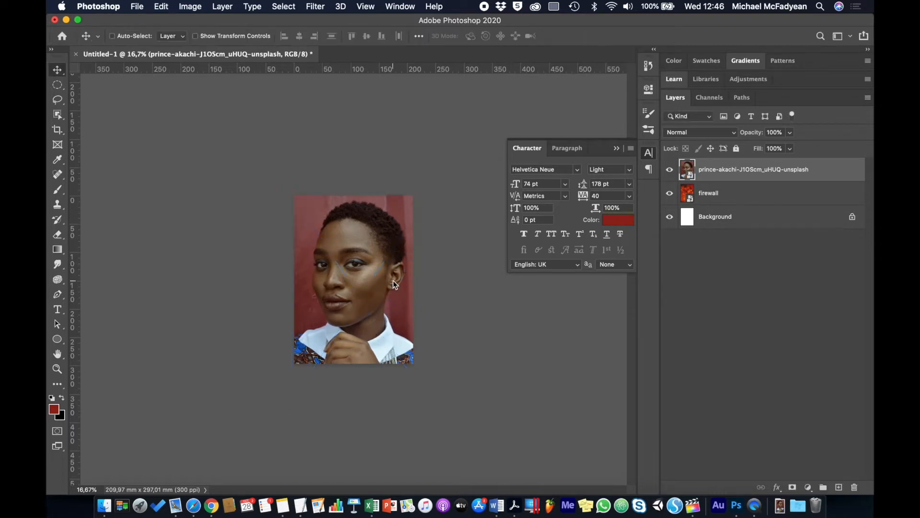
{"action": "key", "text": "super+0"}
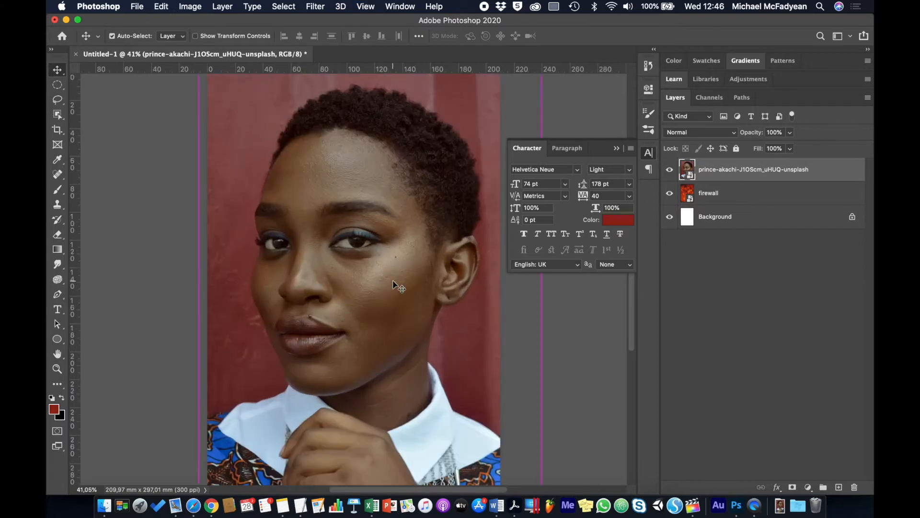
Step: Select the woman with the Object Selection tool by framing the whole portrait in a rectangle
{"action": "key", "text": "super+minus"}
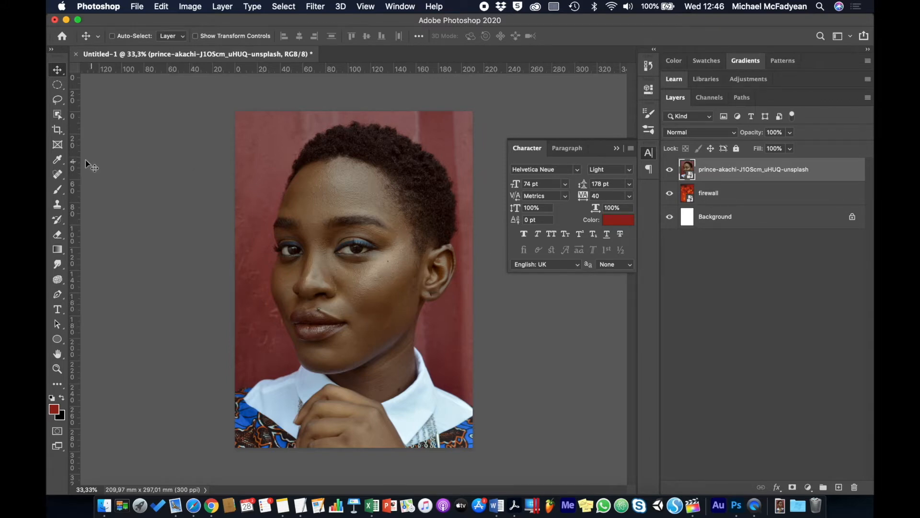
{"action": "left_click", "coordinate": [57, 117]}
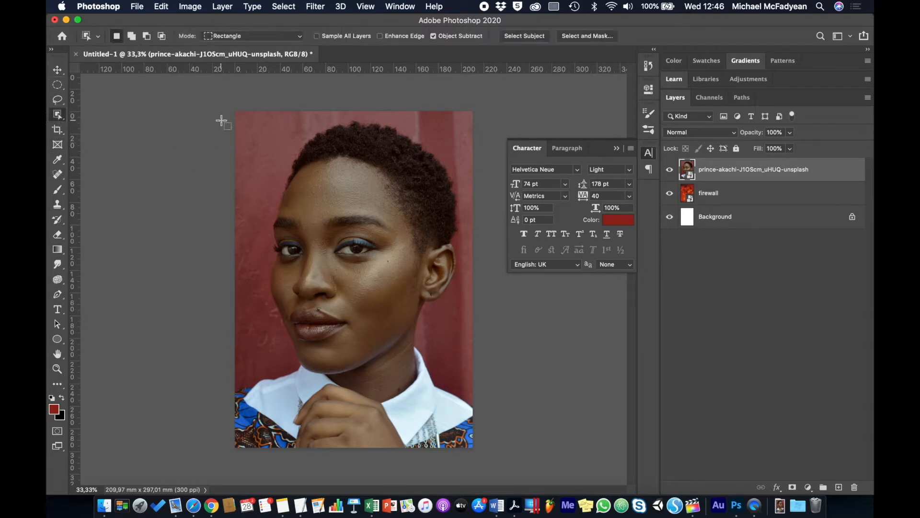
{"action": "left_click_drag", "start_coordinate": [221, 121], "coordinate": [492, 461]}
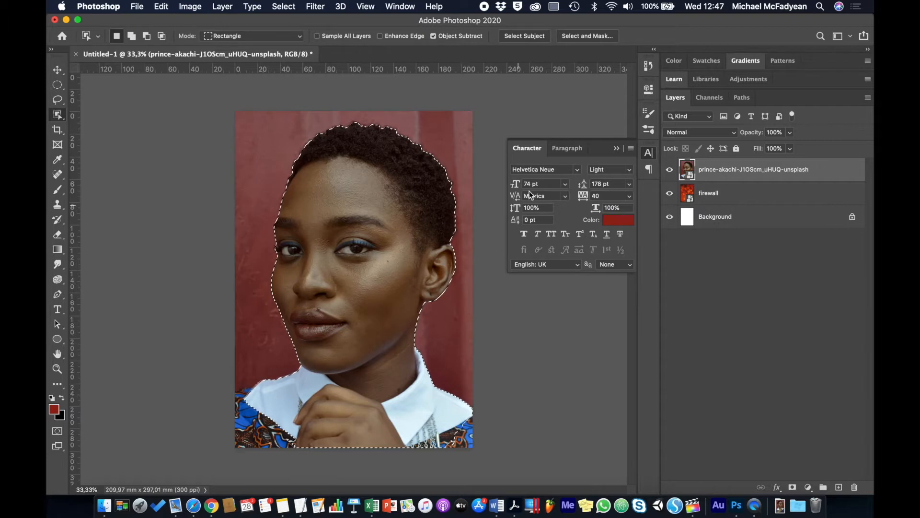
Step: Bring the selection into Select and Mask and add the missing patterned shirt areas with the Quick Selection tool
{"action": "left_click", "coordinate": [577, 38]}
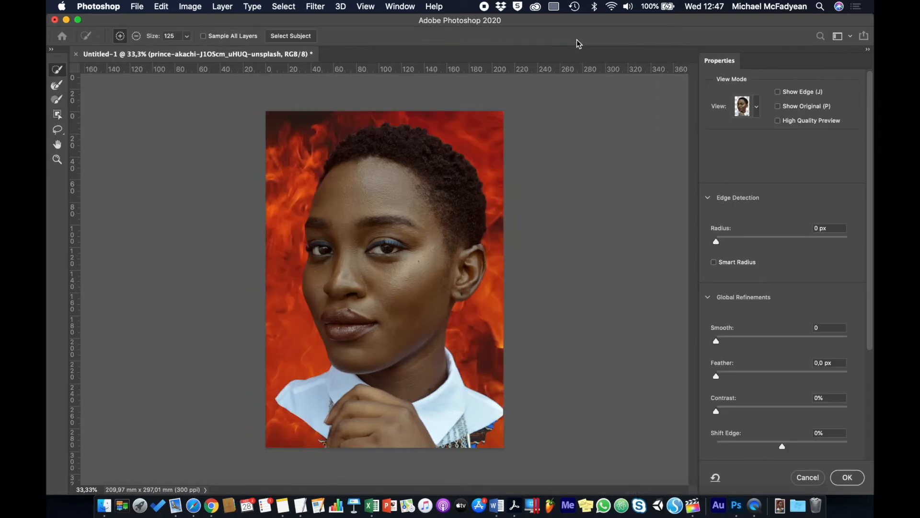
{"action": "left_click", "coordinate": [57, 71]}
{"action": "mouse_move", "coordinate": [305, 408]}
{"action": "left_mouse_down"}
{"action": "mouse_move", "coordinate": [263, 416]}
{"action": "mouse_move", "coordinate": [282, 445]}
{"action": "mouse_move", "coordinate": [269, 454]}
{"action": "mouse_move", "coordinate": [456, 442]}
{"action": "mouse_move", "coordinate": [500, 454]}
{"action": "mouse_move", "coordinate": [514, 434]}
{"action": "mouse_move", "coordinate": [422, 437]}
{"action": "left_mouse_up"}
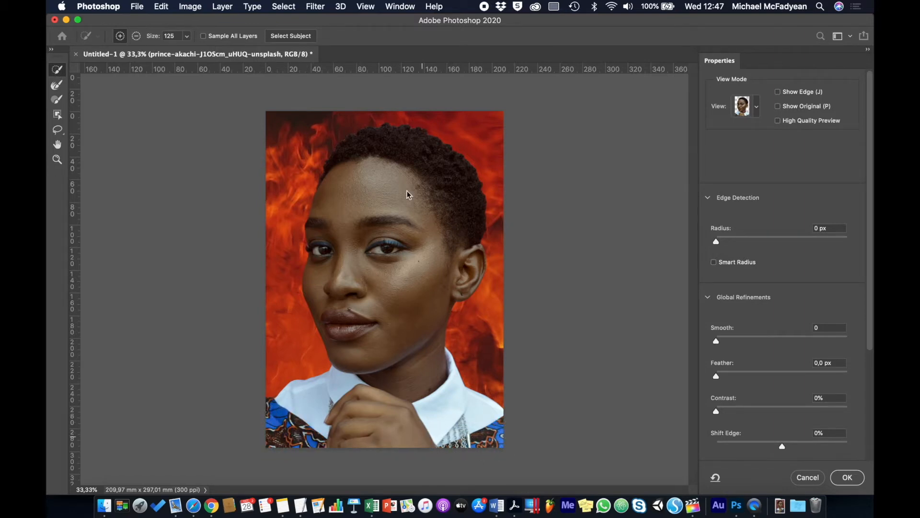
Step: Refine the selection's edge around the hair and ear with the Refine Edge Brush at size 175
{"action": "key", "text": "b"}
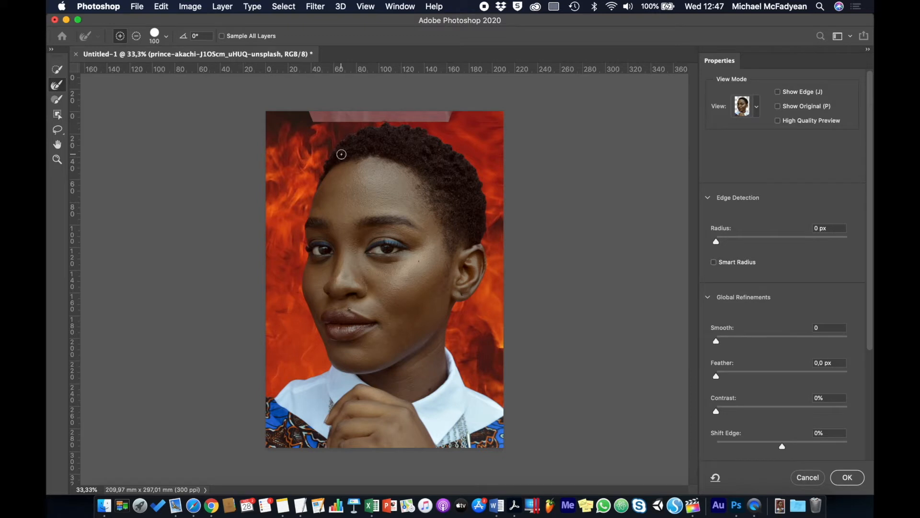
{"action": "key", "text": "bracketright"}
{"action": "key", "text": "bracketright"}
{"action": "key", "text": "bracketright"}
{"action": "mouse_move", "coordinate": [328, 165]}
{"action": "left_mouse_down"}
{"action": "mouse_move", "coordinate": [350, 137]}
{"action": "mouse_move", "coordinate": [386, 123]}
{"action": "mouse_move", "coordinate": [453, 148]}
{"action": "mouse_move", "coordinate": [479, 200]}
{"action": "mouse_move", "coordinate": [474, 170]}
{"action": "mouse_move", "coordinate": [486, 202]}
{"action": "mouse_move", "coordinate": [480, 261]}
{"action": "mouse_move", "coordinate": [473, 287]}
{"action": "mouse_move", "coordinate": [449, 305]}
{"action": "left_mouse_up"}
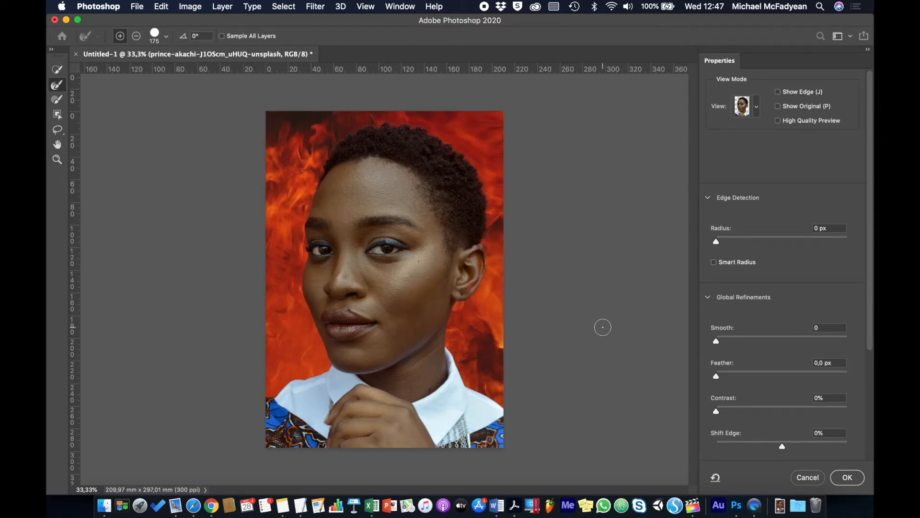
Step: Output the refined selection as New Layer with Layer Mask
{"action": "scroll", "coordinate": [856, 378], "scroll_direction": "down", "scroll_amount": 5}
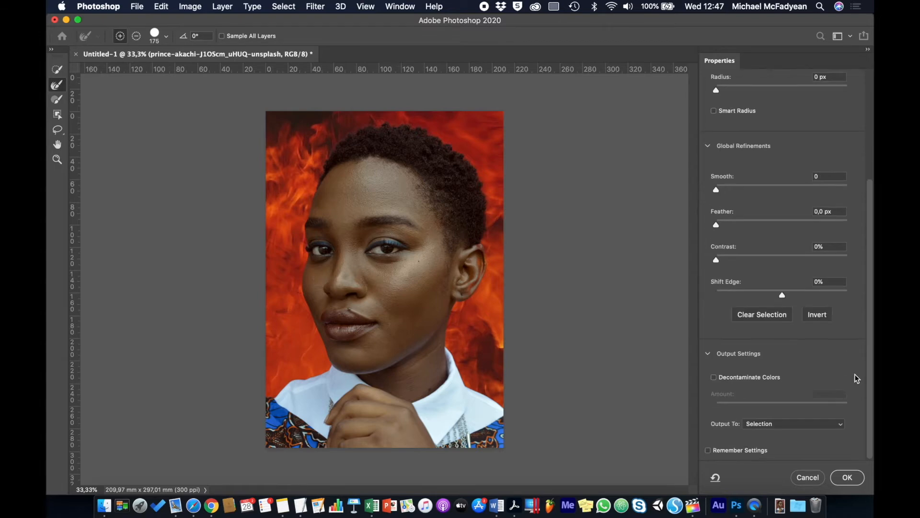
{"action": "left_click", "coordinate": [761, 425]}
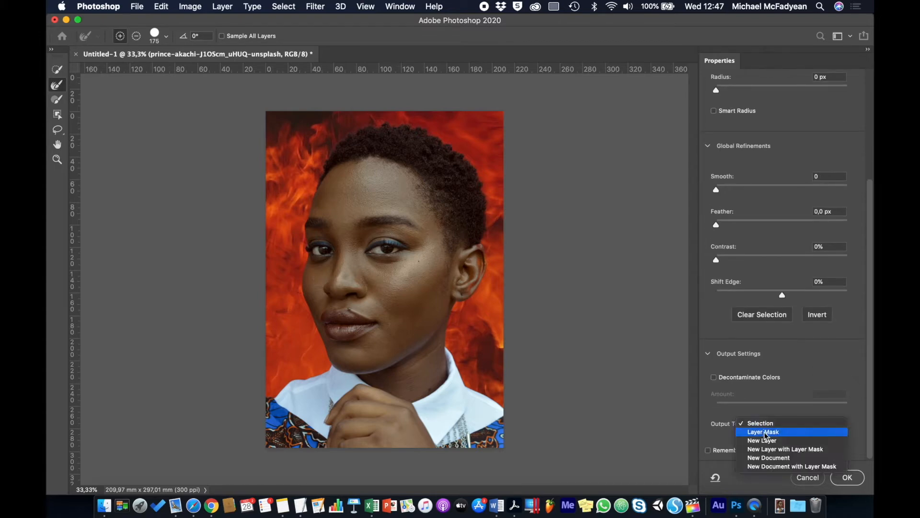
{"action": "left_click", "coordinate": [767, 449]}
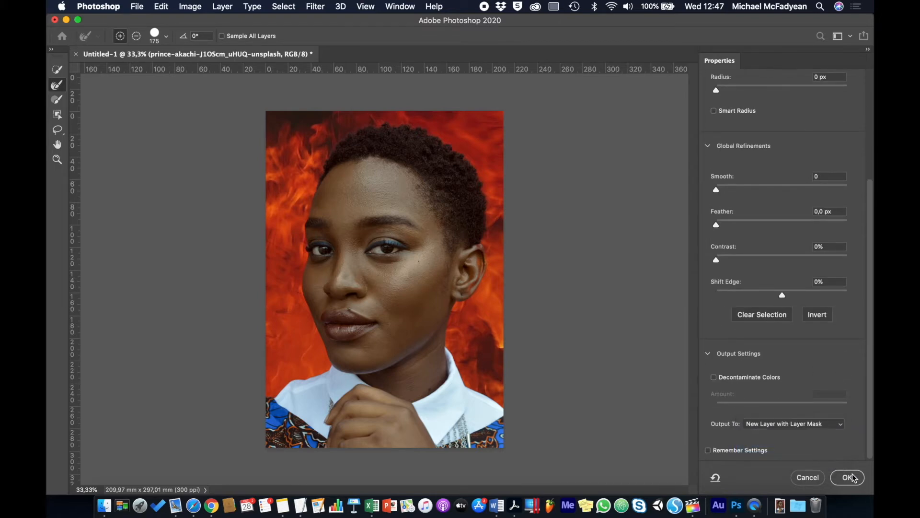
{"action": "left_click", "coordinate": [851, 477]}
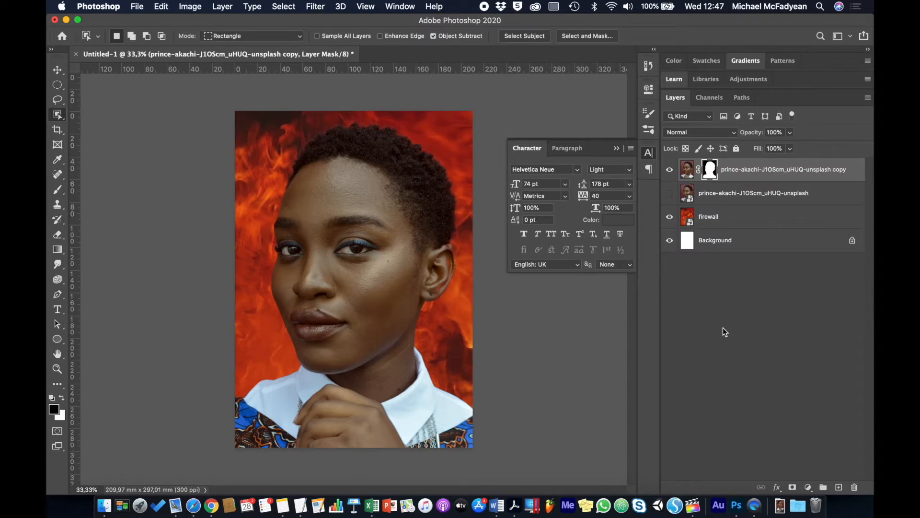
Step: Start a Gradient Map adjustment on the cut-out portrait layer's image and set the gradient's starting stop to black
{"action": "left_click", "coordinate": [733, 223]}
{"action": "left_click", "coordinate": [689, 175]}
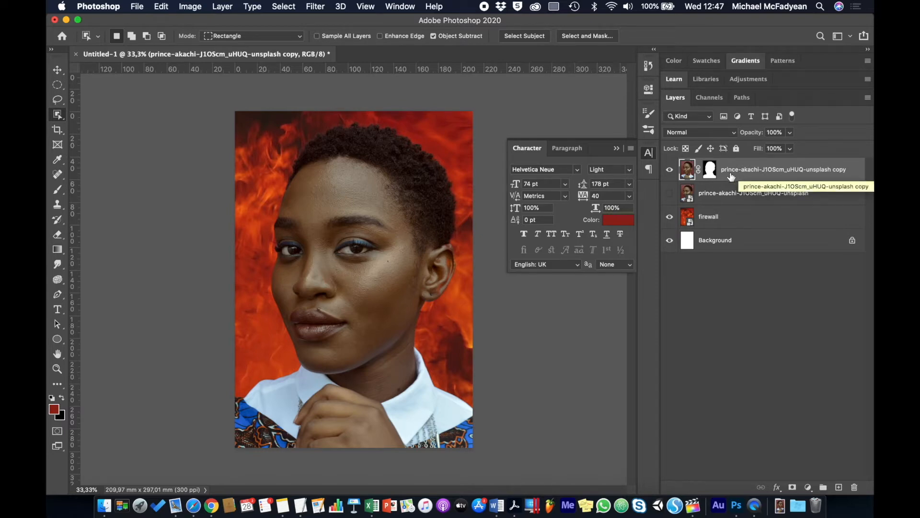
{"action": "left_click", "coordinate": [189, 7]}
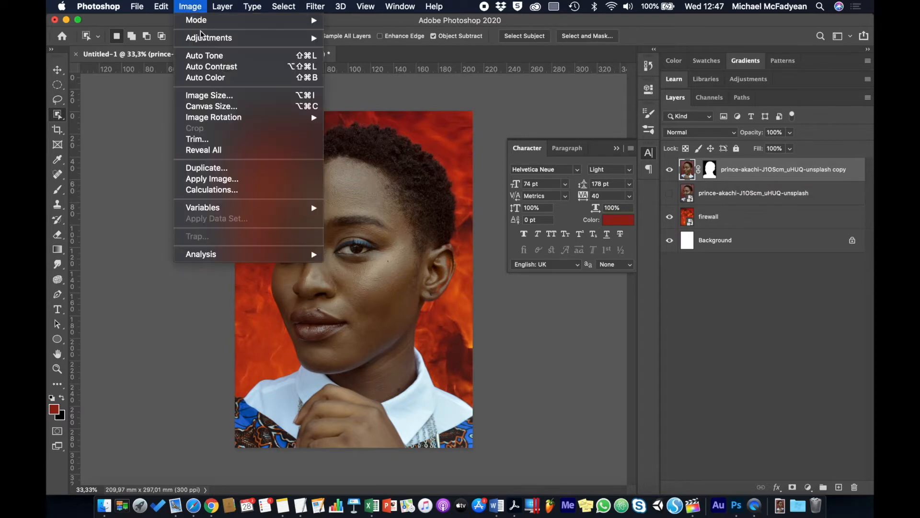
{"action": "mouse_move", "coordinate": [207, 44]}
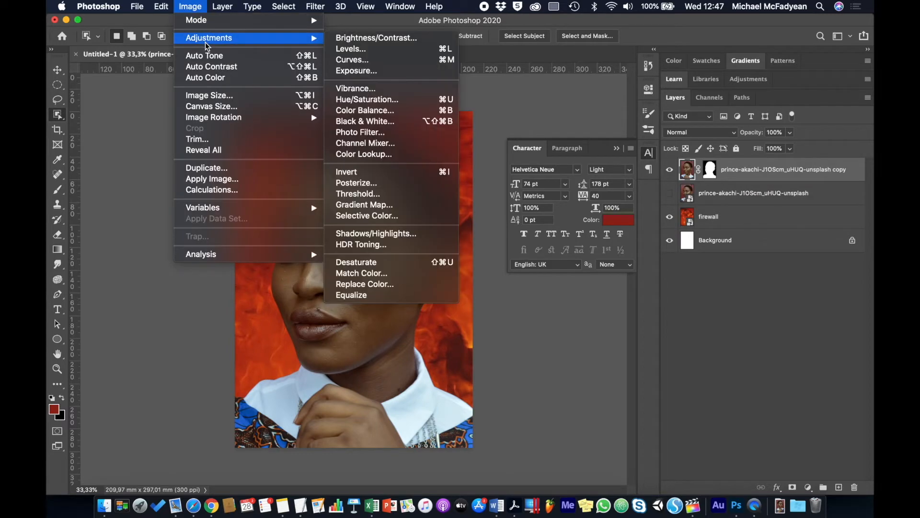
{"action": "left_click", "coordinate": [375, 206]}
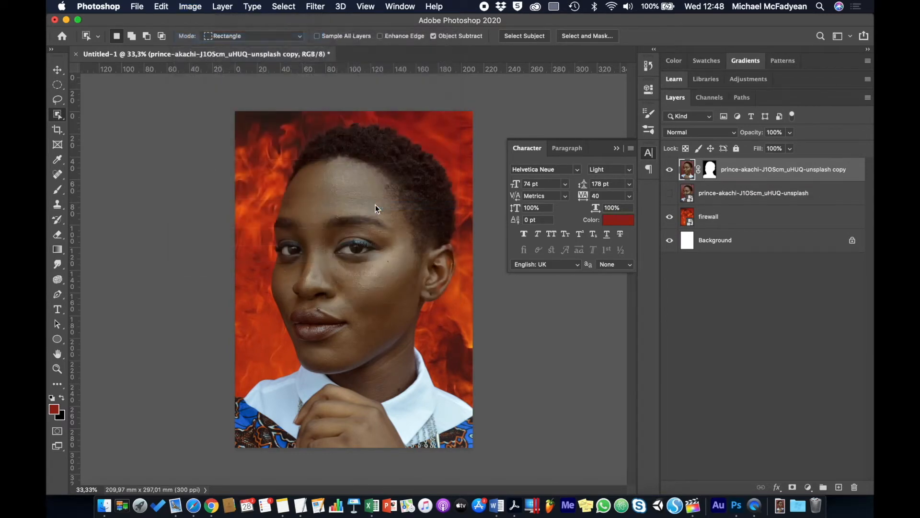
{"action": "left_click", "coordinate": [559, 242]}
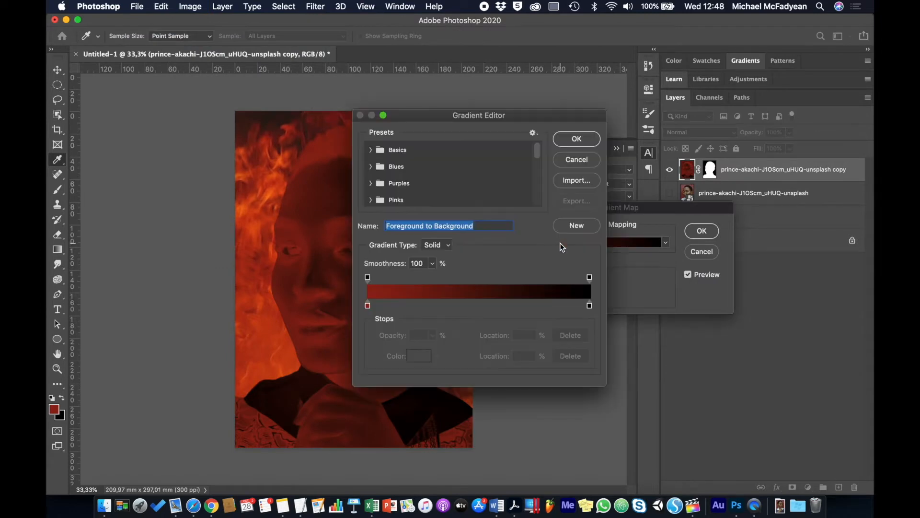
{"action": "left_click_drag", "start_coordinate": [452, 120], "coordinate": [572, 130]}
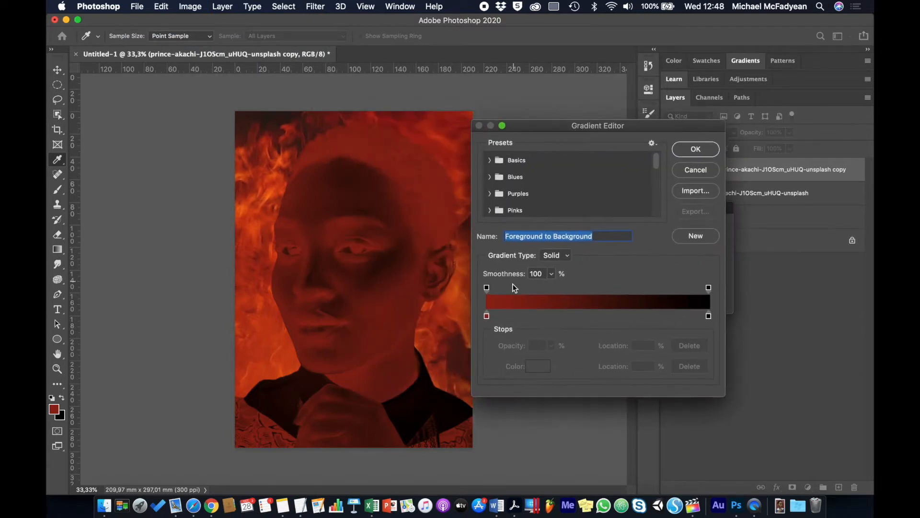
{"action": "double_click", "coordinate": [486, 316]}
{"action": "left_click_drag", "start_coordinate": [527, 300], "coordinate": [507, 350]}
{"action": "left_click", "coordinate": [763, 185]}
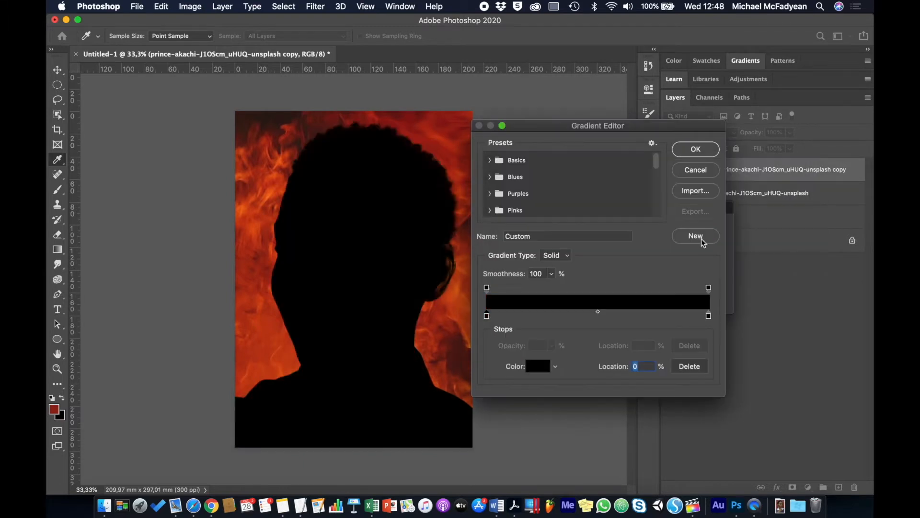
Step: Set the gradient's end stop to a burnt orange, ae4f25
{"action": "left_click", "coordinate": [708, 316]}
{"action": "double_click", "coordinate": [708, 317]}
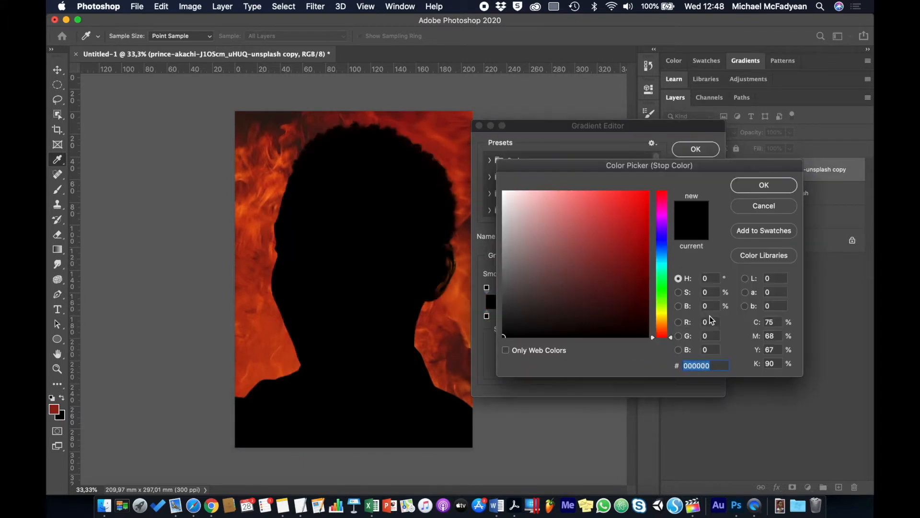
{"action": "left_click", "coordinate": [271, 194]}
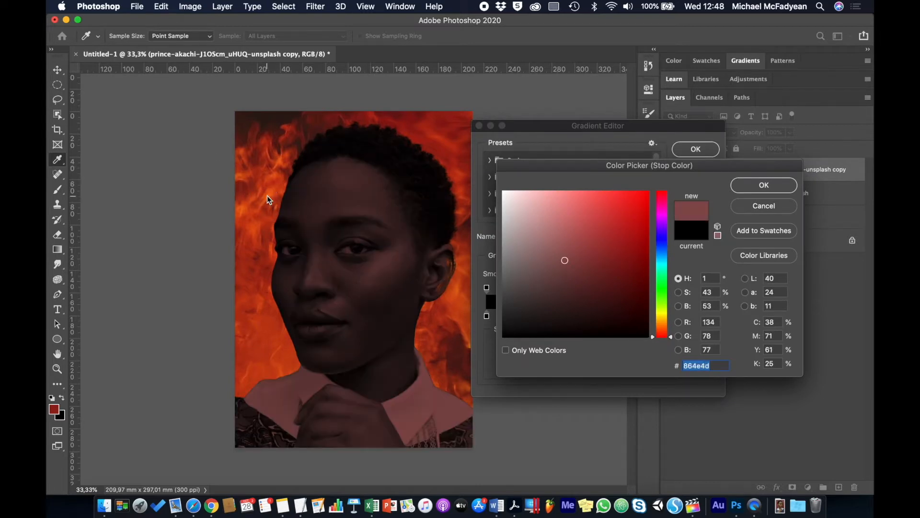
{"action": "left_click", "coordinate": [661, 320]}
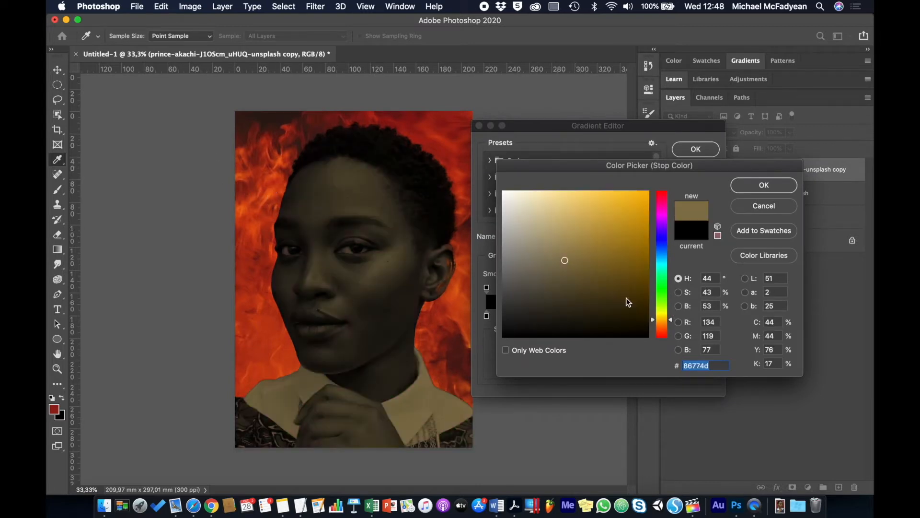
{"action": "left_click", "coordinate": [617, 233]}
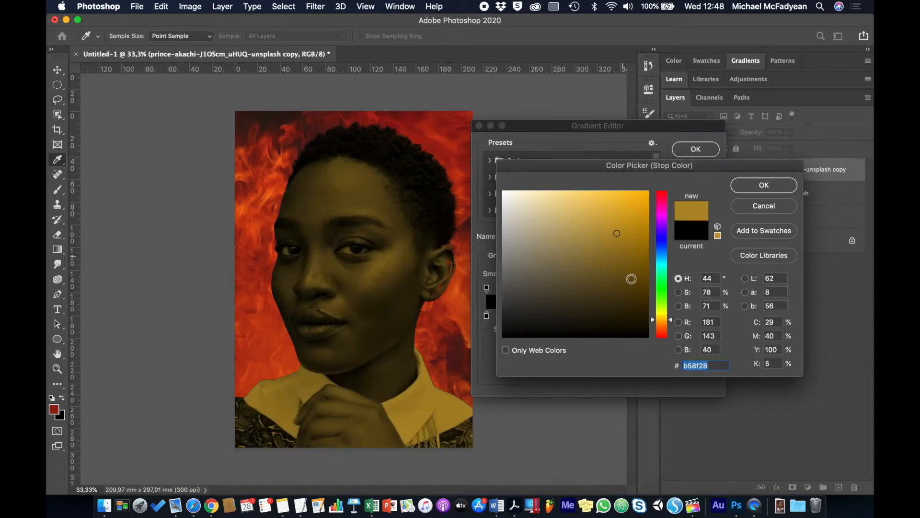
{"action": "left_click_drag", "start_coordinate": [673, 323], "coordinate": [673, 332]}
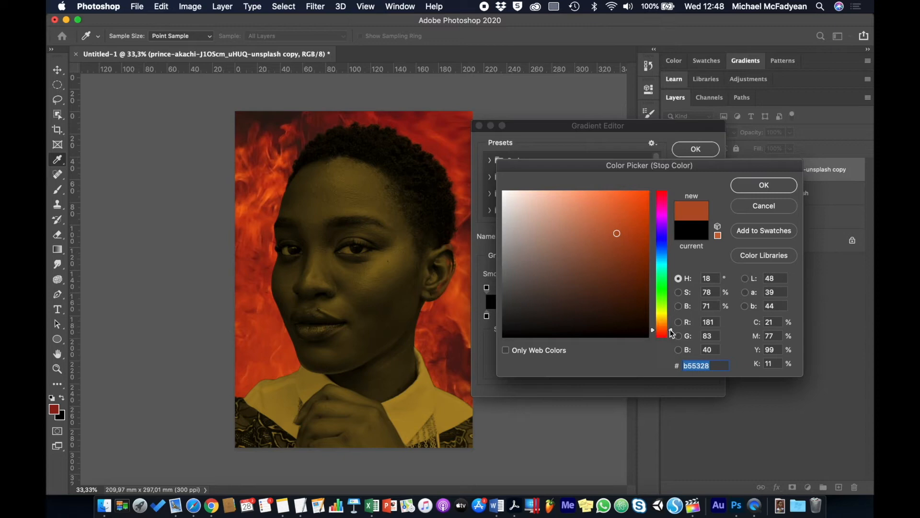
{"action": "left_click", "coordinate": [619, 234]}
{"action": "left_click", "coordinate": [618, 237]}
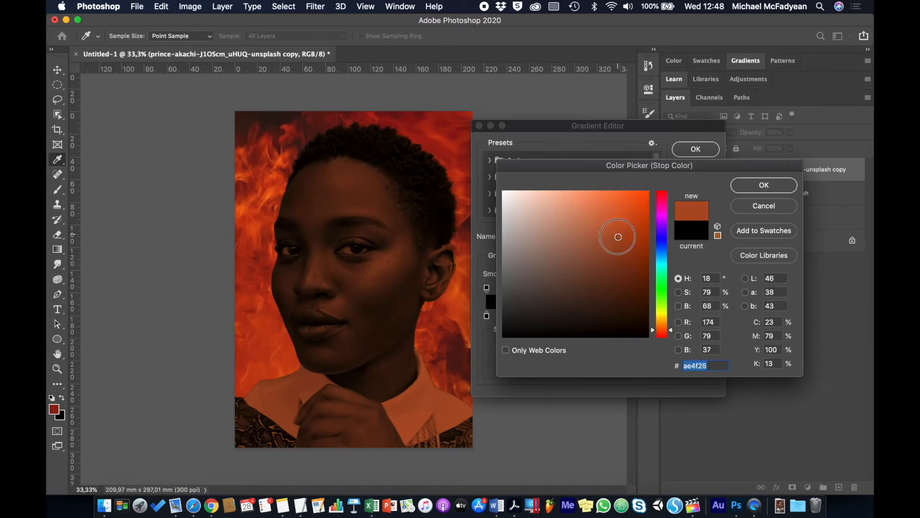
{"action": "left_click", "coordinate": [773, 186]}
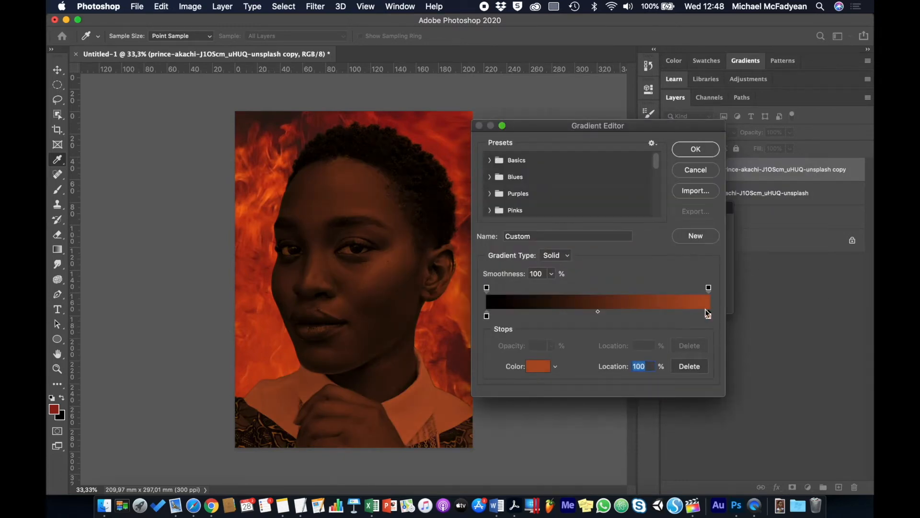
Step: Move the orange stop to 54% and add a pale yellow stop, f5e775, at 99% of the gradient
{"action": "left_click_drag", "start_coordinate": [708, 317], "coordinate": [608, 317]}
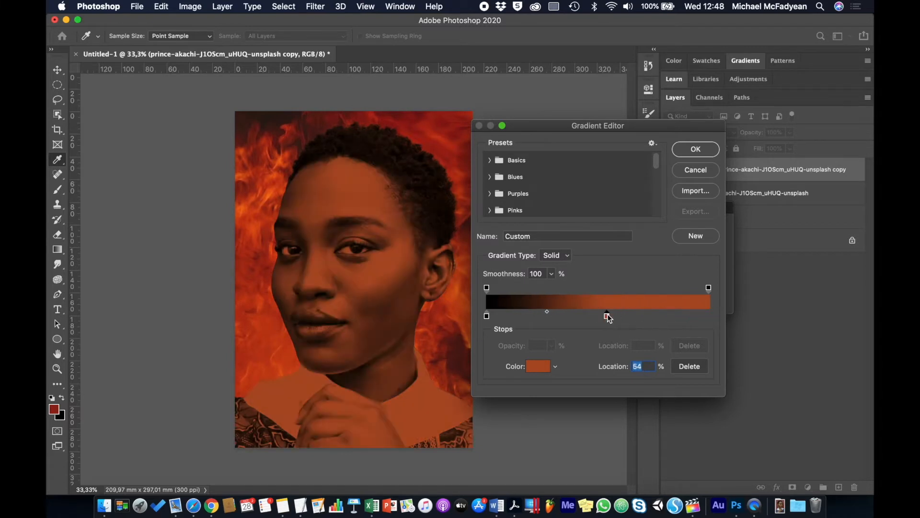
{"action": "left_click", "coordinate": [707, 318]}
{"action": "double_click", "coordinate": [707, 317]}
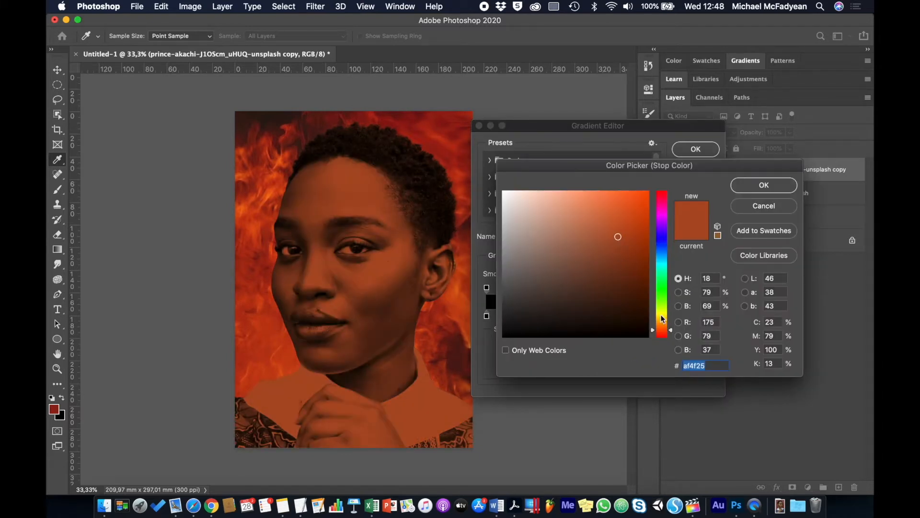
{"action": "left_click", "coordinate": [660, 315]}
{"action": "mouse_move", "coordinate": [596, 201]}
{"action": "left_mouse_down"}
{"action": "mouse_move", "coordinate": [567, 191]}
{"action": "mouse_move", "coordinate": [579, 196]}
{"action": "left_mouse_up"}
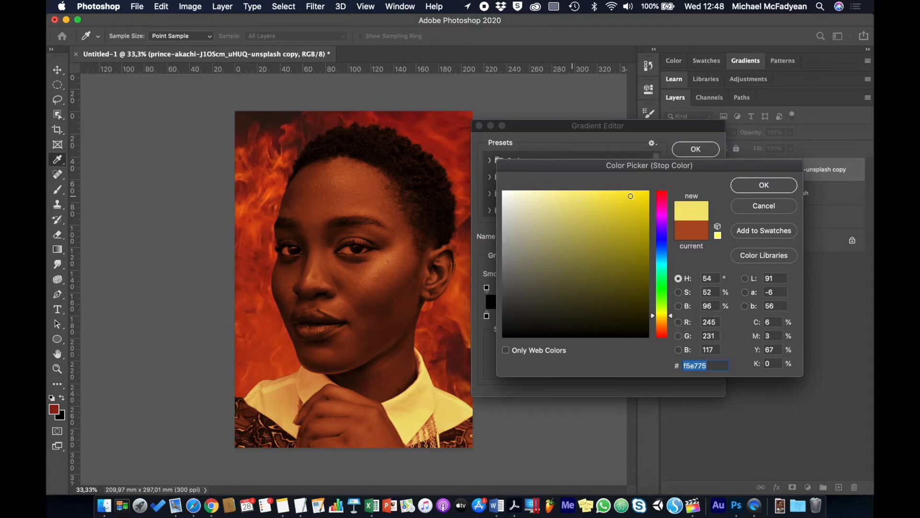
{"action": "left_click", "coordinate": [751, 189]}
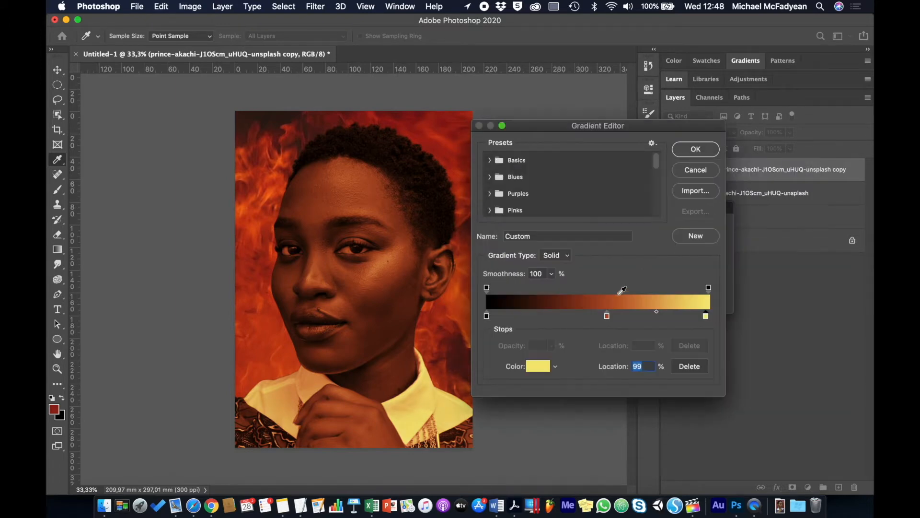
Step: Apply the gradient map with its orange stop moved to about 33%, and make the firewall layer active
{"action": "left_click_drag", "start_coordinate": [607, 316], "coordinate": [563, 318]}
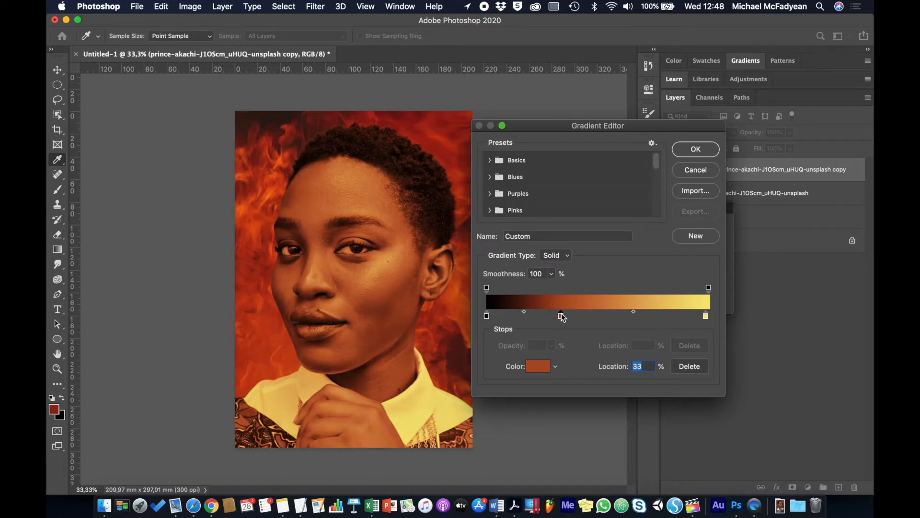
{"action": "left_click_drag", "start_coordinate": [561, 315], "coordinate": [558, 315]}
{"action": "left_click", "coordinate": [703, 151]}
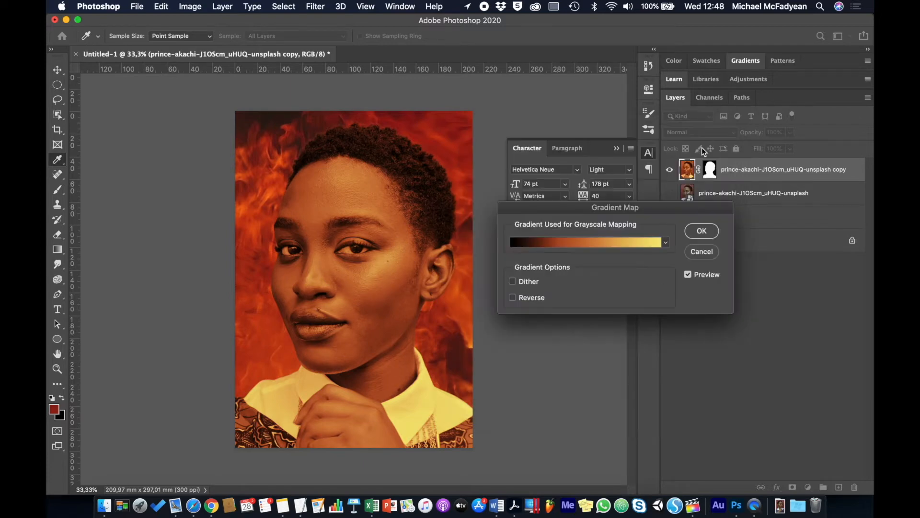
{"action": "left_click", "coordinate": [701, 230]}
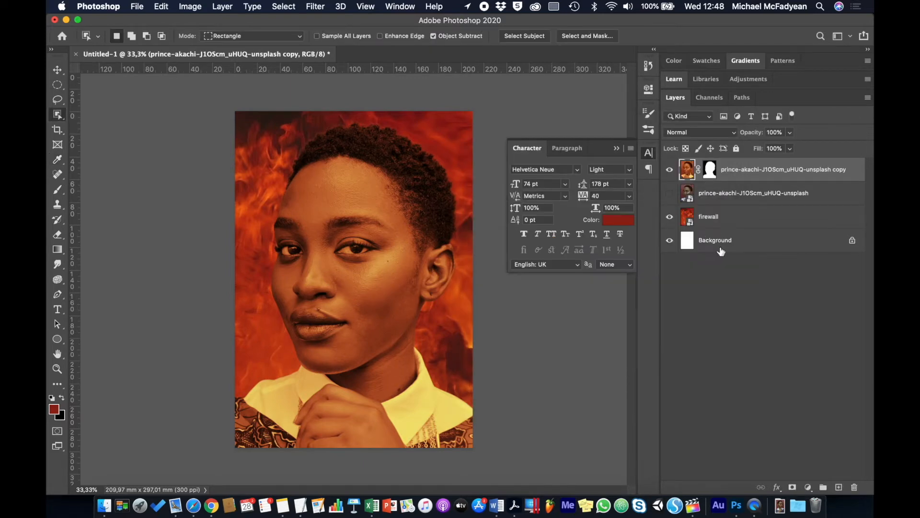
{"action": "left_click", "coordinate": [723, 220]}
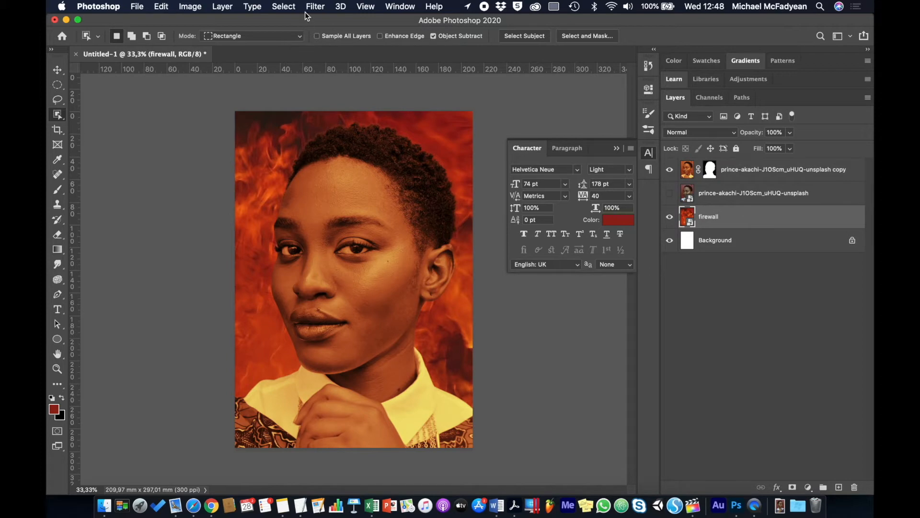
{"action": "left_click", "coordinate": [283, 6]}
{"action": "left_click", "coordinate": [309, 120]}
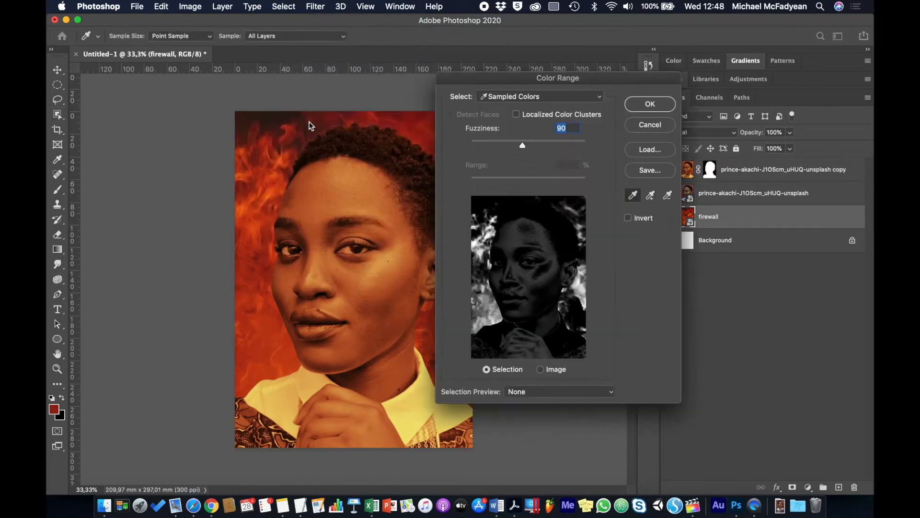
{"action": "left_click", "coordinate": [524, 97]}
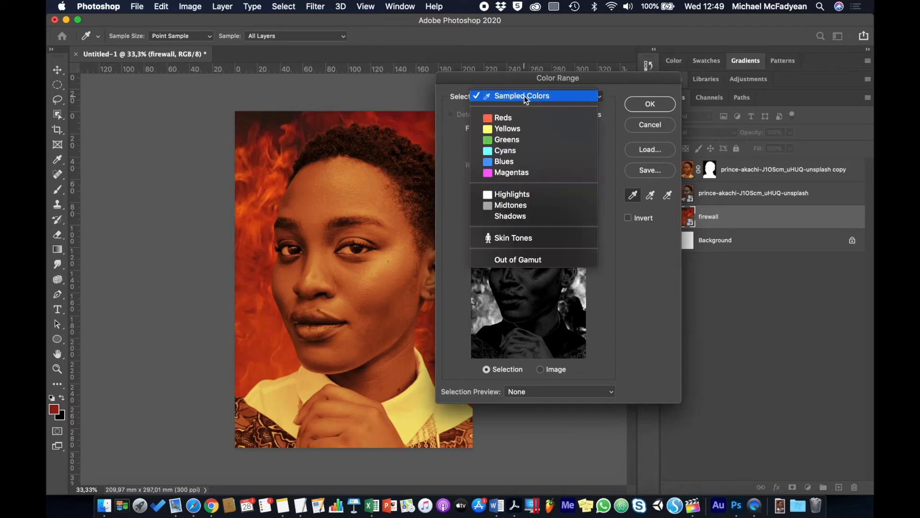
{"action": "left_click", "coordinate": [512, 194]}
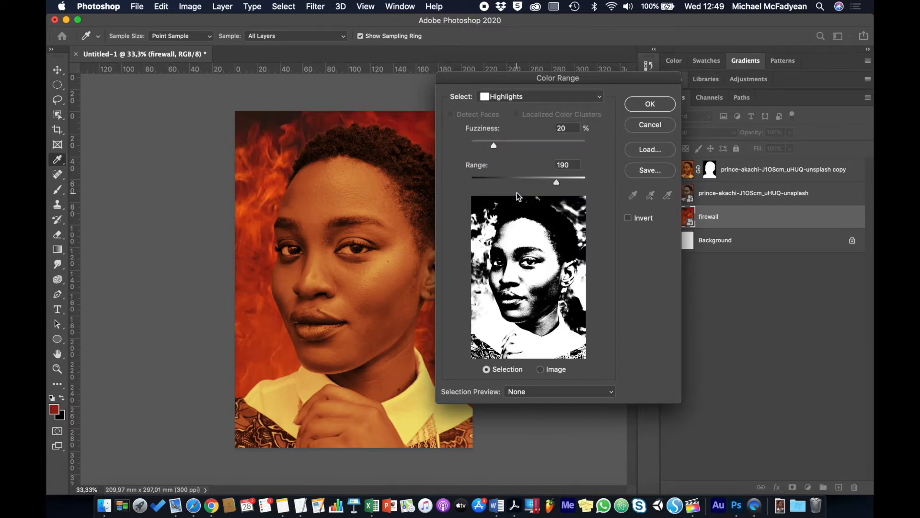
{"action": "left_click", "coordinate": [642, 124]}
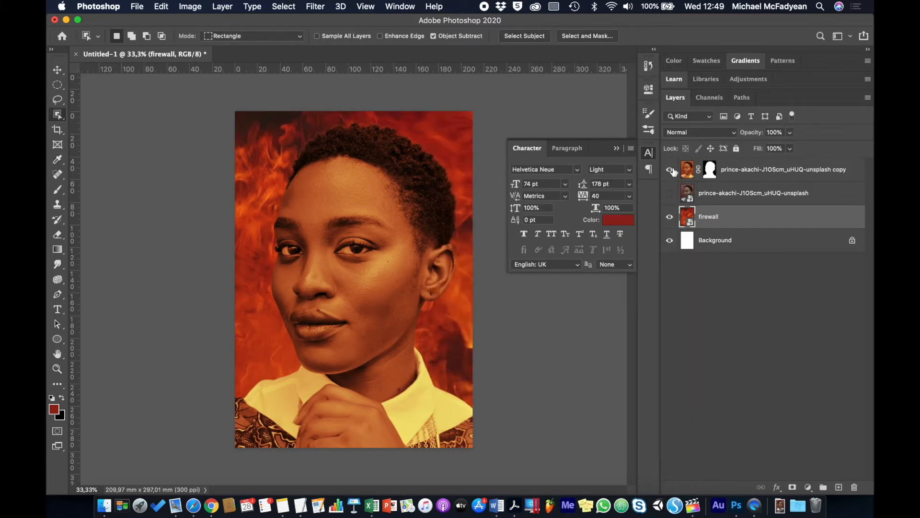
Step: Hide the cut-out portrait and select the brighter flames of the firewall layer with Color Range, using Sampled Colors at fuzziness 90
{"action": "left_click", "coordinate": [670, 169]}
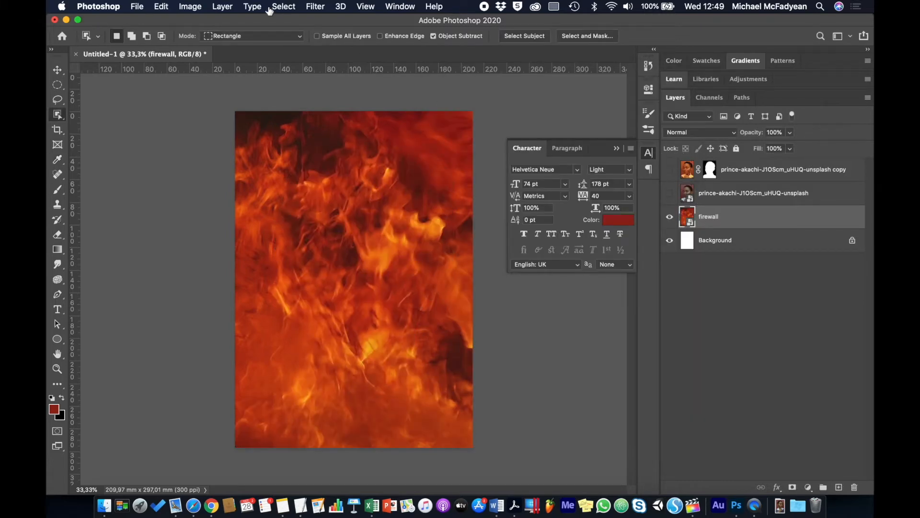
{"action": "left_click", "coordinate": [284, 7]}
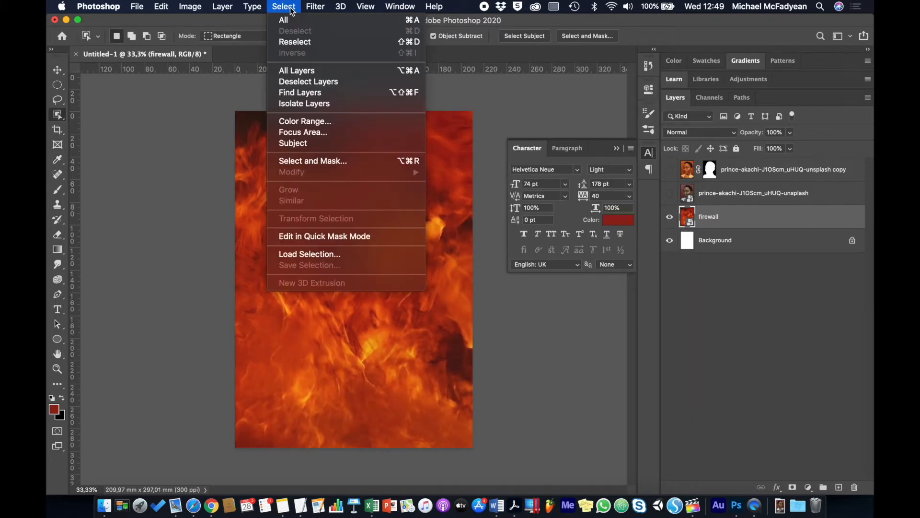
{"action": "left_click", "coordinate": [321, 122]}
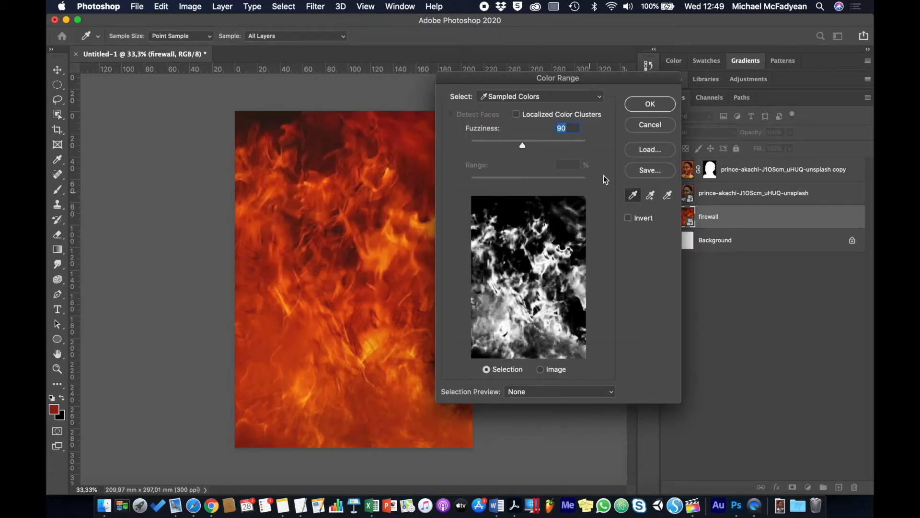
{"action": "left_click", "coordinate": [650, 104]}
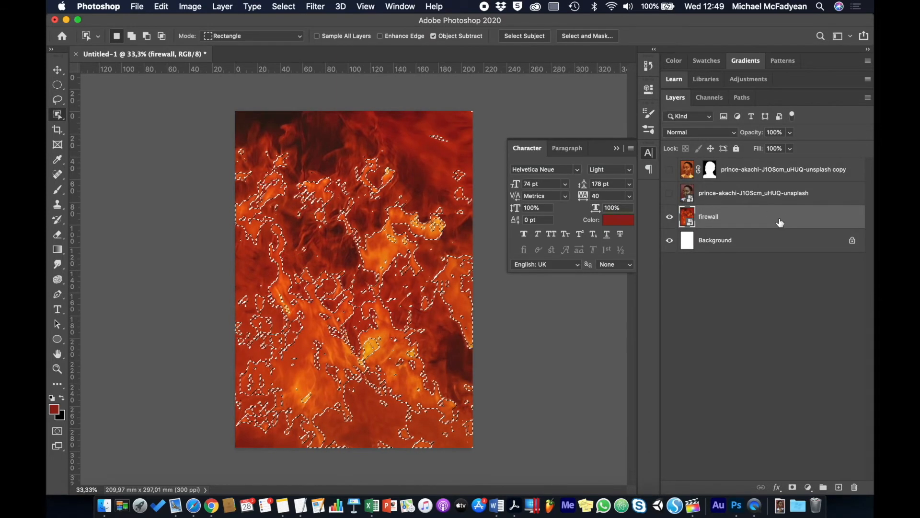
Step: Copy the selected flames to a new layer and name it Front Fire
{"action": "key", "text": "super+j"}
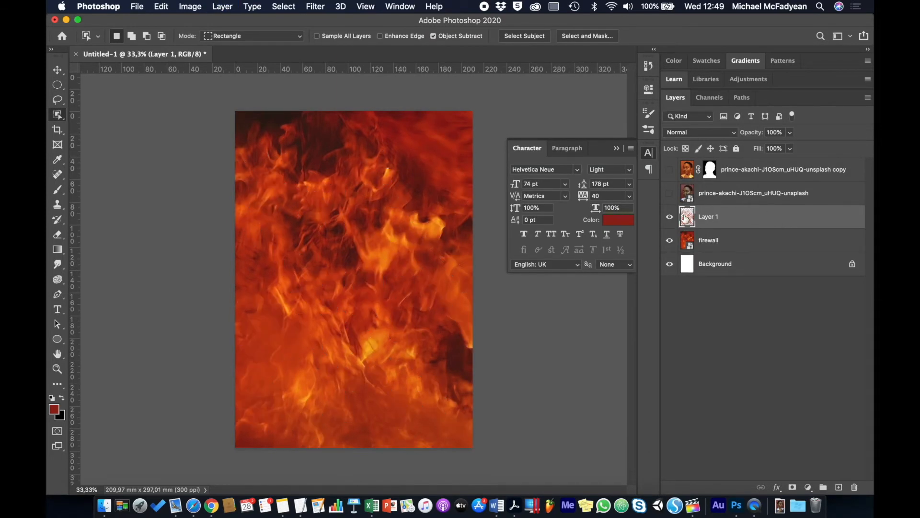
{"action": "left_click", "coordinate": [670, 241]}
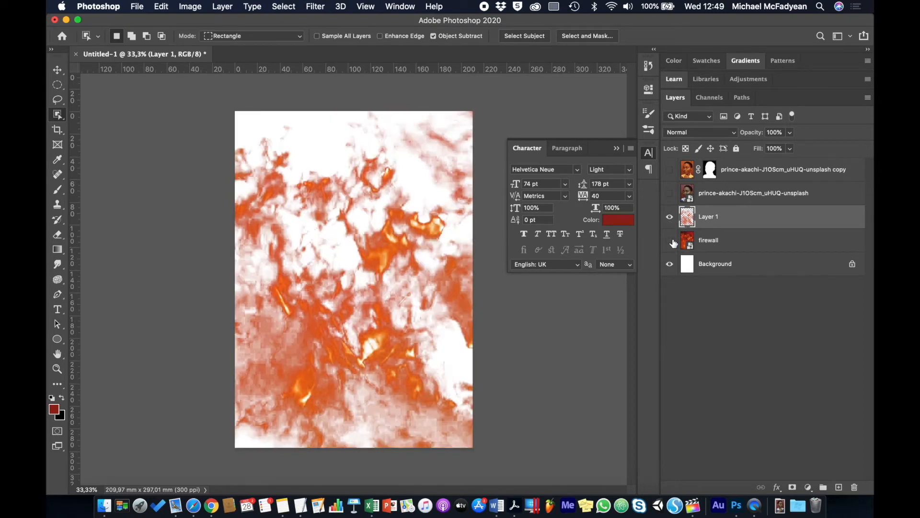
{"action": "left_click", "coordinate": [670, 241]}
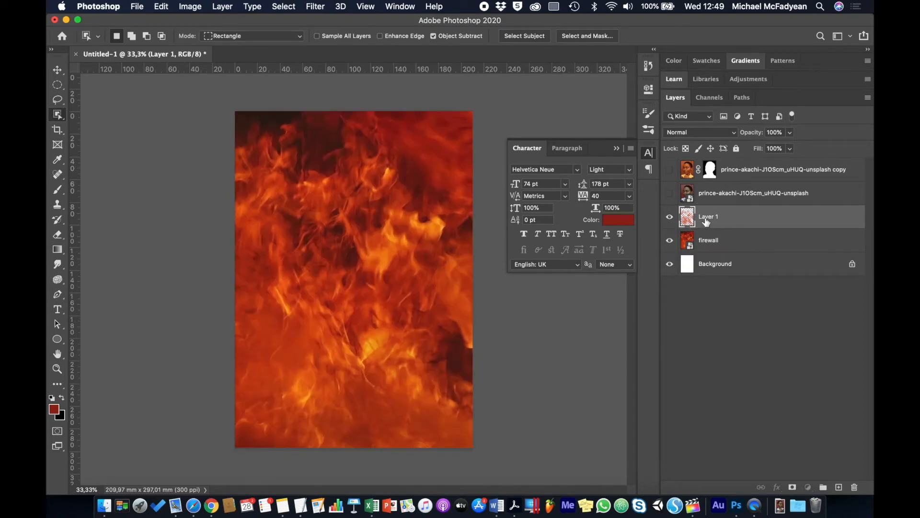
{"action": "double_click", "coordinate": [707, 216]}
{"action": "type", "text": "Front Fire"}
{"action": "key", "text": "Return"}
Step: Show the cut-out portrait layer again and make it the active layer
{"action": "left_click", "coordinate": [669, 170]}
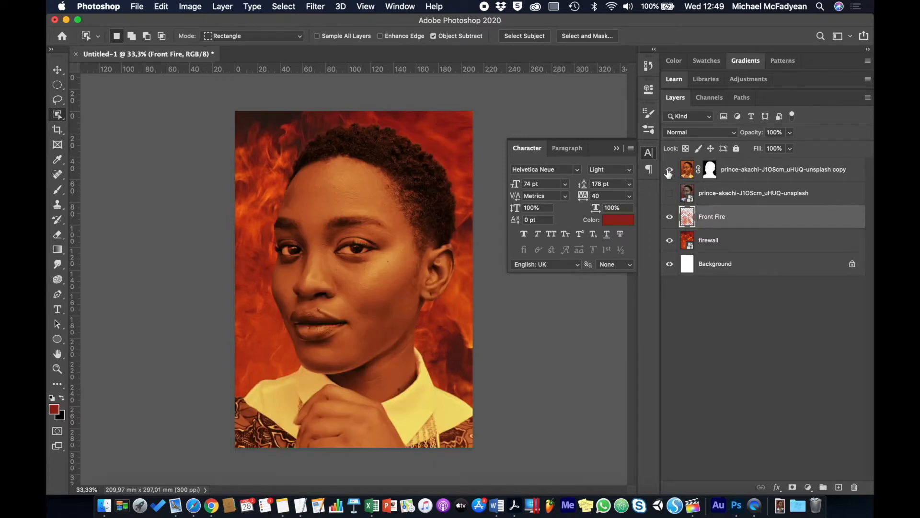
{"action": "left_click", "coordinate": [740, 174]}
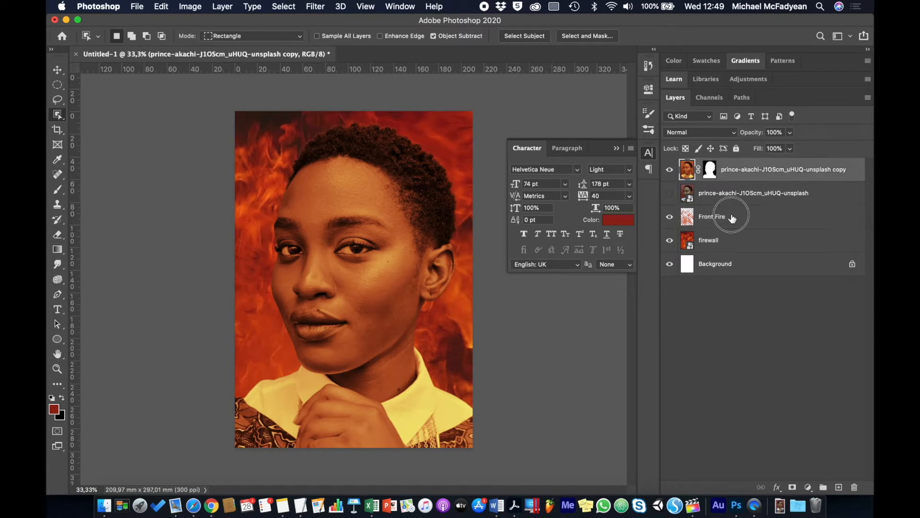
Step: Move the Front Fire layer above the cut-out portrait and set its blend mode to Screen
{"action": "left_click_drag", "start_coordinate": [733, 216], "coordinate": [747, 169]}
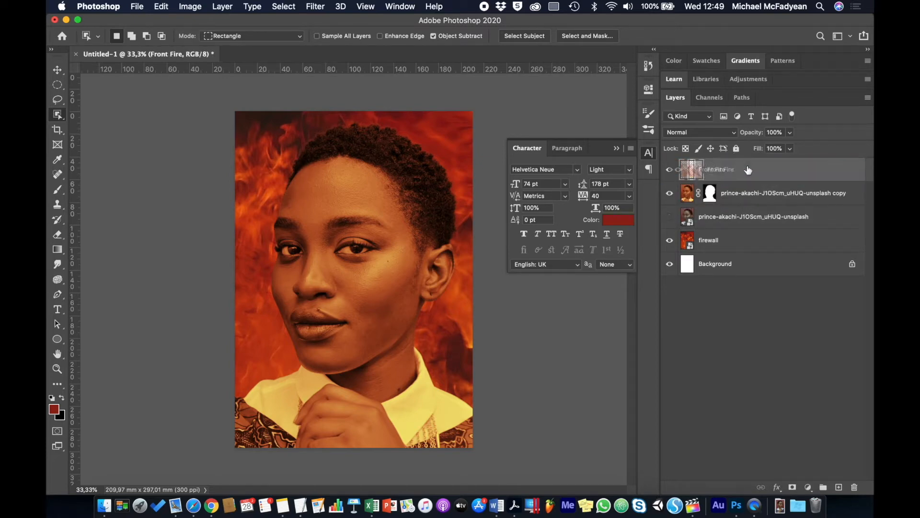
{"action": "left_click", "coordinate": [733, 132]}
{"action": "left_click", "coordinate": [698, 214]}
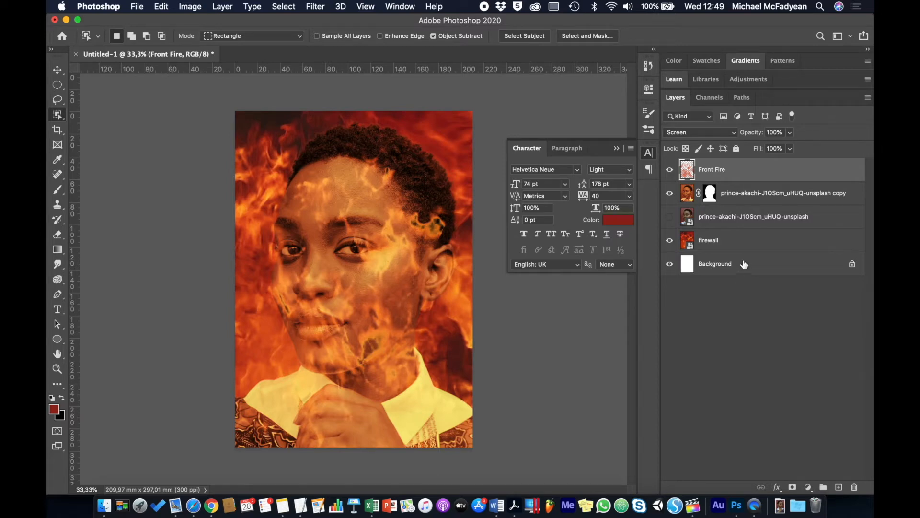
Step: Group the firewall, both portrait layers and Front Fire into a group named Cover Art
{"action": "left_click", "coordinate": [729, 235]}
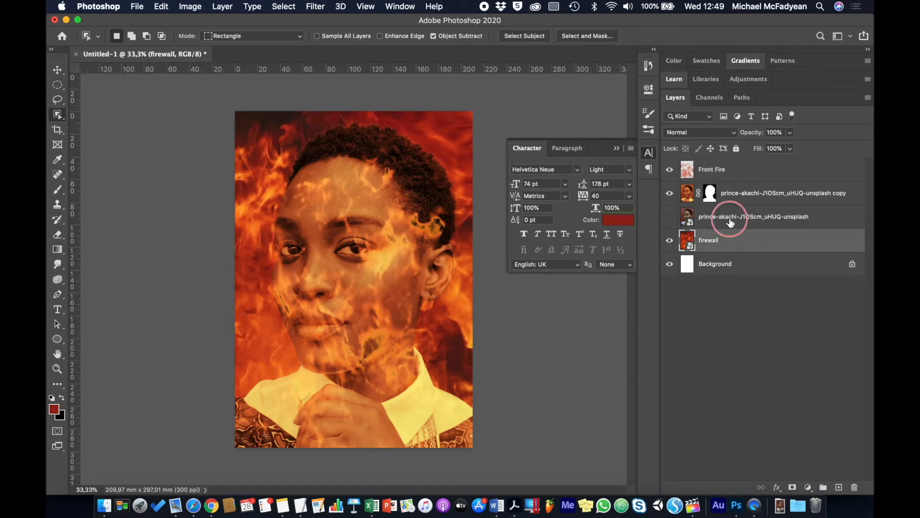
{"action": "left_click", "coordinate": [730, 218], "text": "shift"}
{"action": "left_click", "coordinate": [735, 196], "text": "shift"}
{"action": "left_click", "coordinate": [738, 174], "text": "shift"}
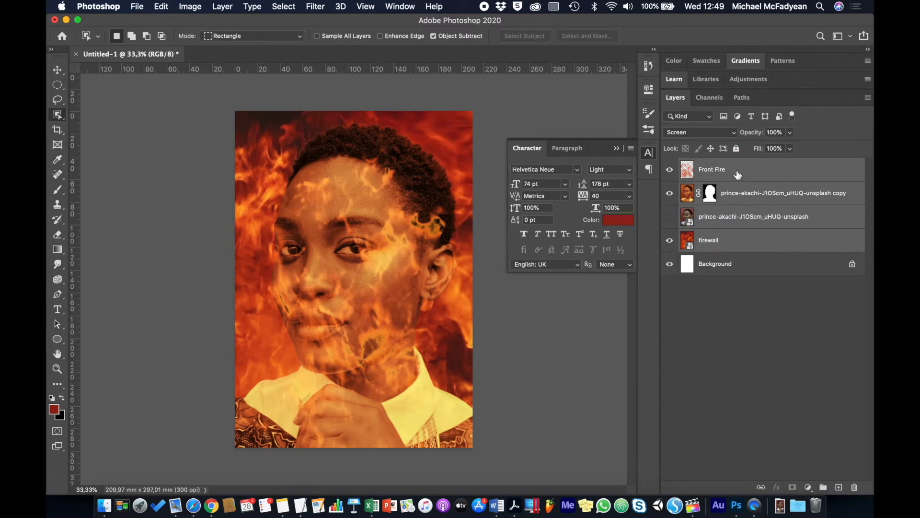
{"action": "key", "text": "super+g"}
{"action": "double_click", "coordinate": [712, 165]}
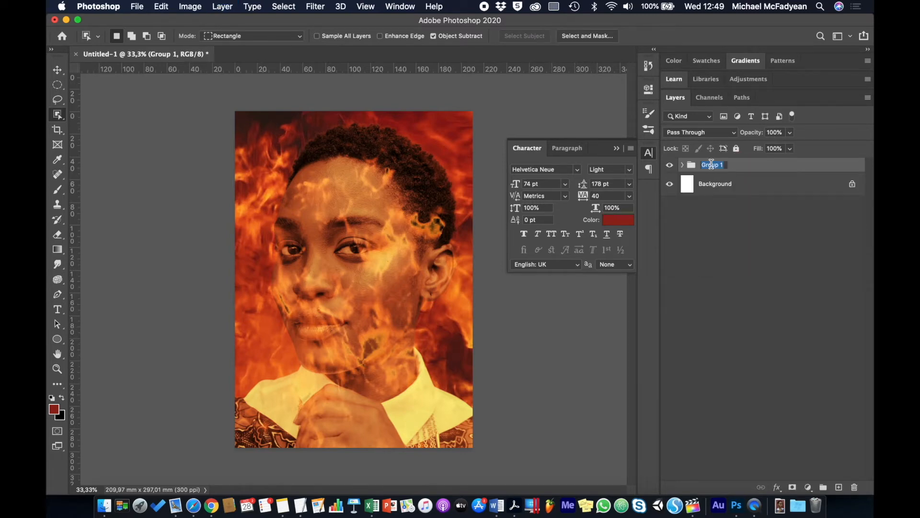
{"action": "type", "text": "Cover Art"}
{"action": "key", "text": "Return"}
{"action": "left_click", "coordinate": [723, 215]}
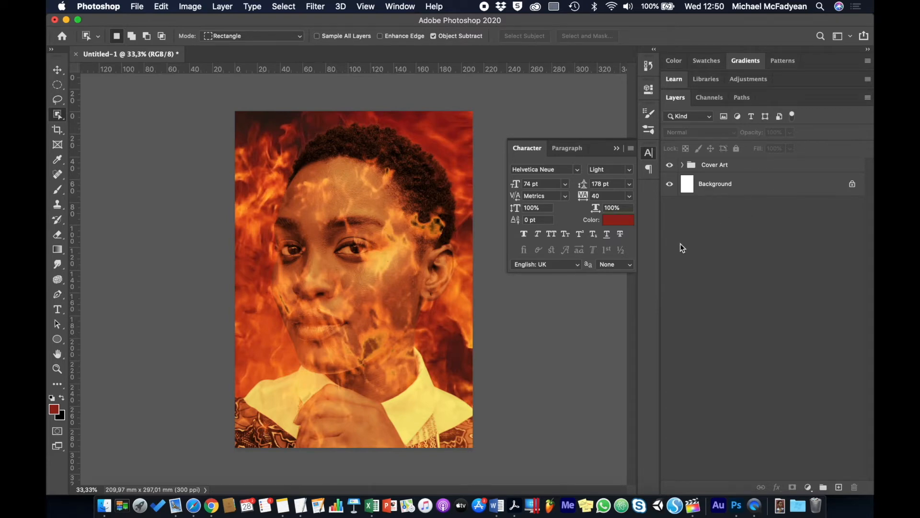
Step: Place Barcode.png as an embedded image, scaled down into the lower-left corner of the cover
{"action": "left_click", "coordinate": [137, 6]}
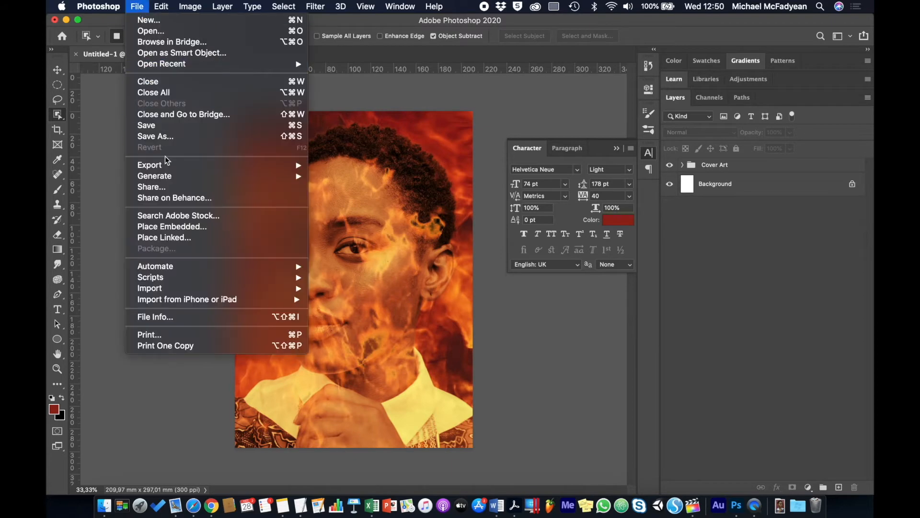
{"action": "left_click", "coordinate": [178, 227]}
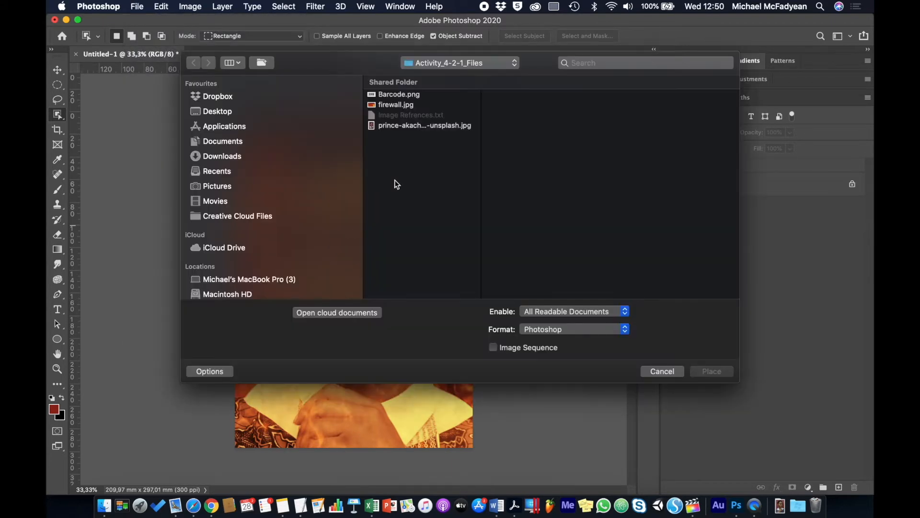
{"action": "double_click", "coordinate": [401, 93]}
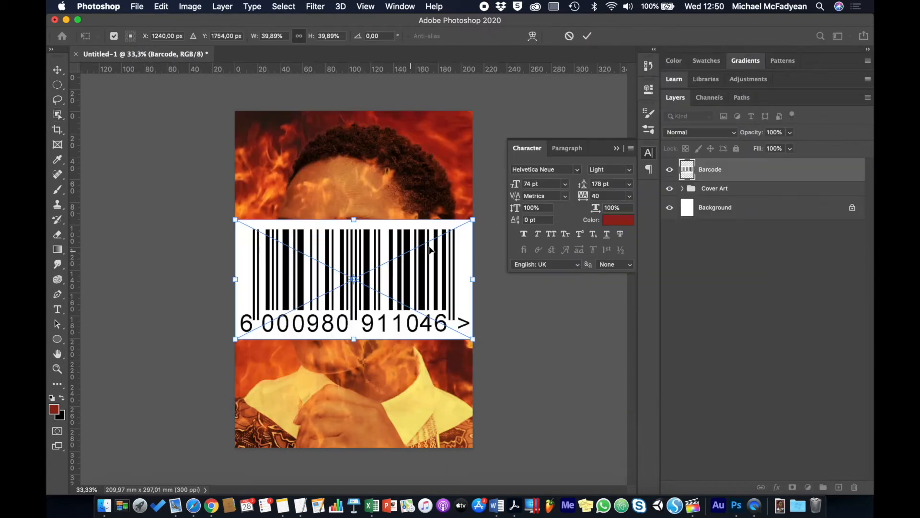
{"action": "left_click_drag", "start_coordinate": [472, 220], "coordinate": [269, 439]}
{"action": "key", "text": "Return"}
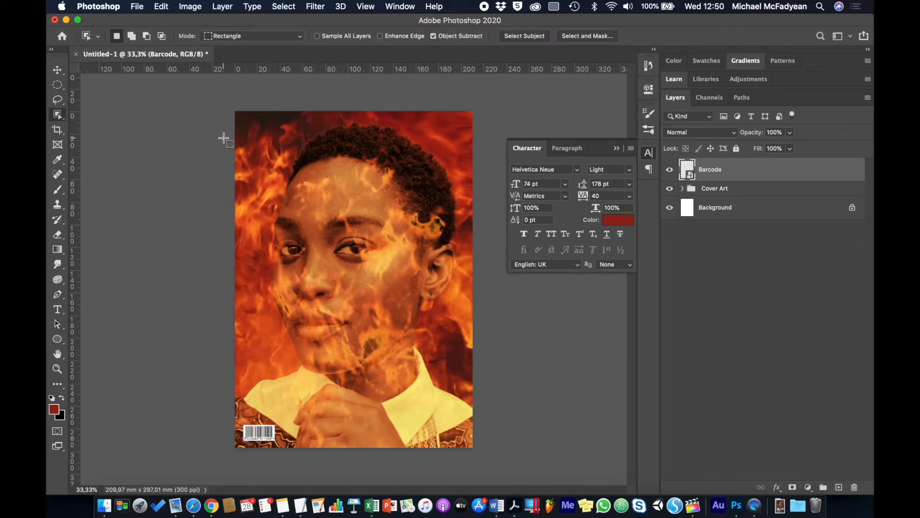
Step: Set up the Rectangle tool with a dark red fill (591b15) sampled from the flames near the cover's top edge
{"action": "left_click", "coordinate": [57, 339]}
{"action": "left_click", "coordinate": [111, 338]}
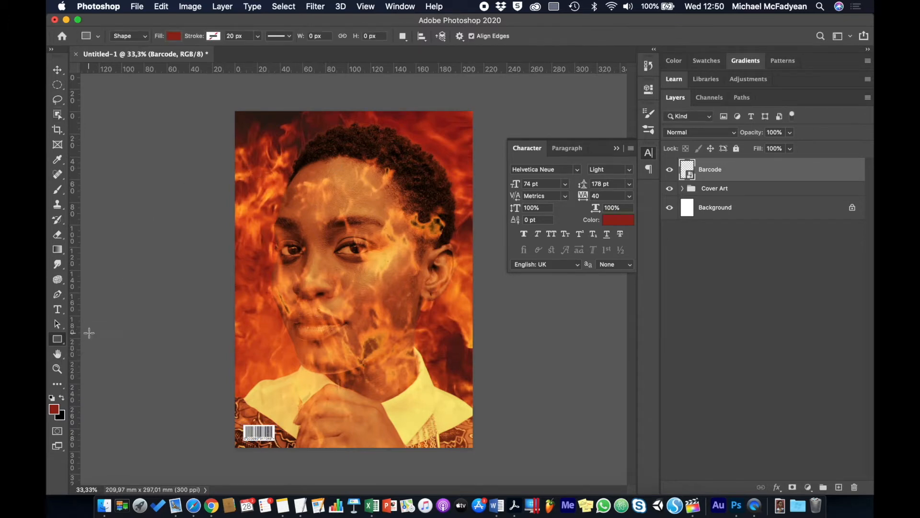
{"action": "left_click", "coordinate": [173, 36]}
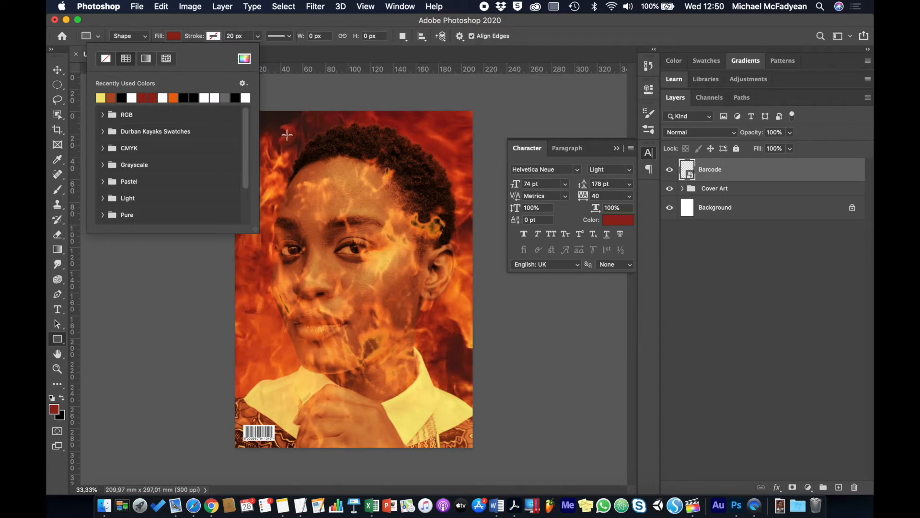
{"action": "left_click", "coordinate": [244, 58]}
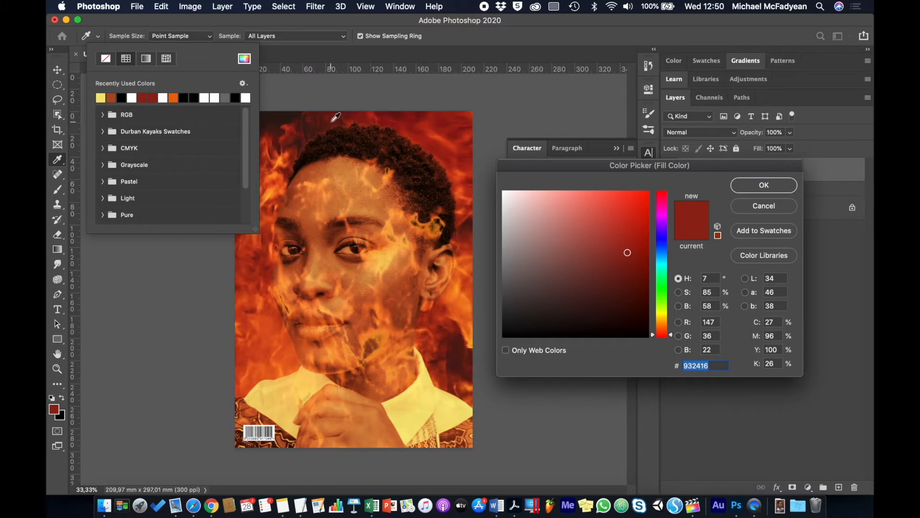
{"action": "left_click", "coordinate": [328, 120]}
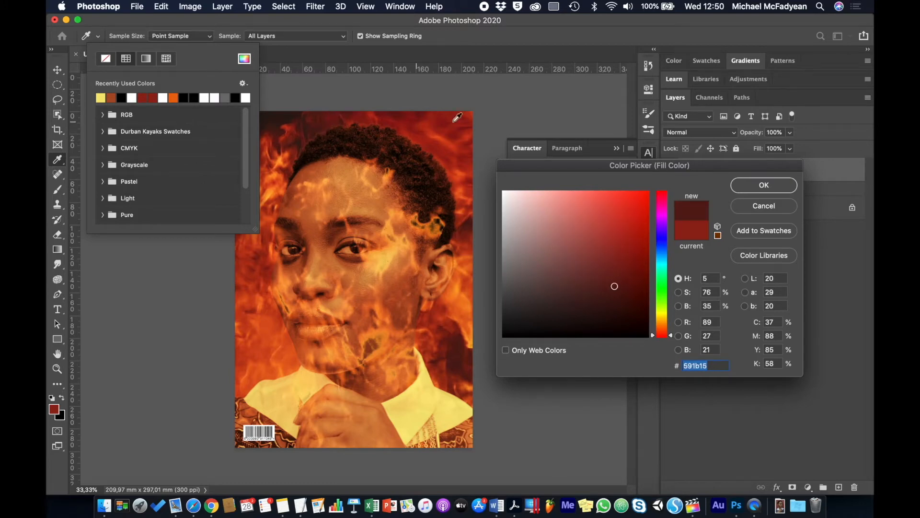
{"action": "left_click", "coordinate": [761, 185]}
{"action": "left_click", "coordinate": [218, 23]}
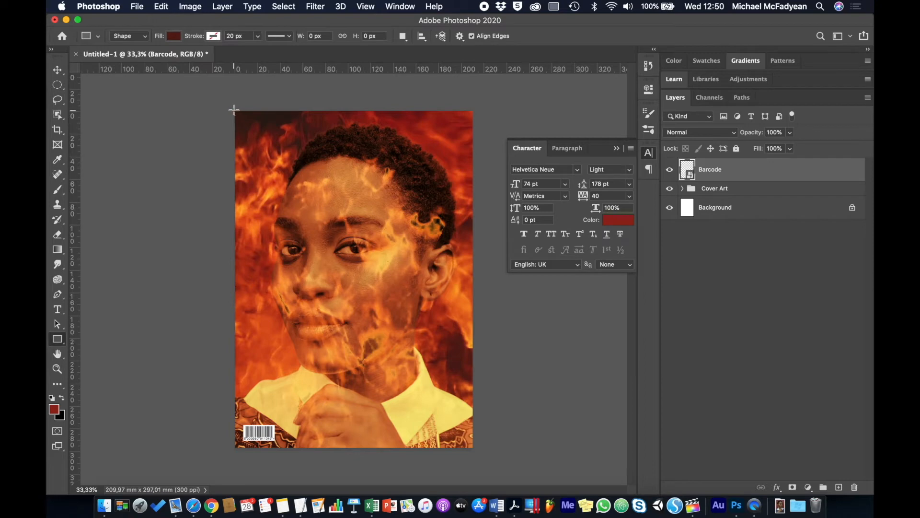
Step: Draw a full-width band about 2494 by 401 px along the cover's top edge and lower its opacity so the artwork shows through
{"action": "left_click_drag", "start_coordinate": [233, 110], "coordinate": [473, 148]}
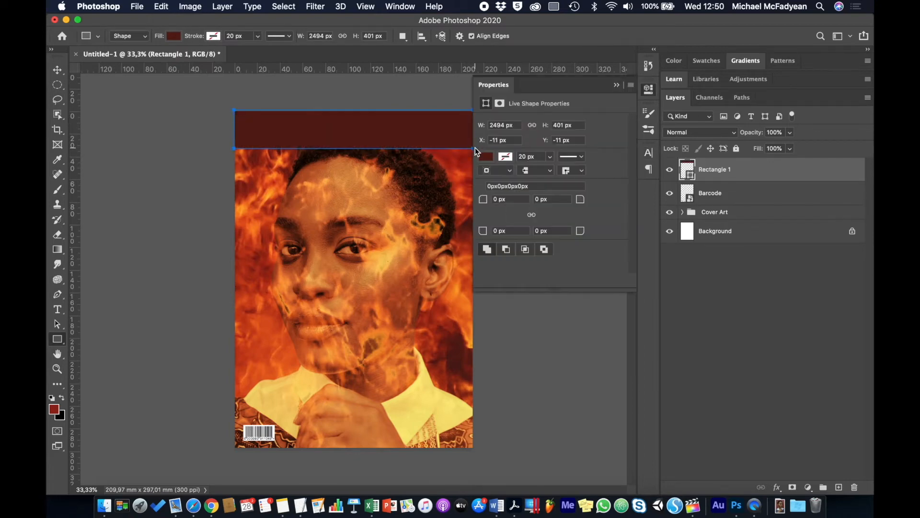
{"action": "left_click", "coordinate": [618, 86]}
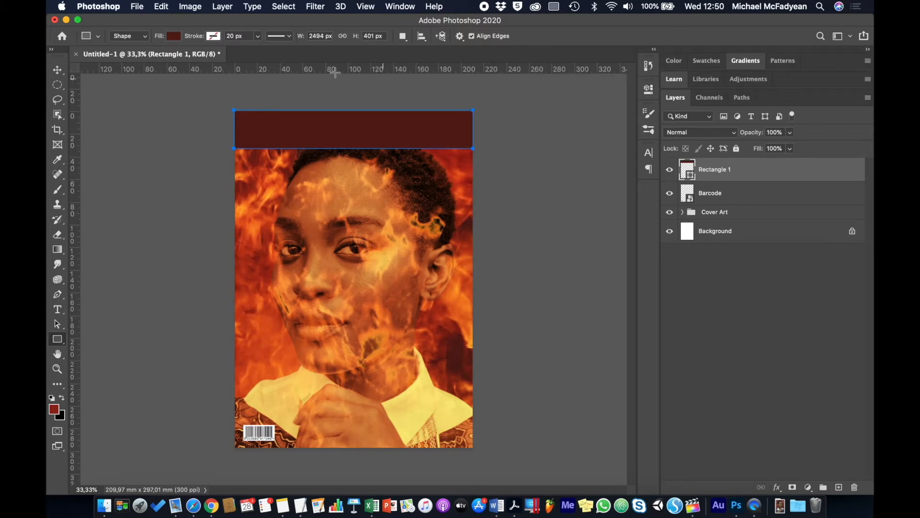
{"action": "left_click", "coordinate": [58, 70]}
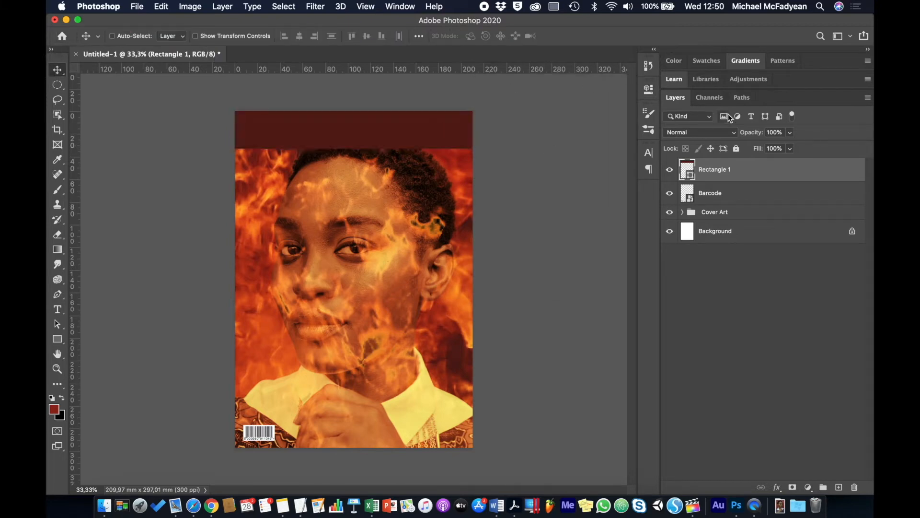
{"action": "left_click_drag", "start_coordinate": [750, 133], "coordinate": [737, 136]}
{"action": "left_click", "coordinate": [690, 306]}
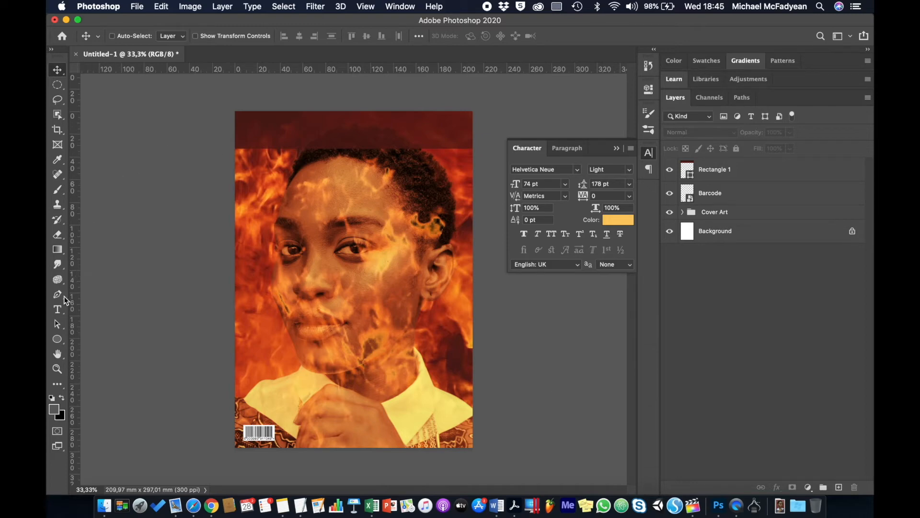
Step: Add the title text "Creative-Comps" on the dark red band in Helvetica Neue Light at 74 pt
{"action": "left_click", "coordinate": [58, 310]}
{"action": "left_click", "coordinate": [58, 308]}
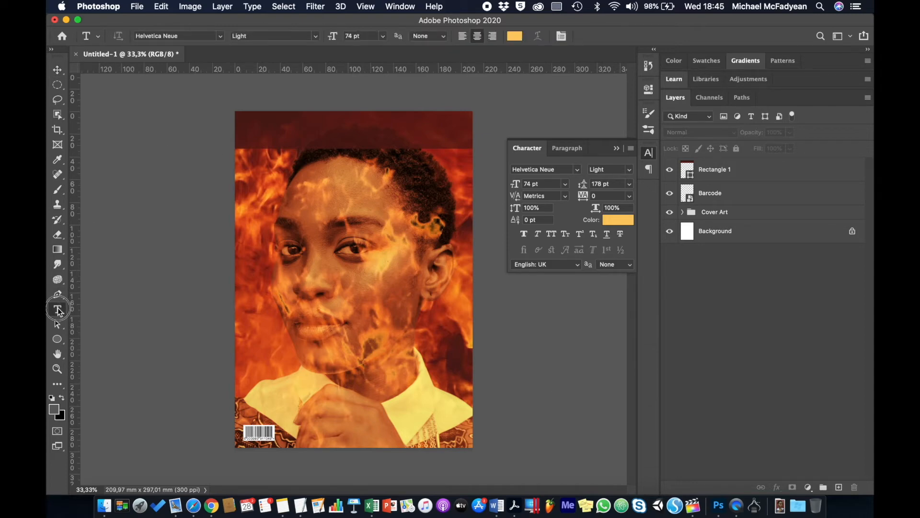
{"action": "left_click", "coordinate": [80, 308]}
{"action": "left_click", "coordinate": [220, 38]}
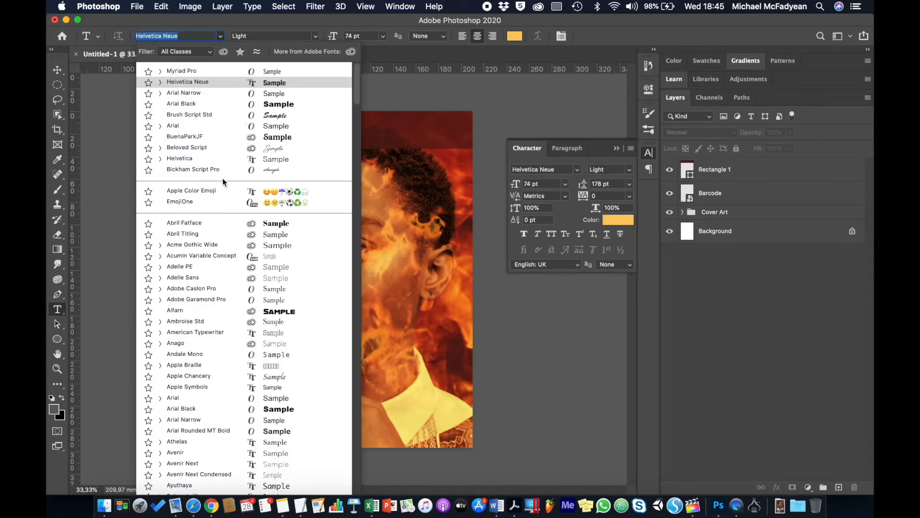
{"action": "left_click", "coordinate": [166, 80]}
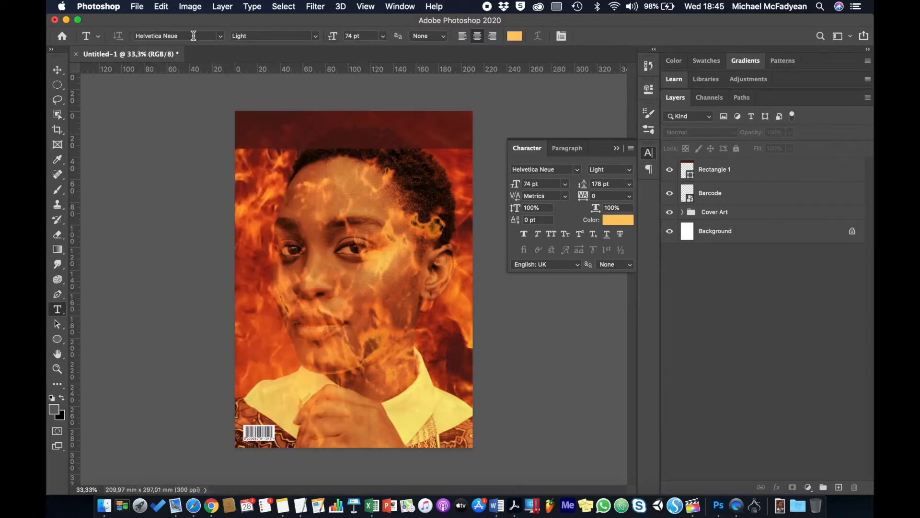
{"action": "left_click", "coordinate": [316, 37]}
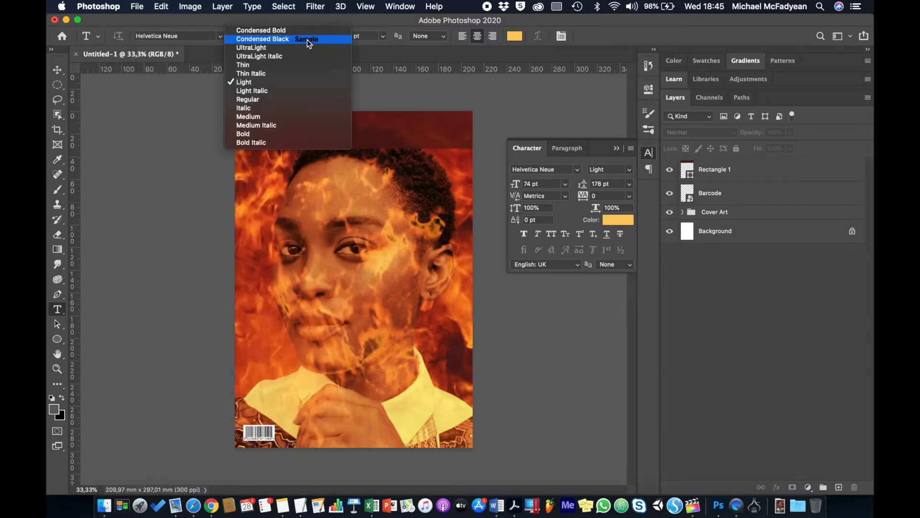
{"action": "left_click", "coordinate": [278, 81]}
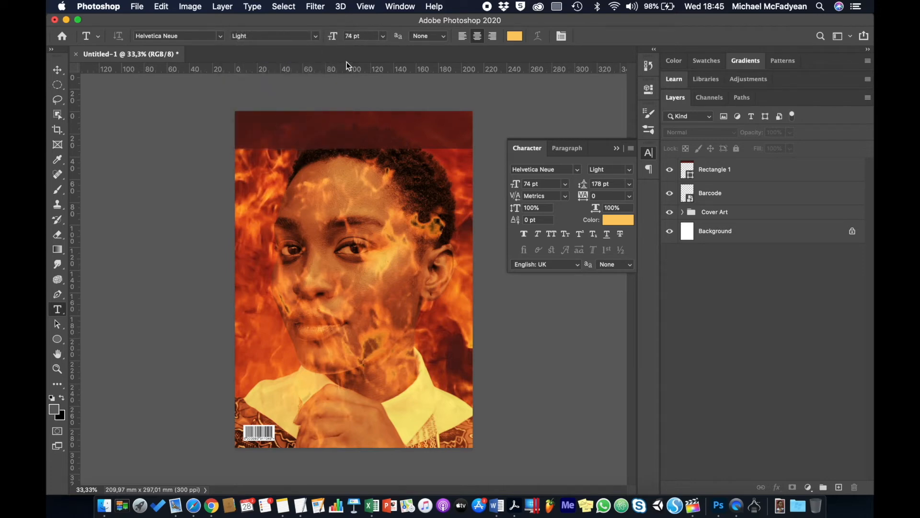
{"action": "left_click", "coordinate": [334, 139]}
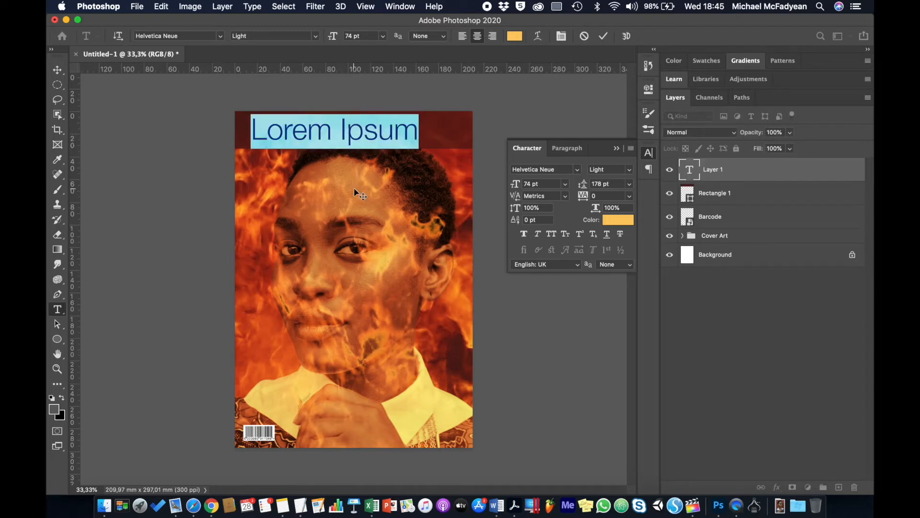
{"action": "type", "text": "Creat"}
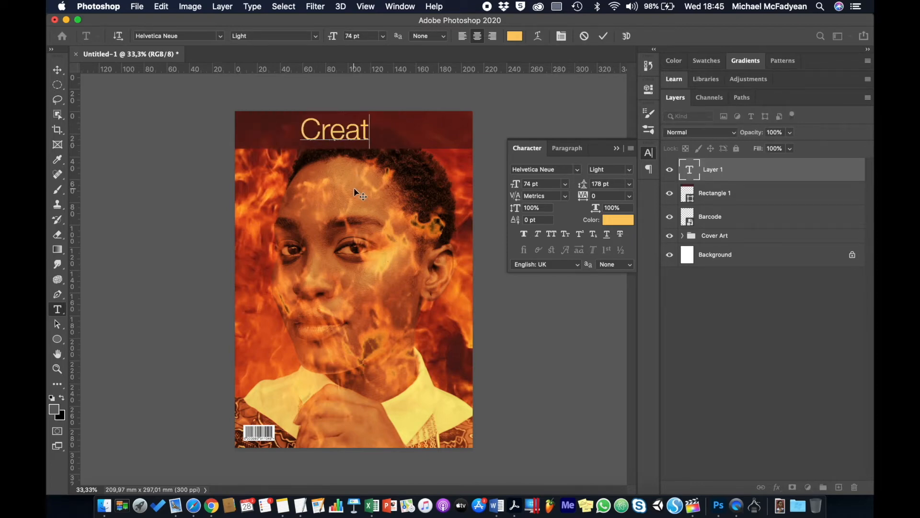
{"action": "type", "text": "ive-"}
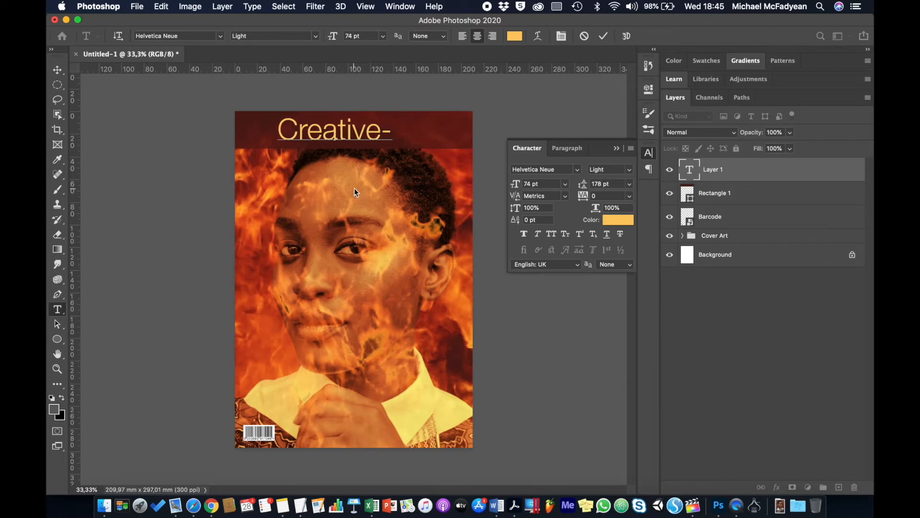
{"action": "type", "text": "Comps"}
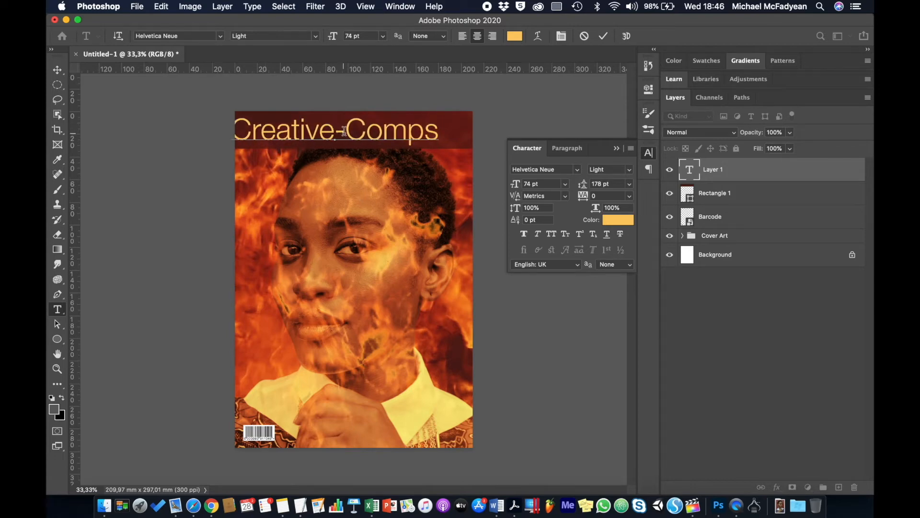
Step: Recolour the word "Comps" in the title white and change its font style to Regular
{"action": "left_click_drag", "start_coordinate": [344, 131], "coordinate": [453, 123]}
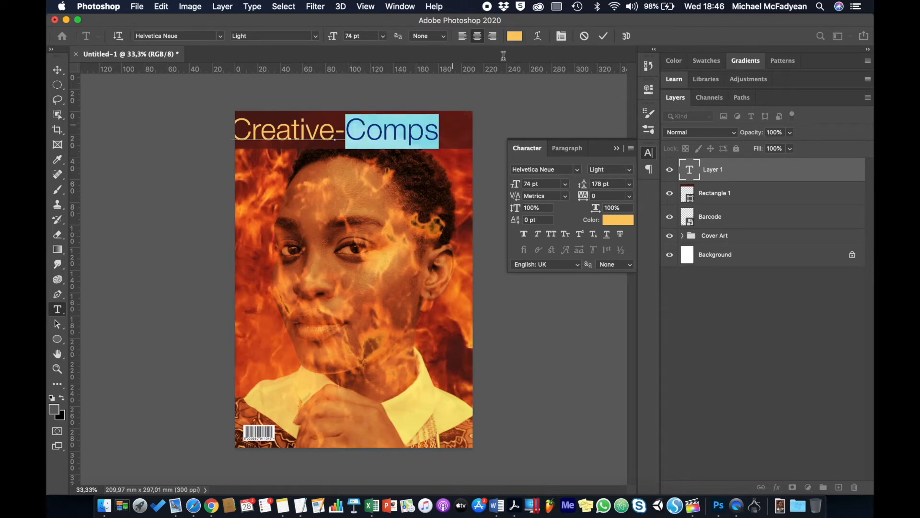
{"action": "left_click", "coordinate": [613, 224]}
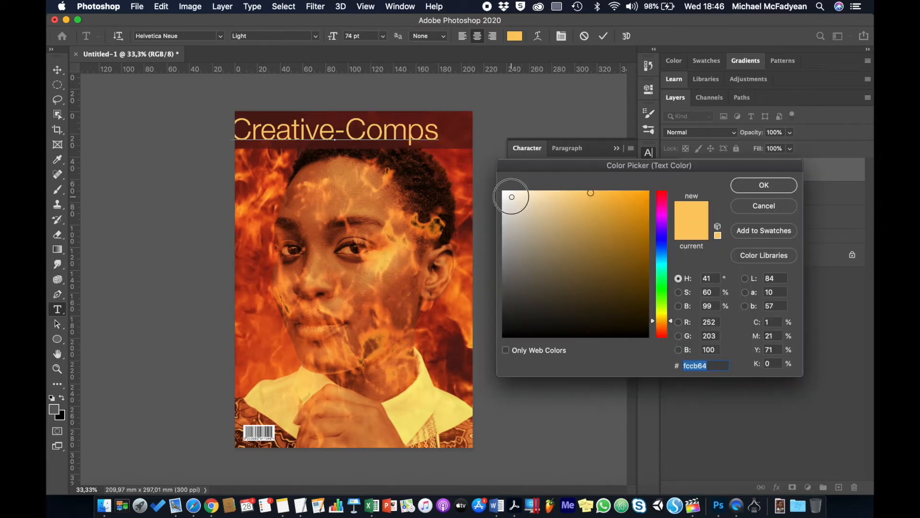
{"action": "left_click_drag", "start_coordinate": [508, 194], "coordinate": [502, 187]}
{"action": "left_click", "coordinate": [738, 185]}
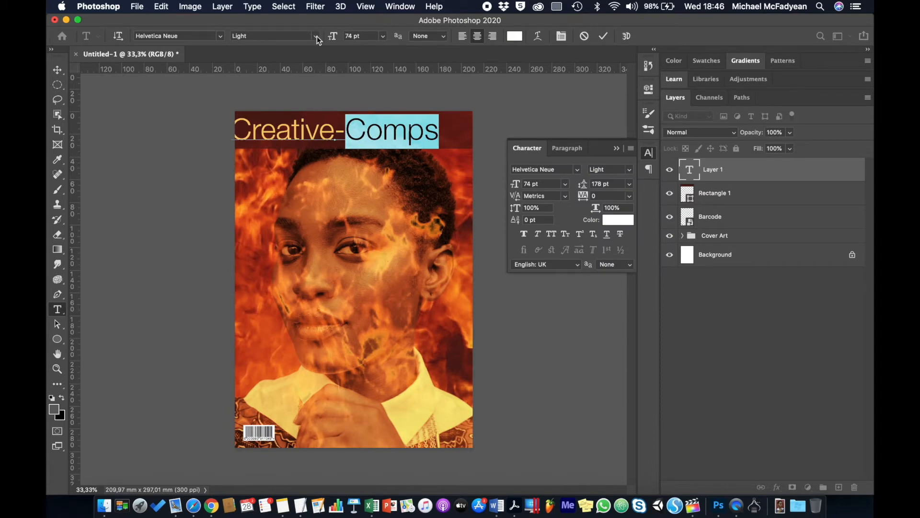
{"action": "left_click", "coordinate": [317, 36]}
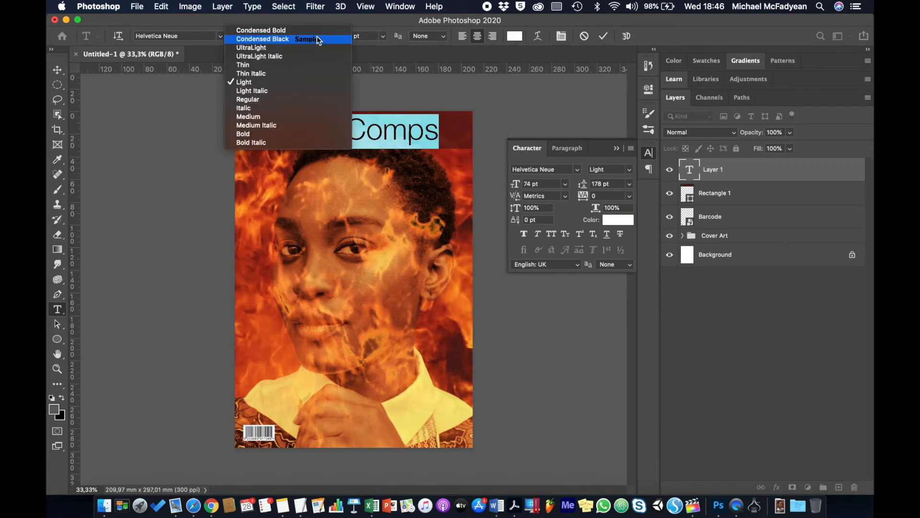
{"action": "left_click", "coordinate": [291, 99]}
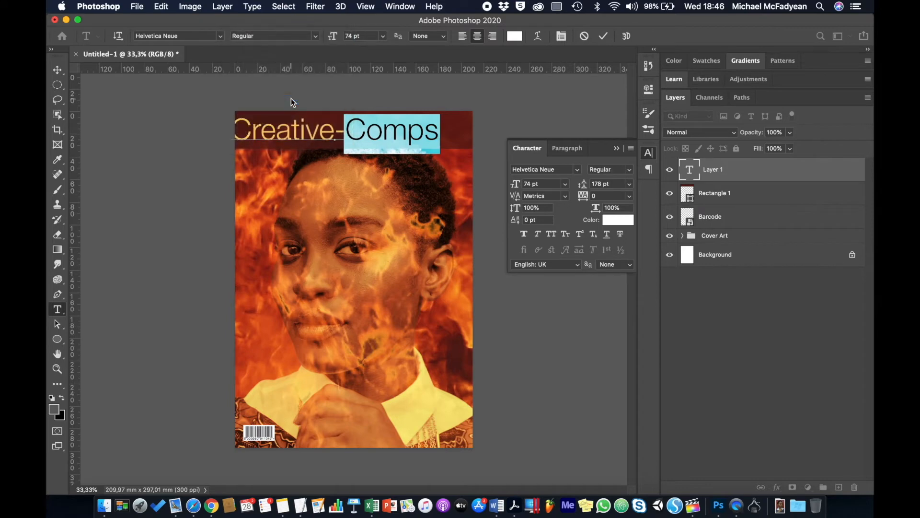
Step: Reduce the font size of "Creative-" in the title to 39 pt
{"action": "left_click", "coordinate": [322, 130]}
{"action": "left_click_drag", "start_coordinate": [344, 131], "coordinate": [231, 128]}
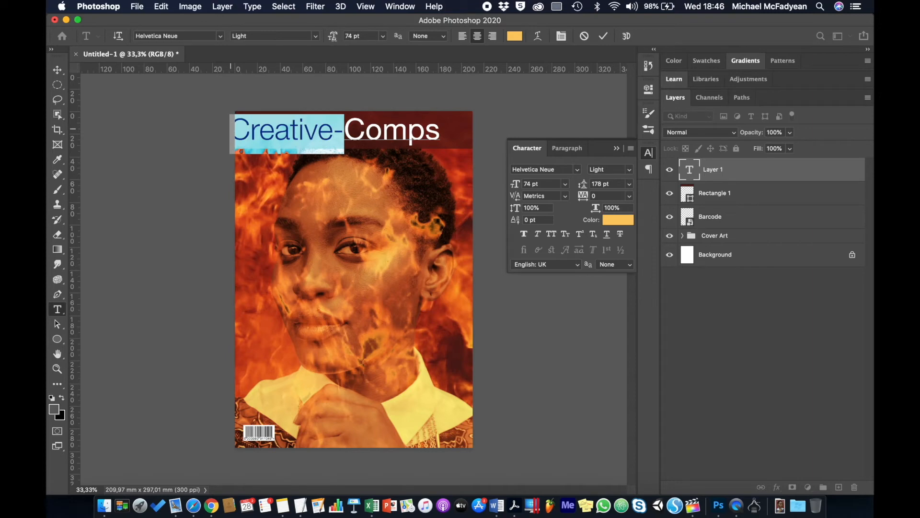
{"action": "left_click_drag", "start_coordinate": [333, 38], "coordinate": [315, 42]}
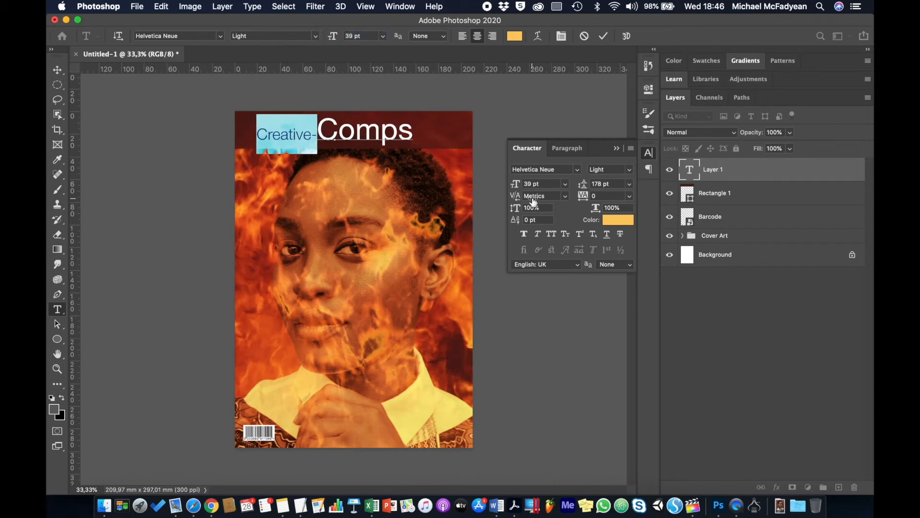
Step: Raise the word "Creative-" with a 29 pt baseline shift and move the whole title slightly right on the band
{"action": "left_click", "coordinate": [513, 220]}
{"action": "left_click_drag", "start_coordinate": [514, 220], "coordinate": [533, 230]}
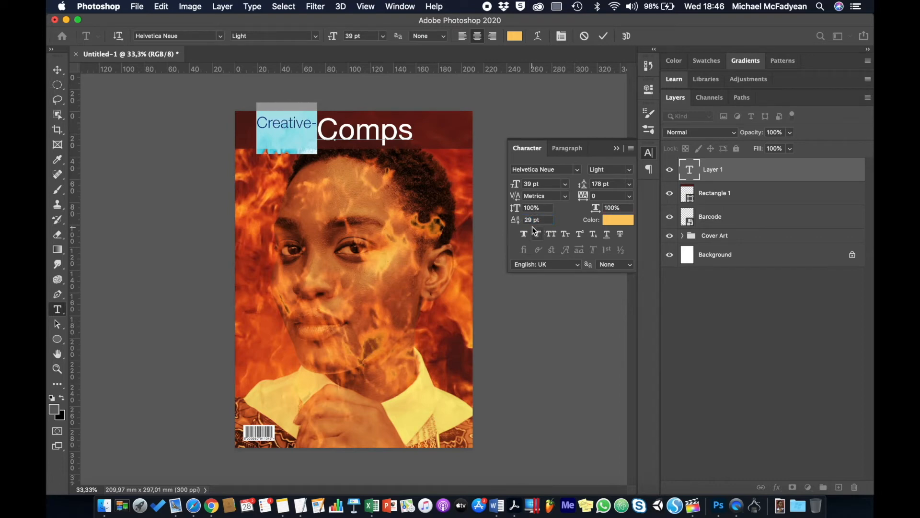
{"action": "left_click", "coordinate": [57, 70]}
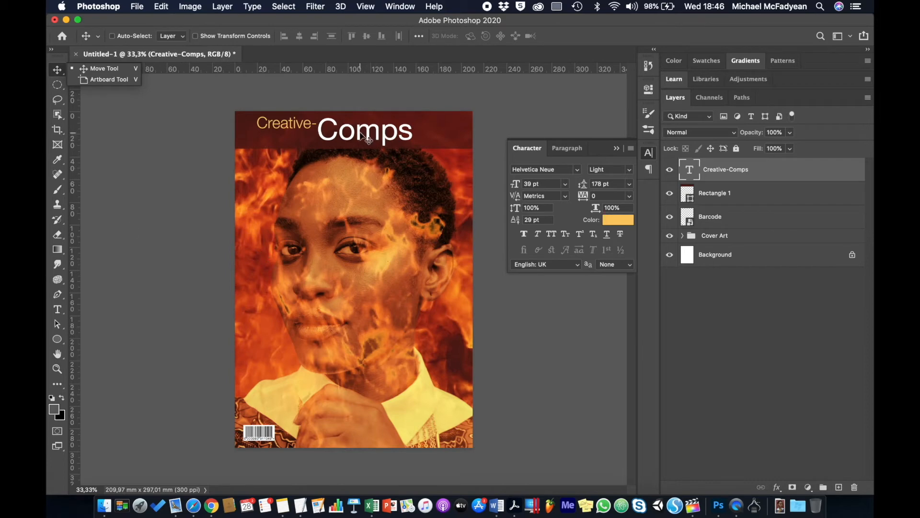
{"action": "left_click_drag", "start_coordinate": [362, 133], "coordinate": [377, 136]}
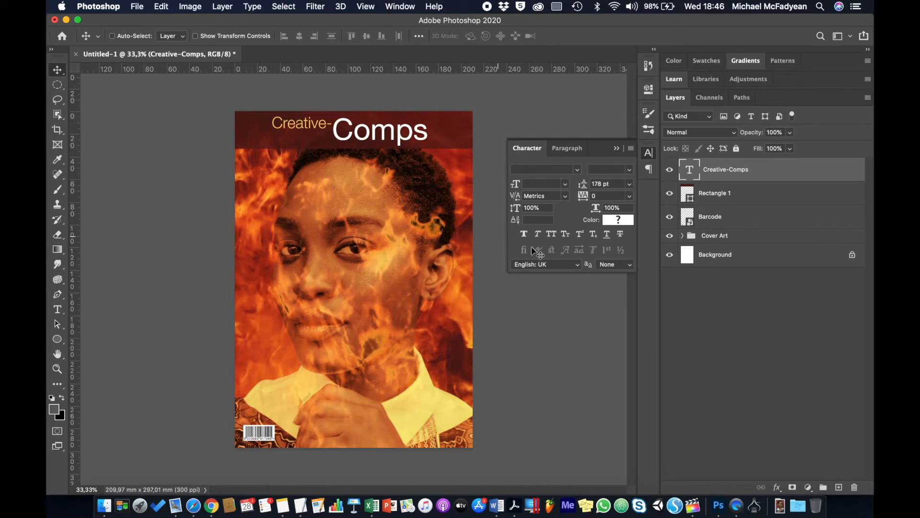
{"action": "left_click", "coordinate": [694, 314]}
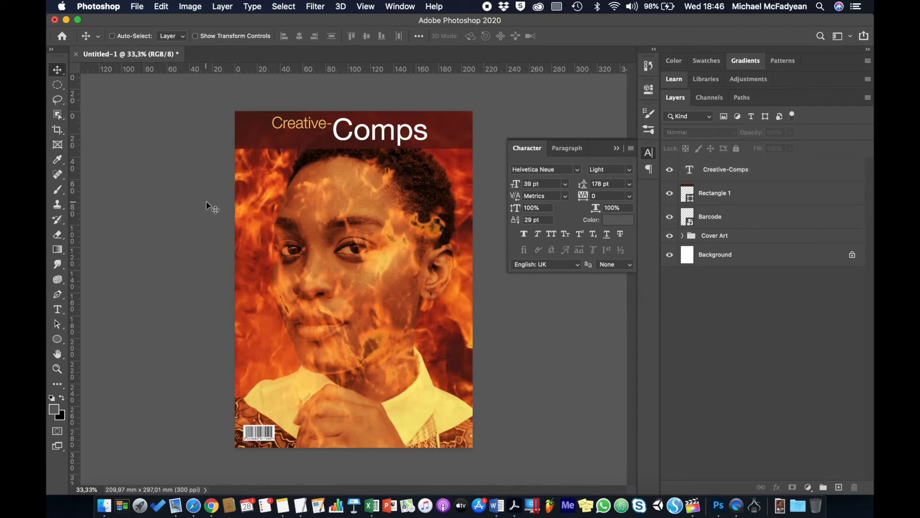
Step: Draw a paragraph text box across the left side of the lower face and reset its character formatting to the defaults
{"action": "left_click", "coordinate": [58, 313]}
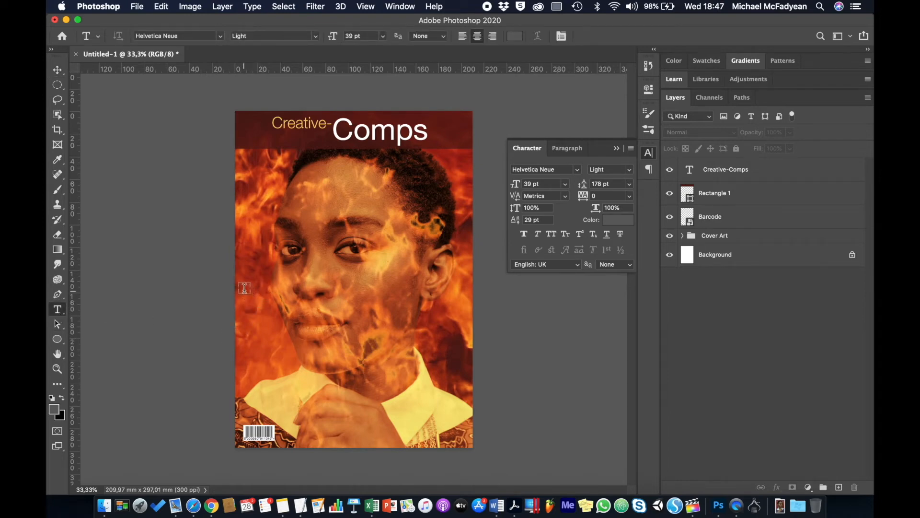
{"action": "left_click_drag", "start_coordinate": [244, 284], "coordinate": [339, 386]}
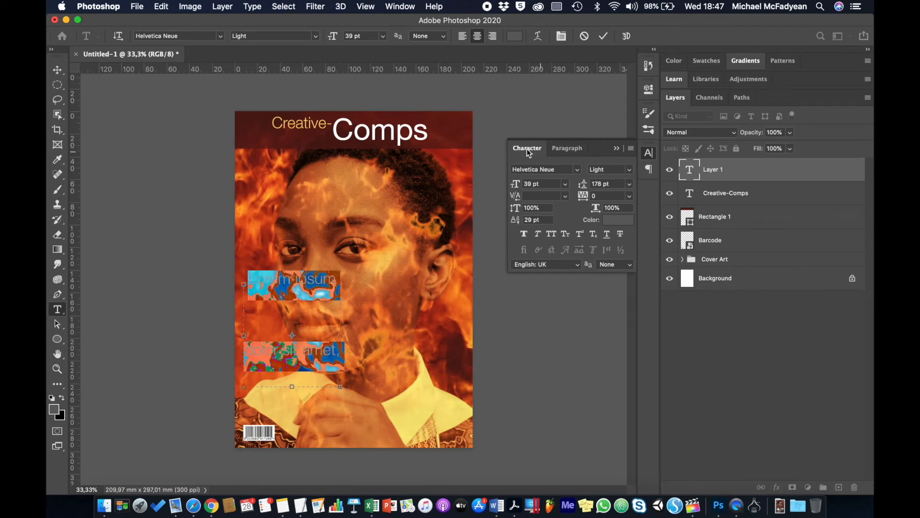
{"action": "left_click", "coordinate": [635, 152]}
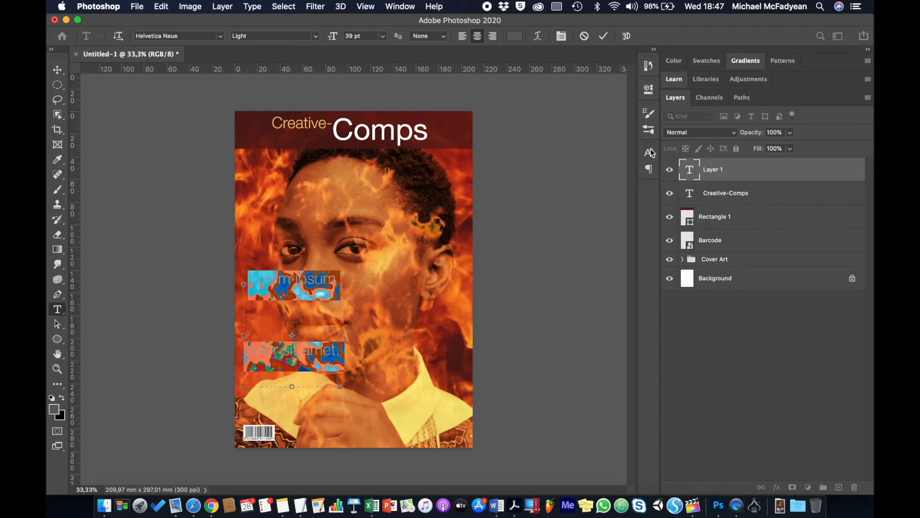
{"action": "left_click", "coordinate": [651, 152]}
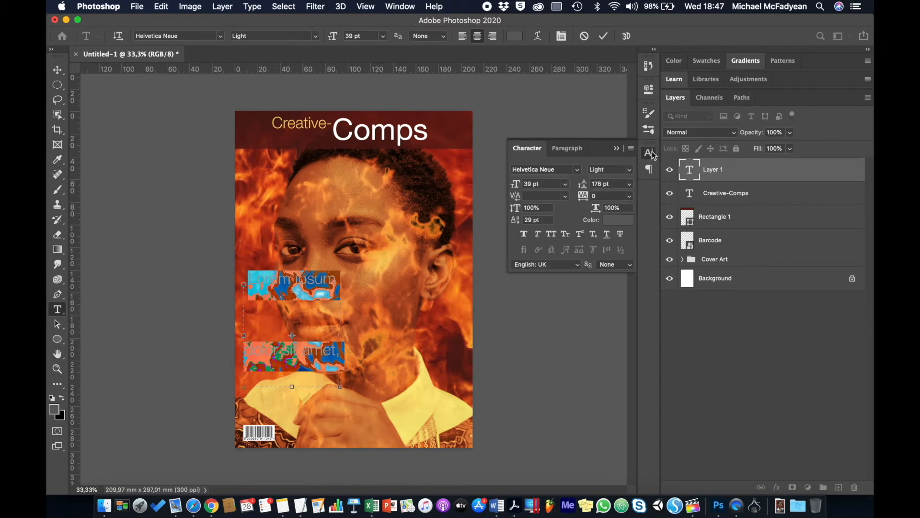
{"action": "left_click", "coordinate": [561, 39]}
{"action": "left_click", "coordinate": [561, 39]}
{"action": "left_click", "coordinate": [630, 148]}
{"action": "left_click", "coordinate": [665, 359]}
Step: Reset the new text box's paragraph formatting to the defaults
{"action": "left_click", "coordinate": [568, 149]}
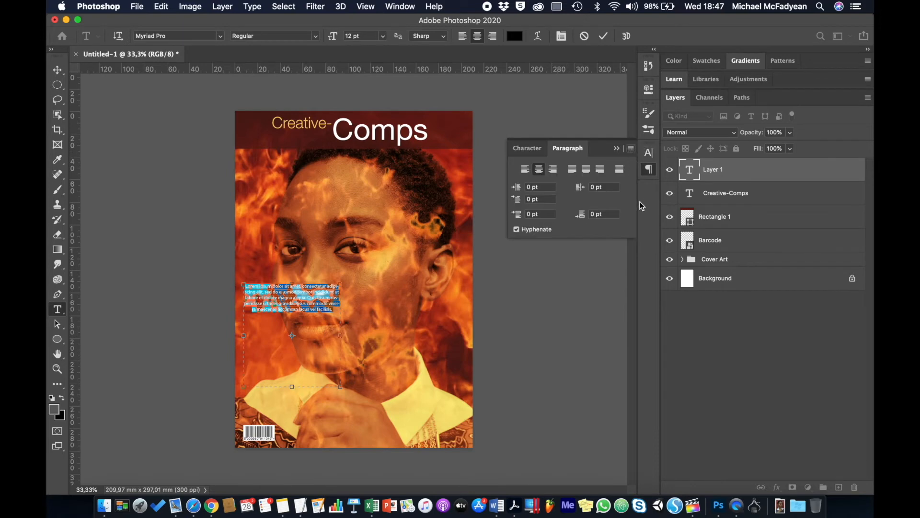
{"action": "left_click", "coordinate": [631, 148]}
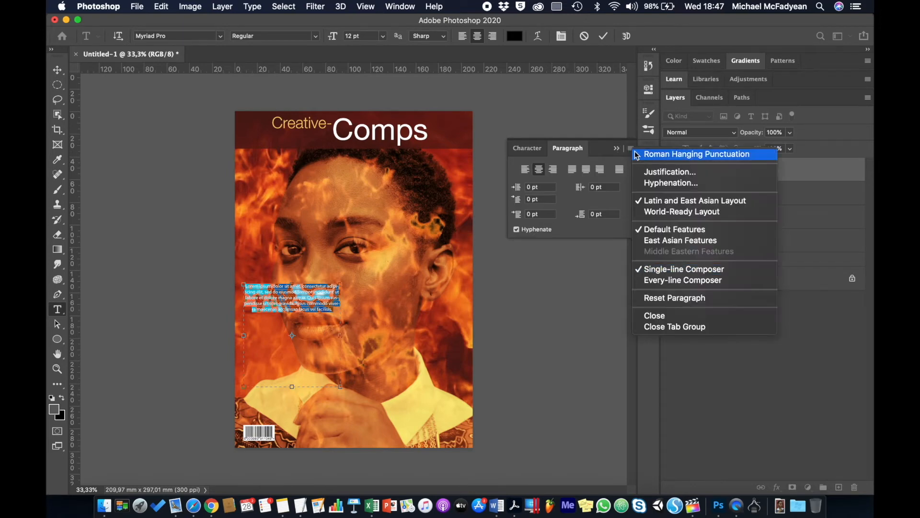
{"action": "left_click", "coordinate": [661, 299]}
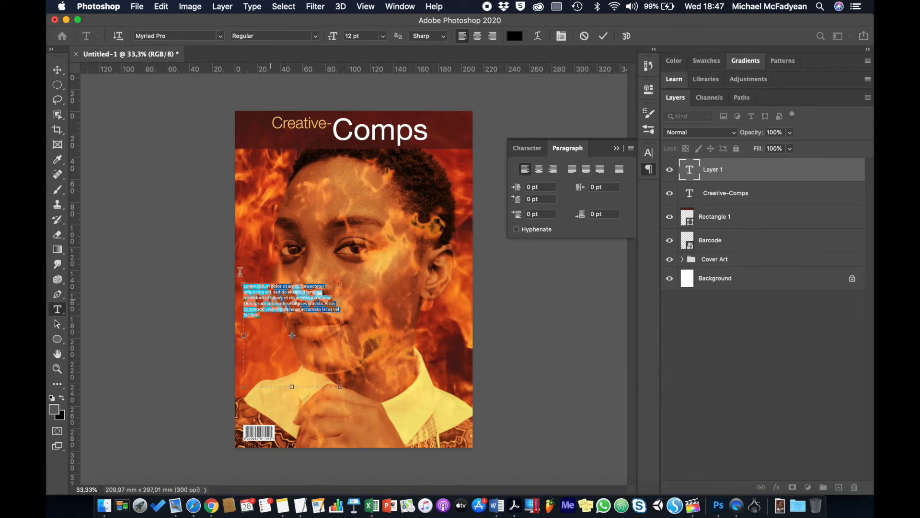
Step: Replace the placeholder text with "VECTOR MASKS" and, on a new line, "Using shapes to create clean sharp selections"
{"action": "key", "text": "super+plus"}
{"action": "key", "text": "super+plus"}
{"action": "key", "text": "super+plus"}
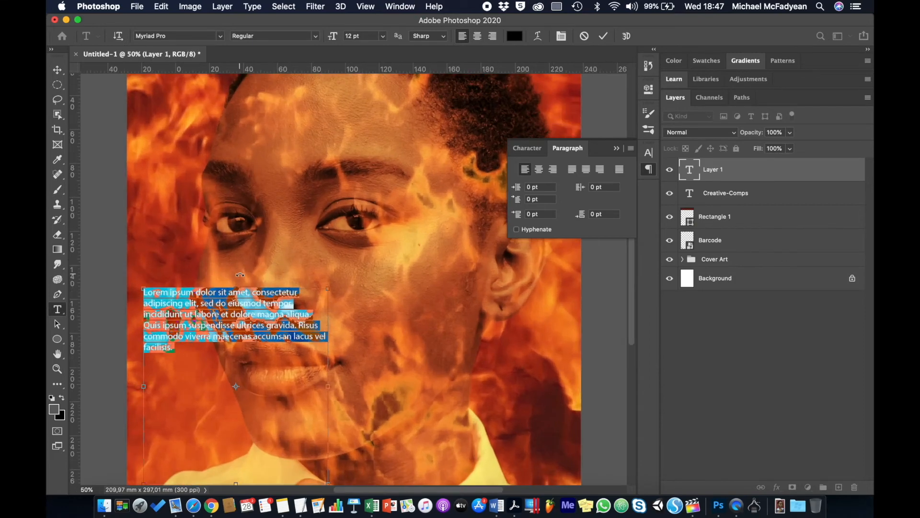
{"action": "key", "text": "BackSpace"}
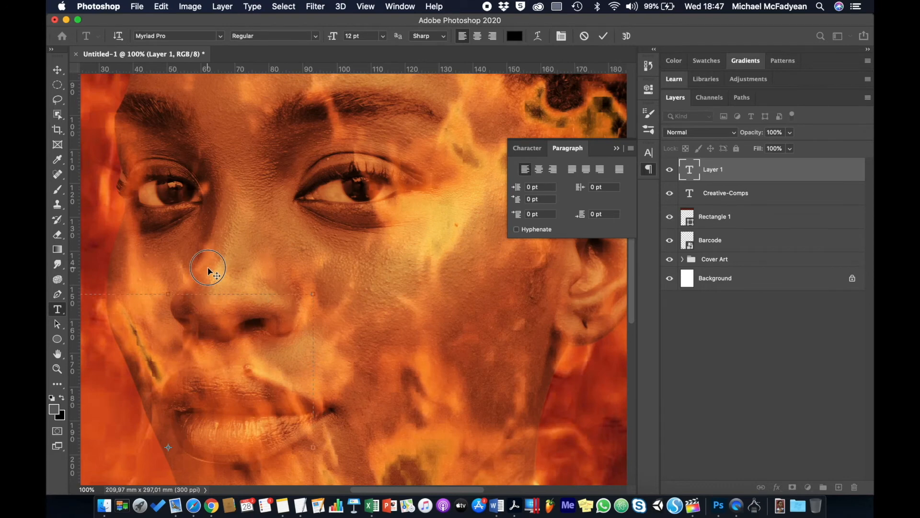
{"action": "key", "text": "super+z"}
{"action": "scroll", "coordinate": [207, 311], "scroll_direction": "left", "scroll_amount": 5}
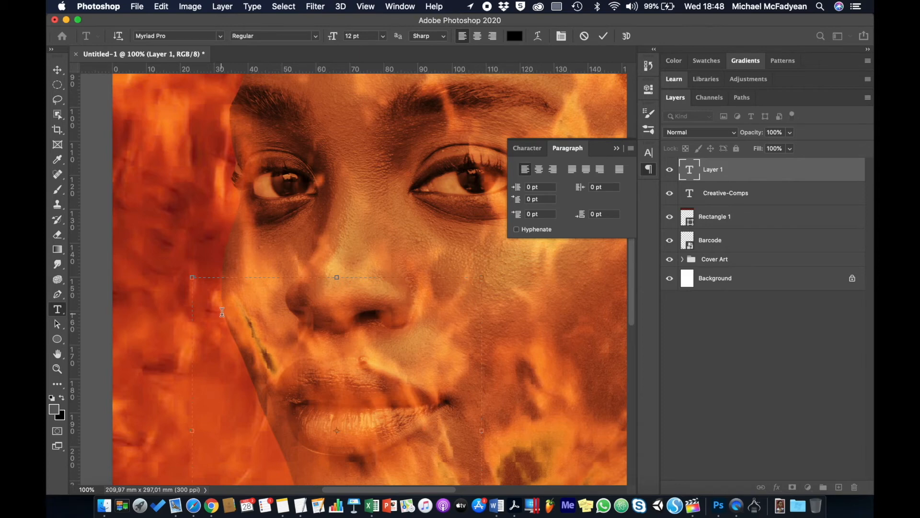
{"action": "type", "text": "VECTOR MASKS"}
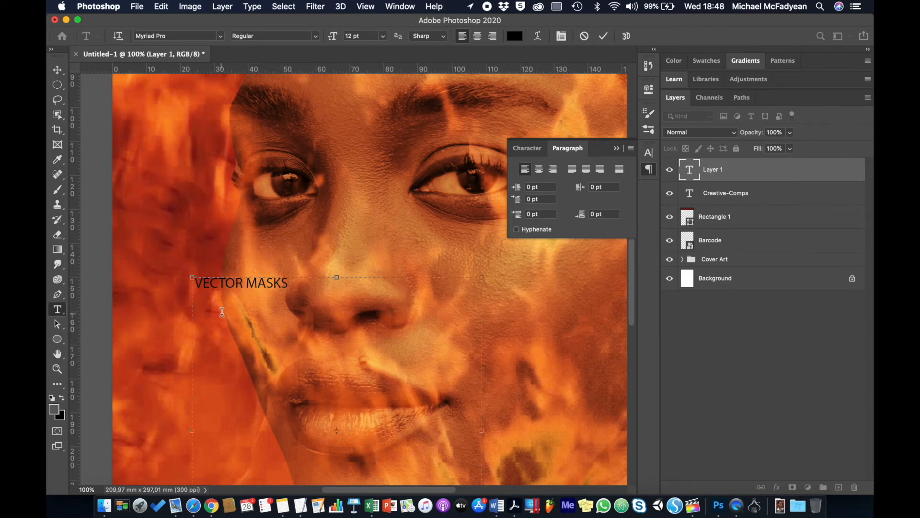
{"action": "key", "text": "Return"}
{"action": "type", "text": "Using shapes to creat"}
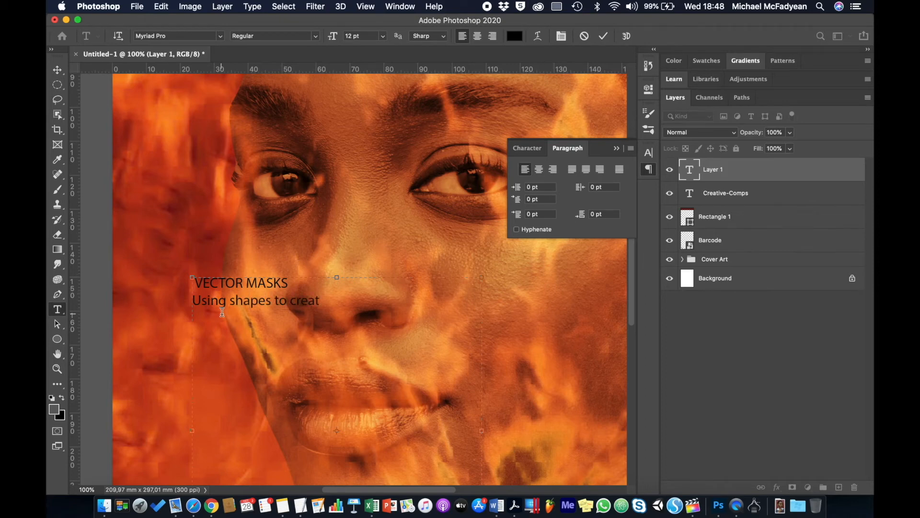
{"action": "type", "text": "e clean sharp selections"}
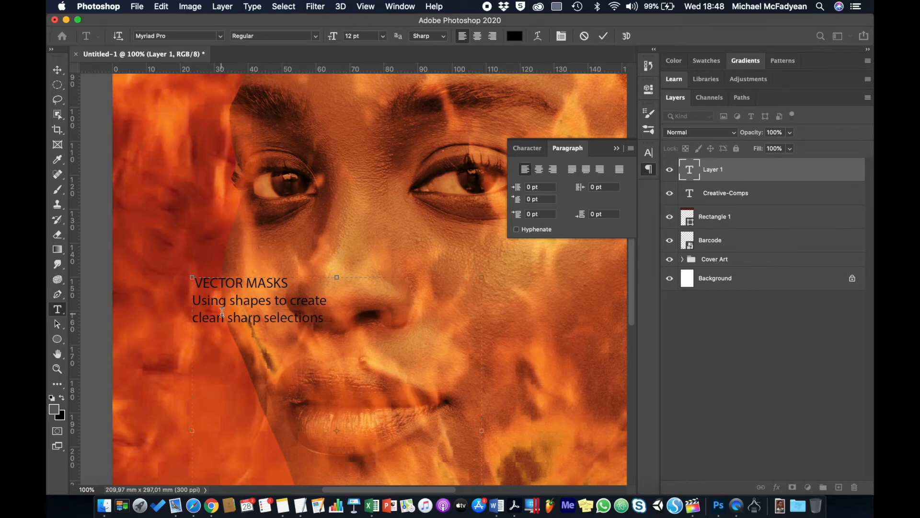
Step: Recolour all the text in the "VECTOR MASKS" box white
{"action": "key", "text": "super+a"}
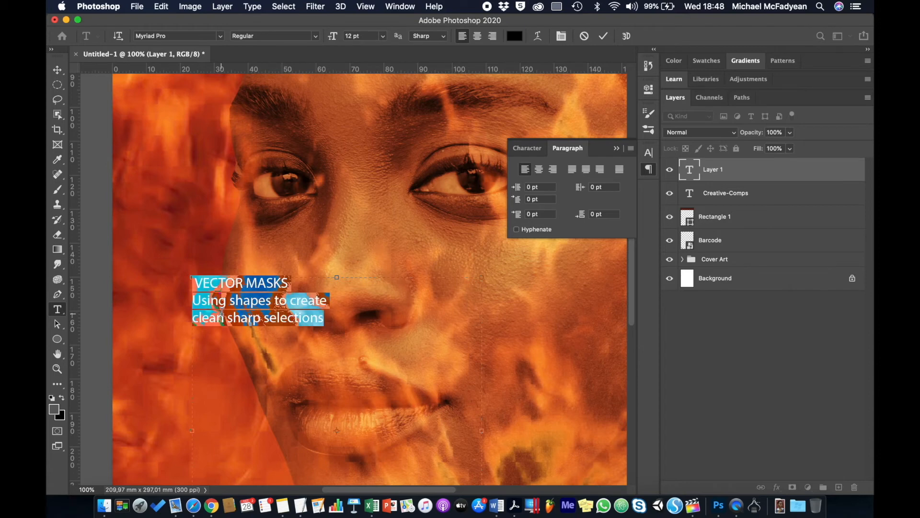
{"action": "left_click", "coordinate": [516, 36]}
{"action": "left_click_drag", "start_coordinate": [532, 213], "coordinate": [502, 183]}
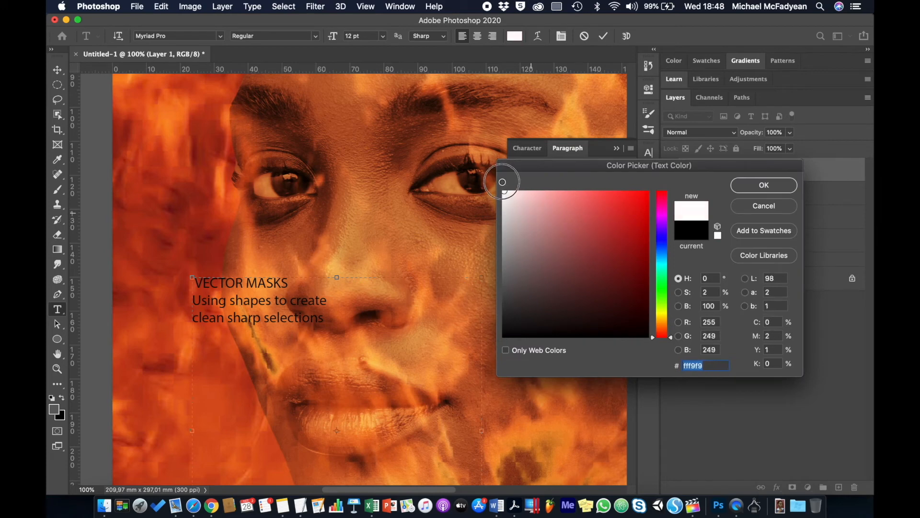
{"action": "left_click", "coordinate": [761, 185]}
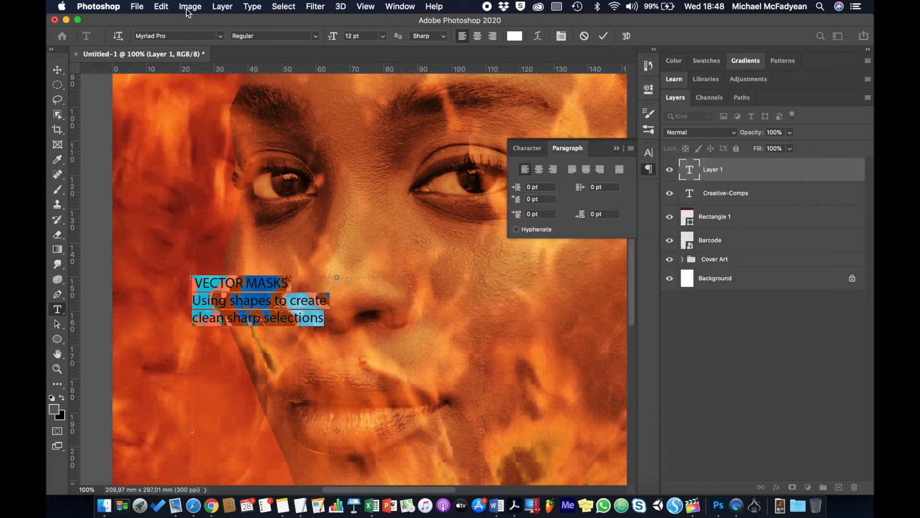
Step: Set all the "VECTOR MASKS" box text to Helvetica Neue Light at 28 pt with 27 pt leading
{"action": "left_click", "coordinate": [220, 37]}
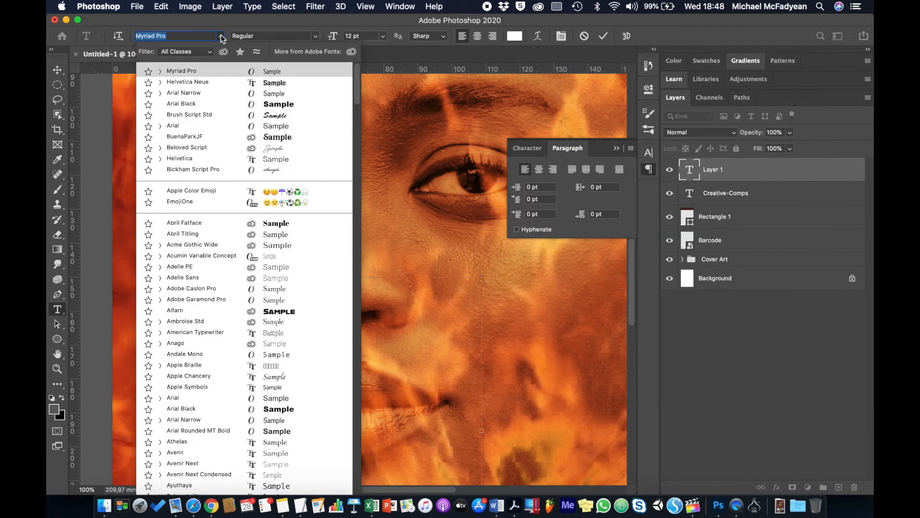
{"action": "left_click", "coordinate": [159, 81]}
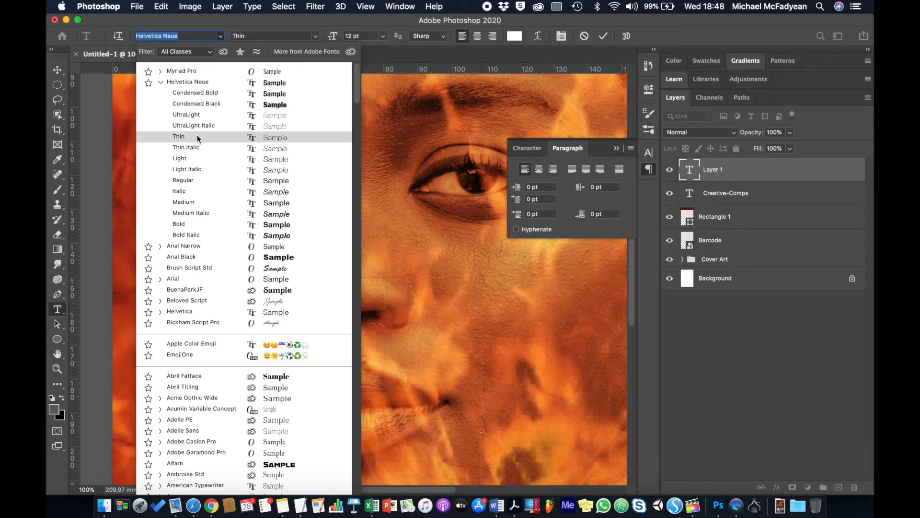
{"action": "left_click", "coordinate": [189, 159]}
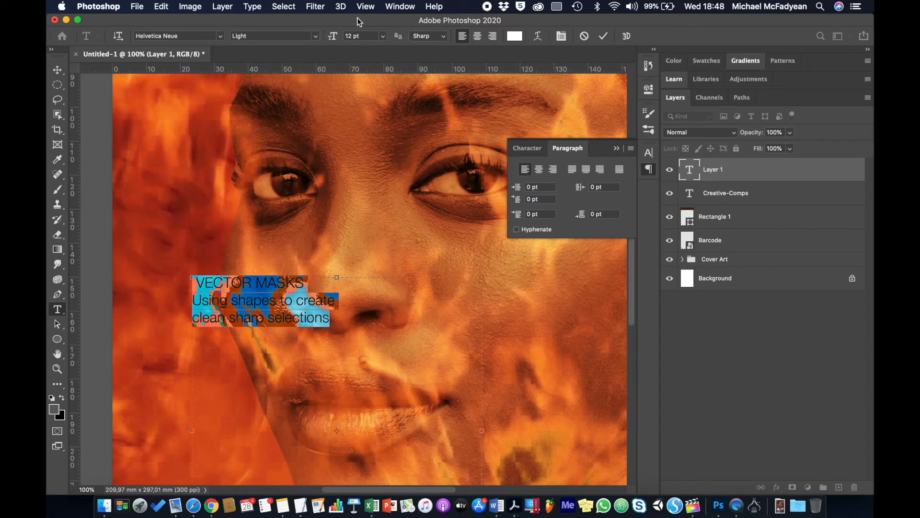
{"action": "left_click_drag", "start_coordinate": [334, 38], "coordinate": [343, 39]}
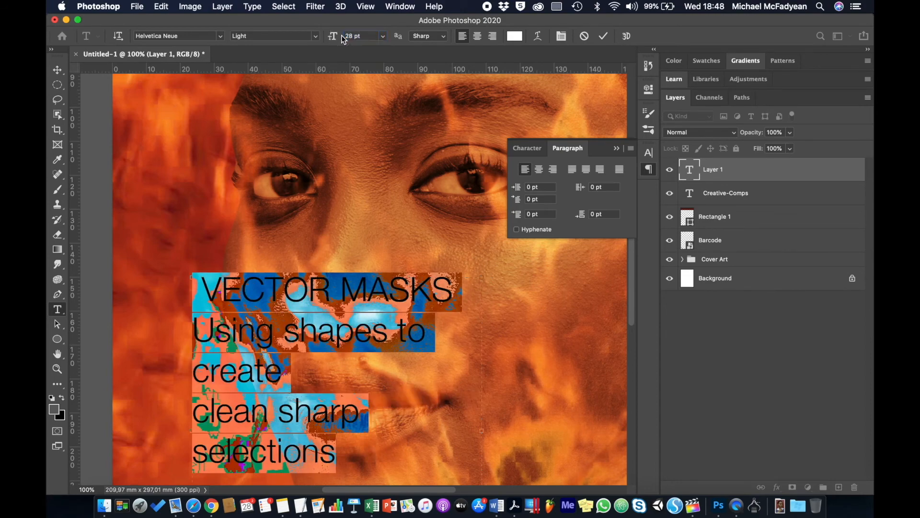
{"action": "left_click", "coordinate": [529, 148]}
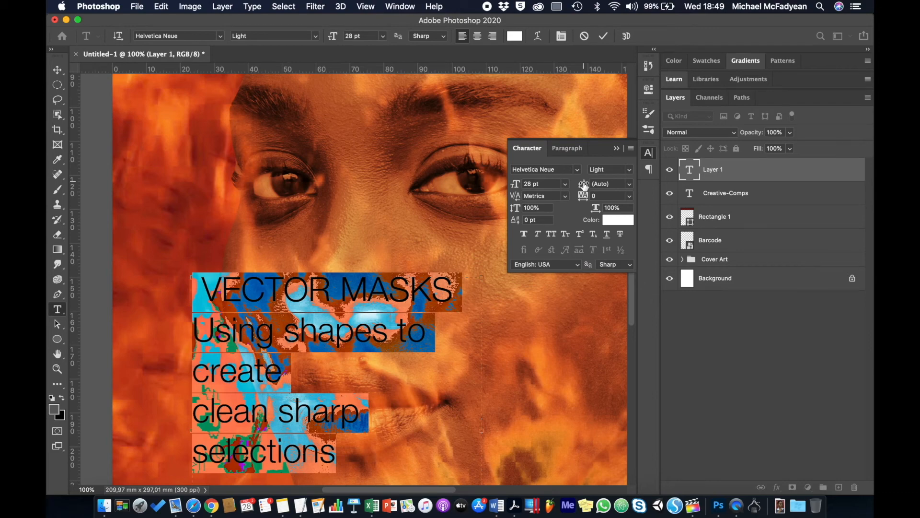
{"action": "left_click_drag", "start_coordinate": [583, 186], "coordinate": [574, 184]}
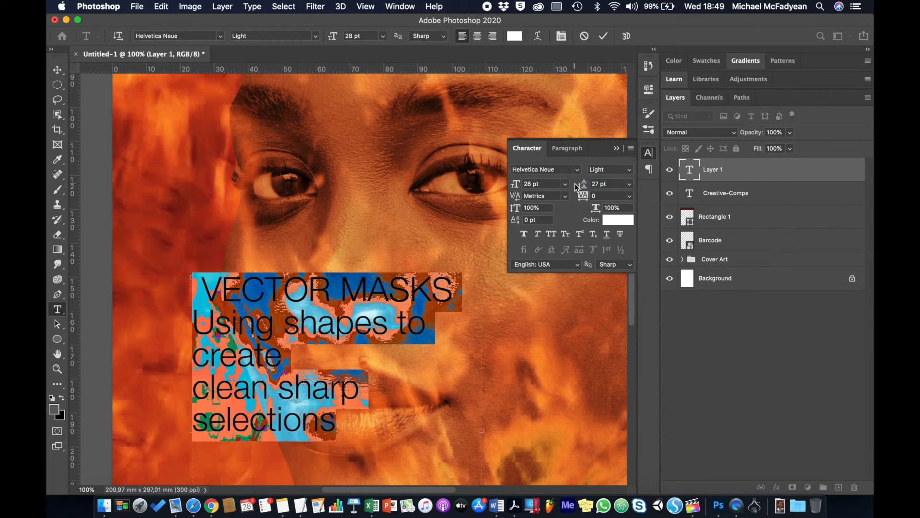
Step: Change the font style of the "VECTOR MASKS" heading line to Bold
{"action": "left_click", "coordinate": [310, 283]}
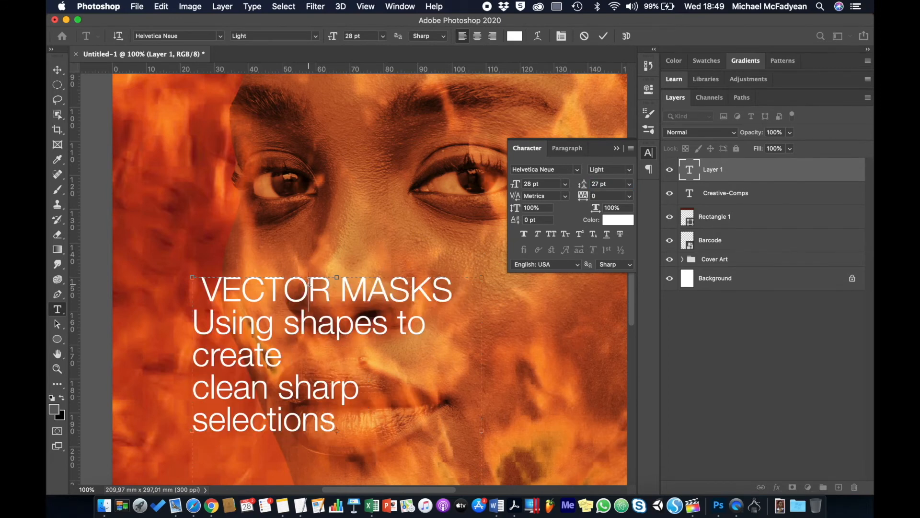
{"action": "triple_click", "coordinate": [310, 283]}
{"action": "left_click", "coordinate": [310, 283]}
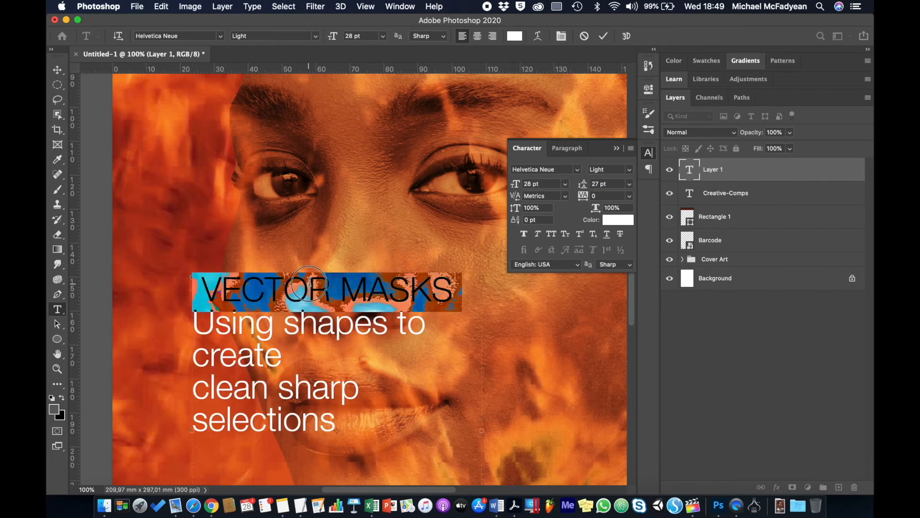
{"action": "left_click", "coordinate": [310, 283]}
{"action": "left_click", "coordinate": [310, 283]}
{"action": "triple_click", "coordinate": [309, 283]}
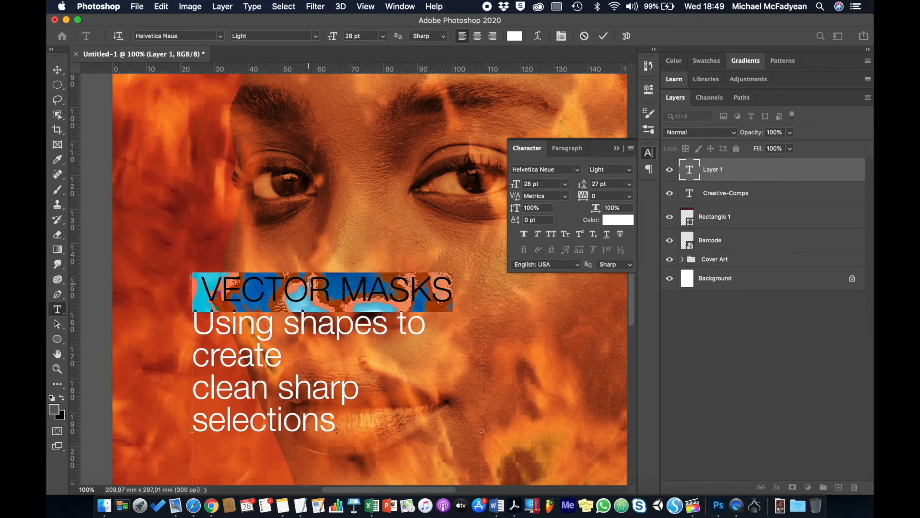
{"action": "left_click", "coordinate": [316, 36]}
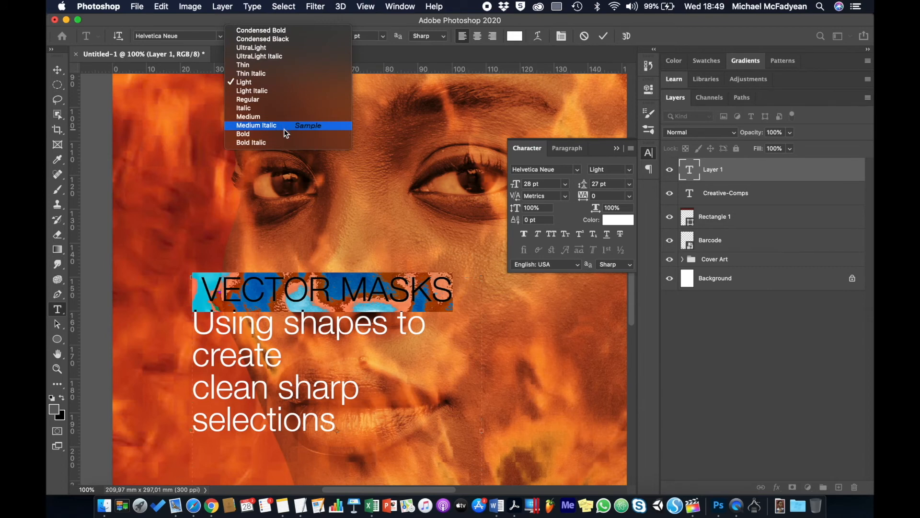
{"action": "left_click", "coordinate": [284, 133]}
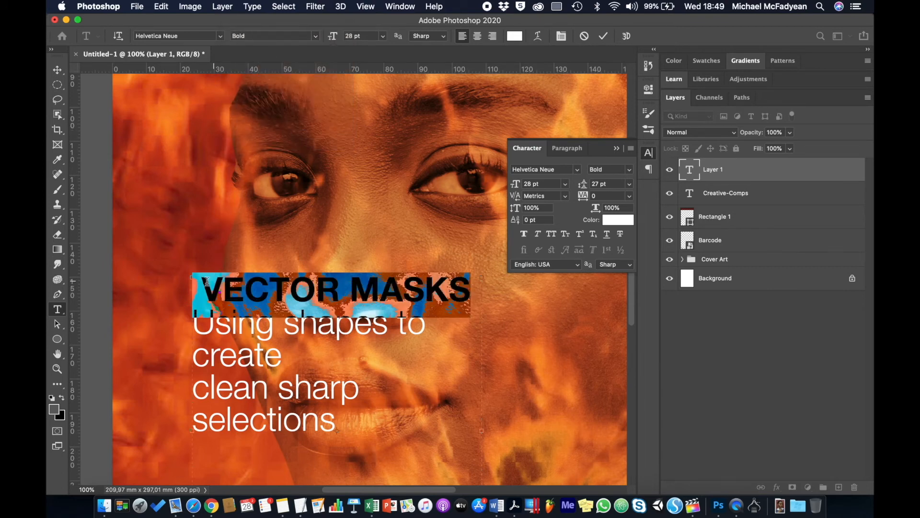
Step: Remove the stray space before "VECTOR MASKS" so the heading aligns with the lines beneath, and commit the text
{"action": "left_click", "coordinate": [218, 296]}
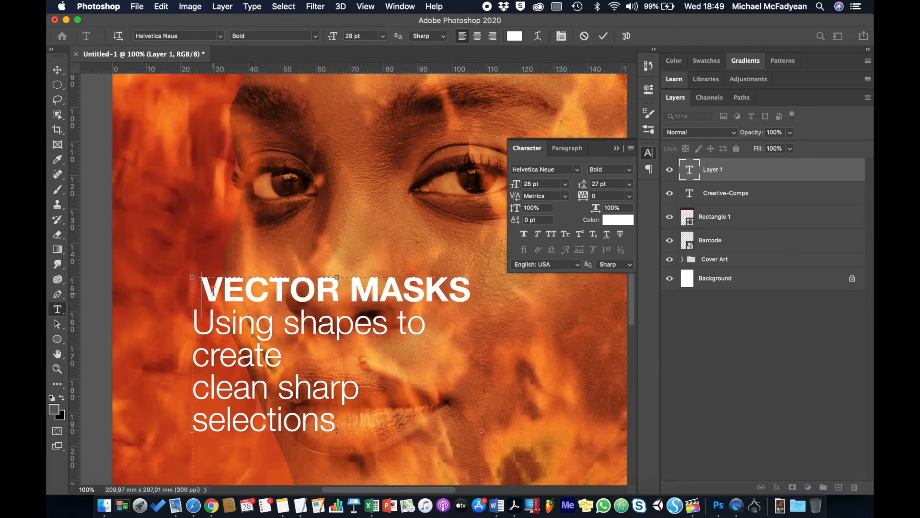
{"action": "key", "text": "BackSpace"}
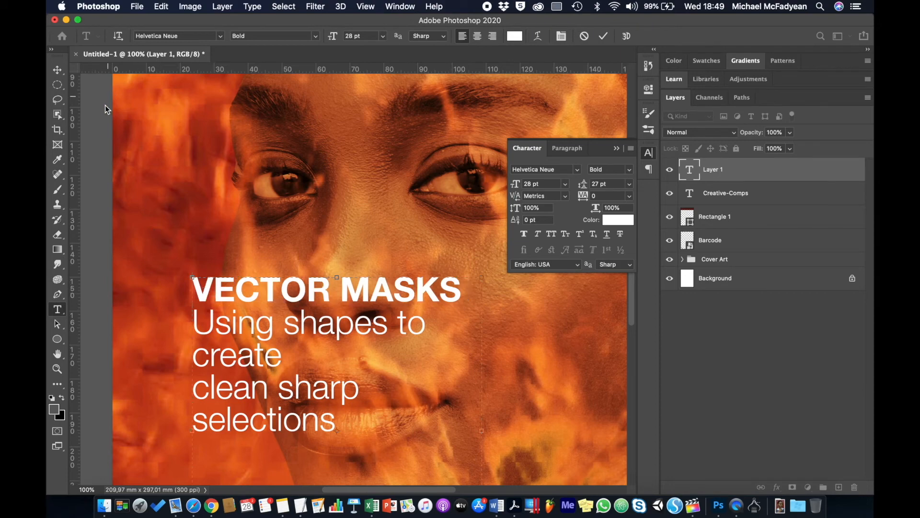
{"action": "left_click", "coordinate": [57, 70]}
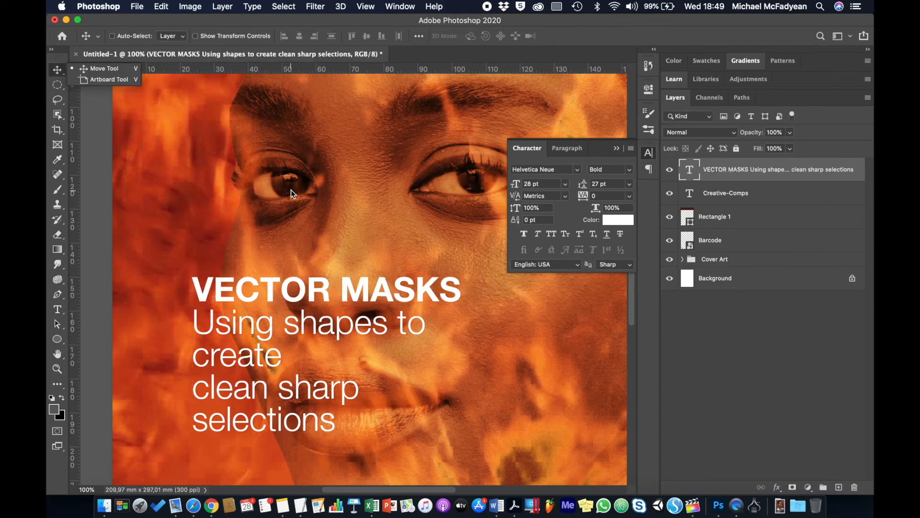
{"action": "key", "text": "super+0"}
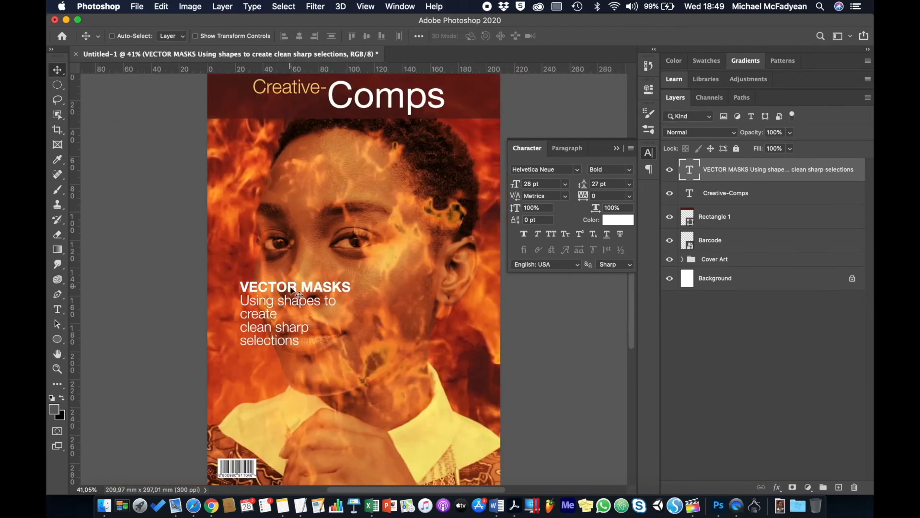
Step: Move the "VECTOR MASKS" text to just above the barcode, and place a duplicate of it in the cover's upper-right area
{"action": "left_click_drag", "start_coordinate": [291, 290], "coordinate": [269, 363]}
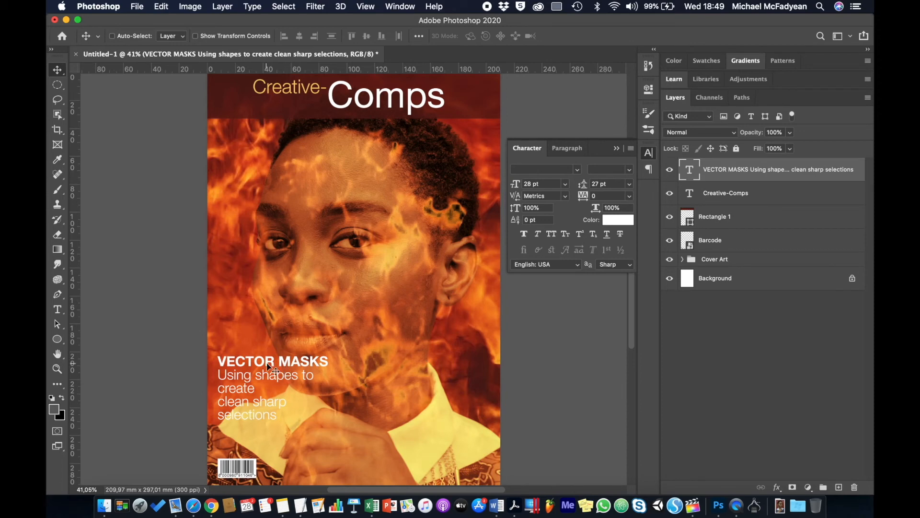
{"action": "left_click_drag", "start_coordinate": [265, 368], "coordinate": [423, 149]}
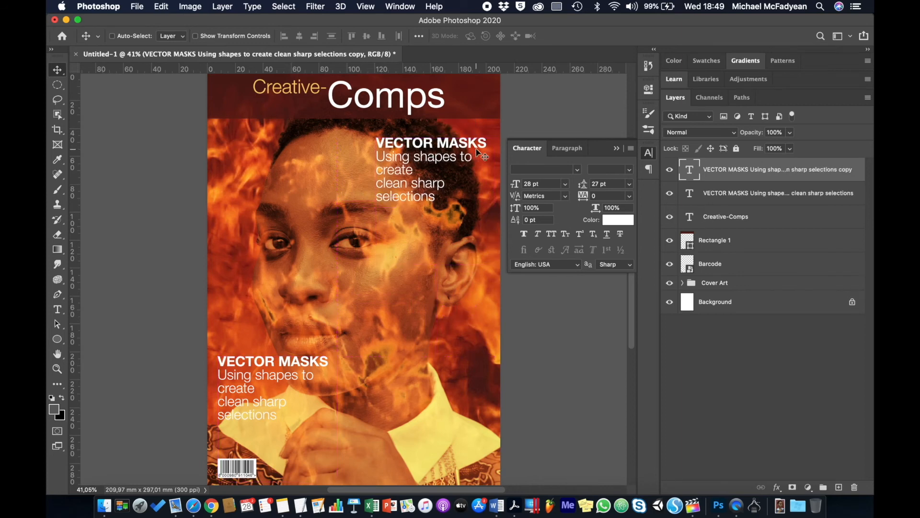
Step: Right-align all the text in the duplicated "VECTOR MASKS" box
{"action": "double_click", "coordinate": [690, 171]}
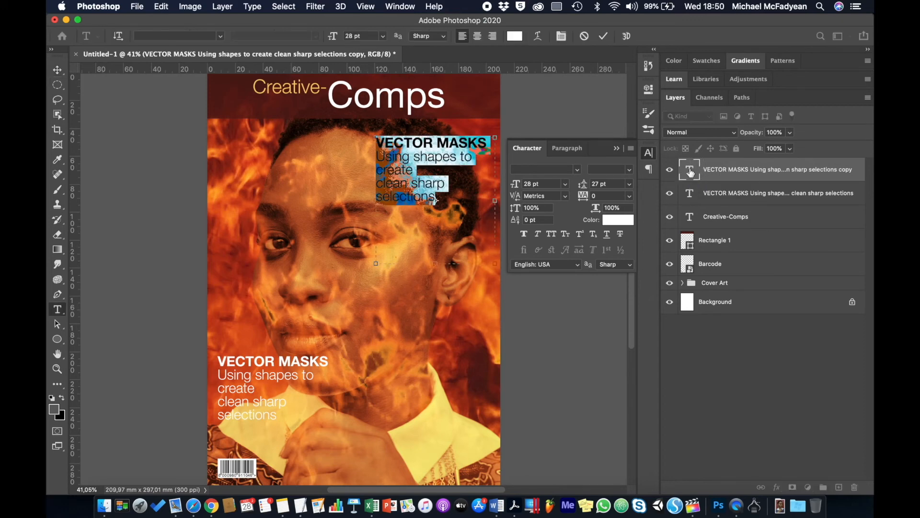
{"action": "left_click", "coordinate": [564, 148]}
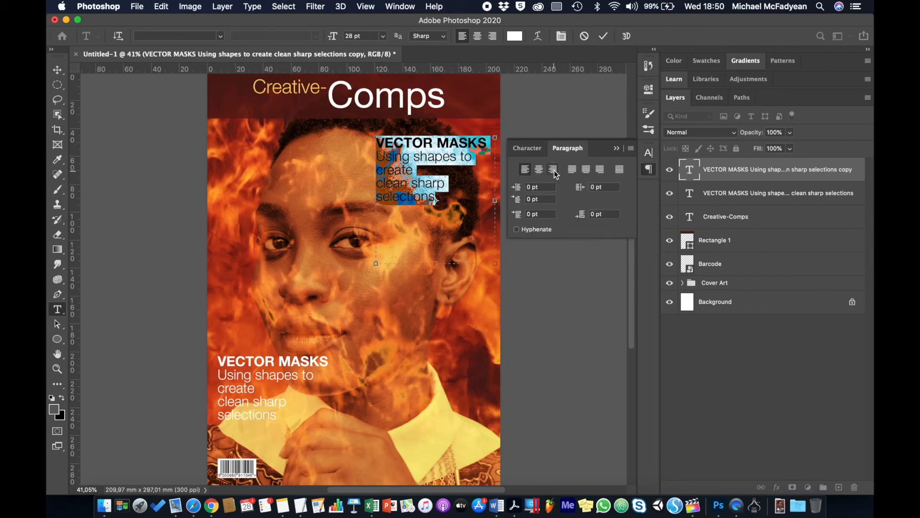
{"action": "left_click", "coordinate": [554, 170]}
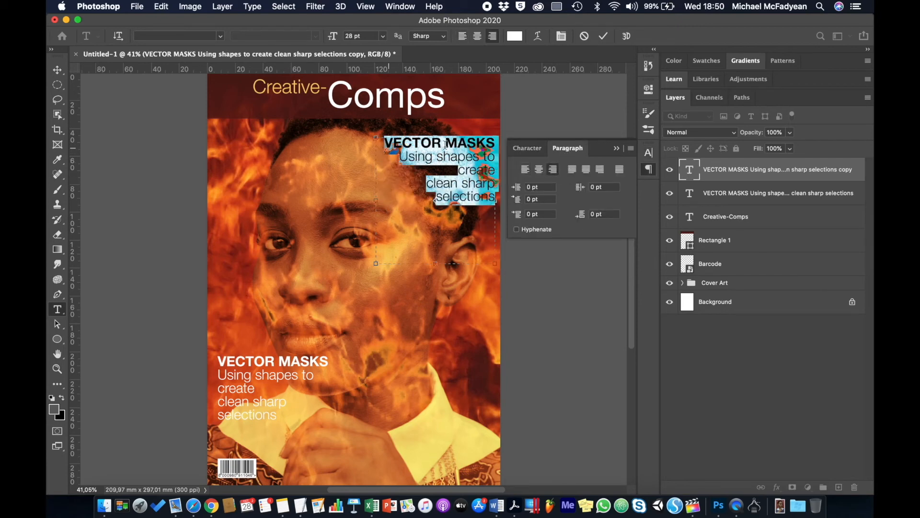
Step: Replace the heading line of the duplicated text box with "SELECT & MASK"
{"action": "left_click", "coordinate": [421, 145]}
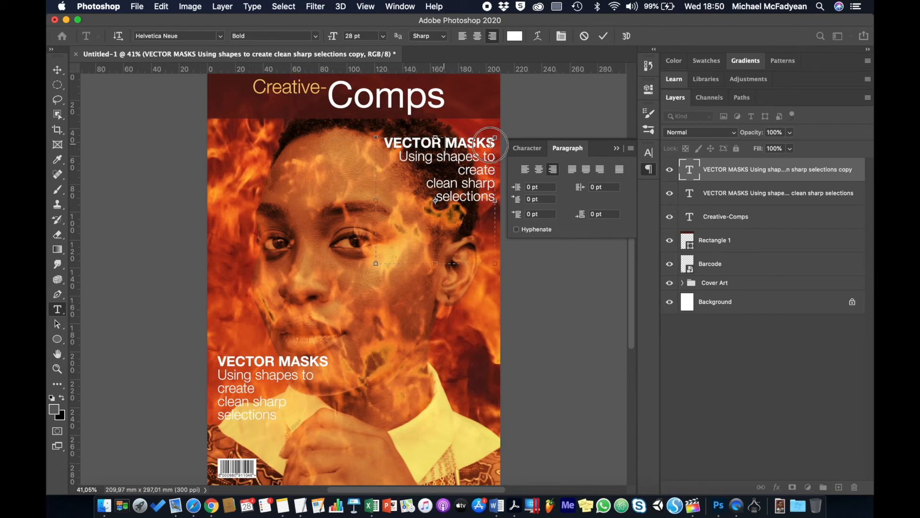
{"action": "triple_click", "coordinate": [494, 143]}
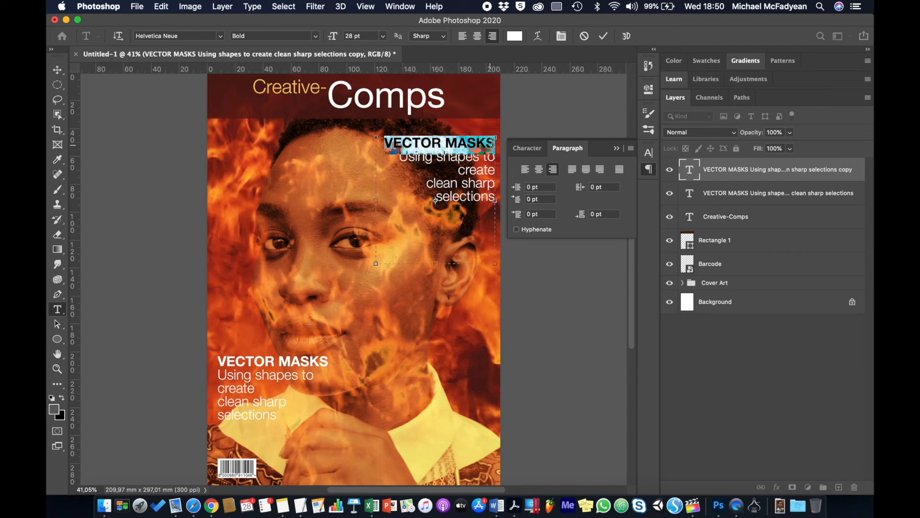
{"action": "type", "text": "Se"}
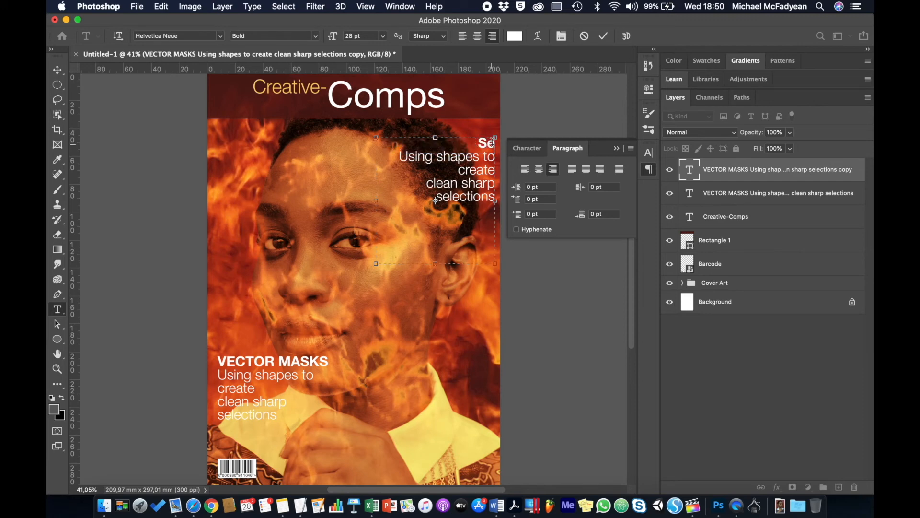
{"action": "key", "text": "BackSpace"}
{"action": "type", "text": "ELECT AND MASK"}
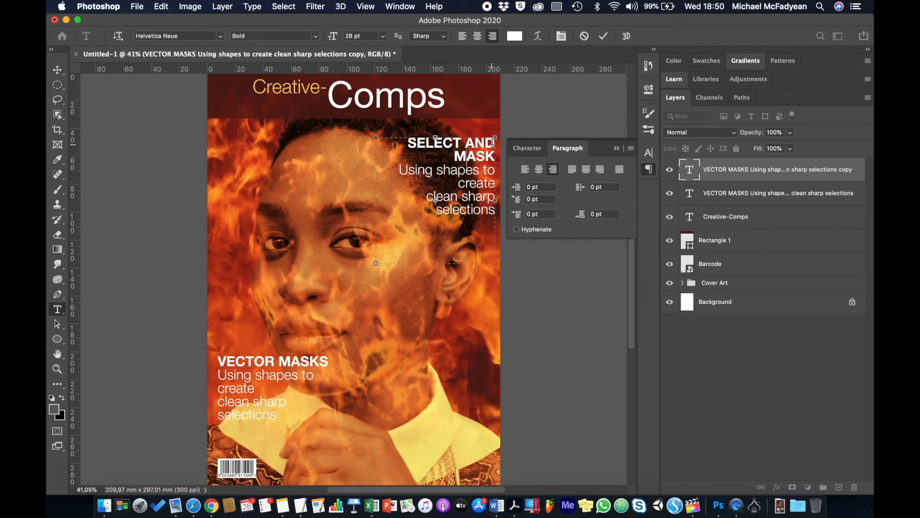
{"action": "key", "text": "BackSpace"}
{"action": "key", "text": "BackSpace"}
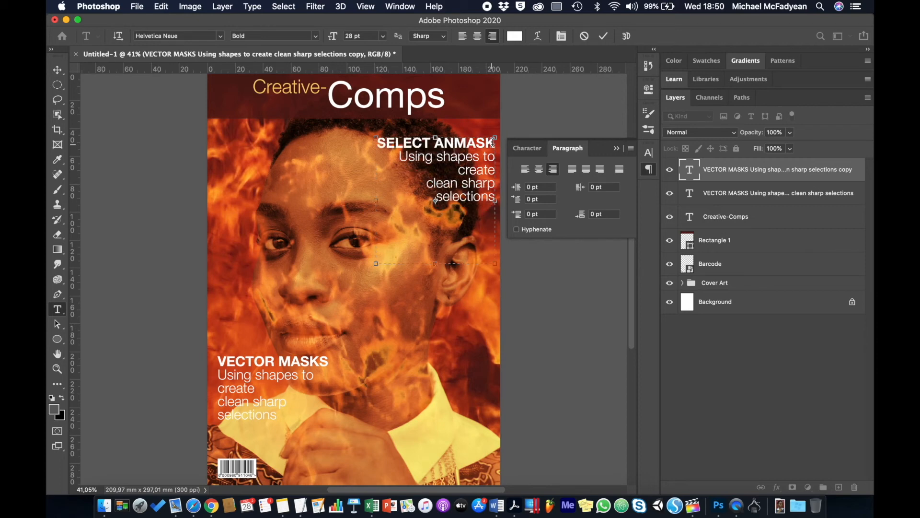
{"action": "key", "text": "BackSpace"}
{"action": "key", "text": "BackSpace"}
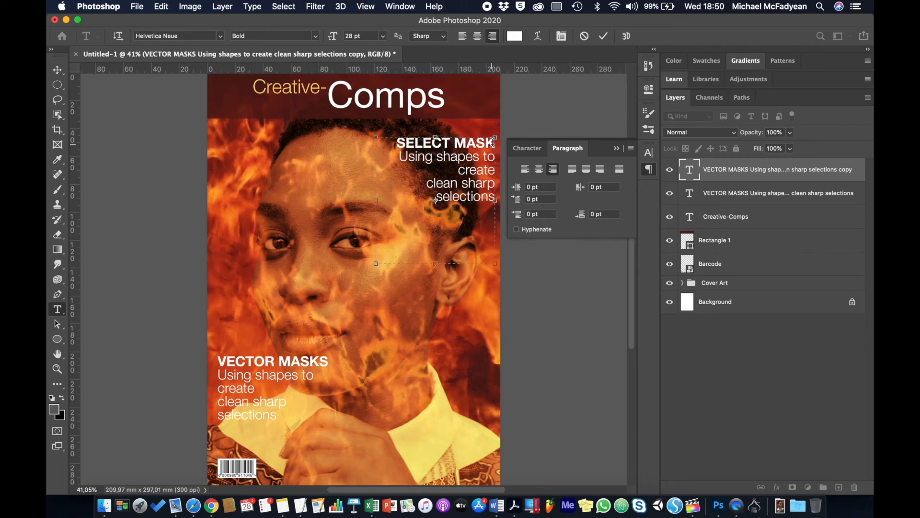
{"action": "type", "text": "&"}
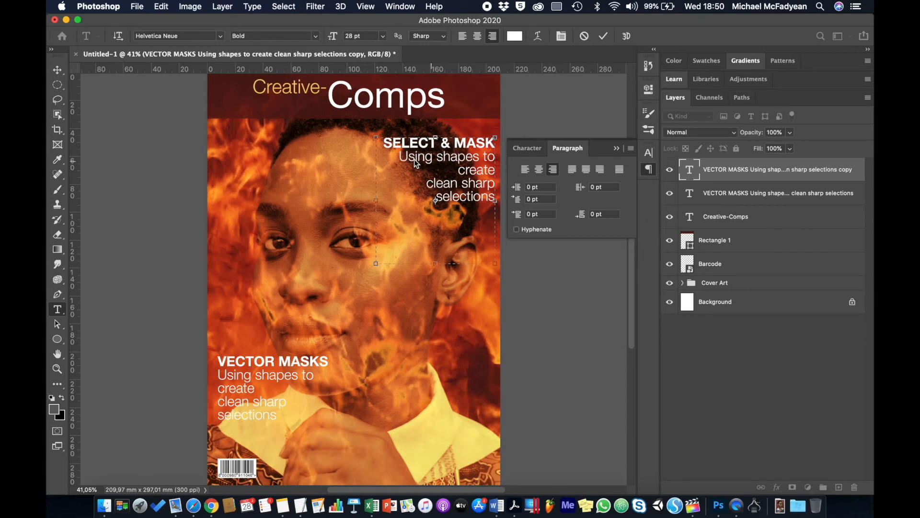
Step: Replace the lines beneath the "SELECT & MASK" heading with "take your selections to the next level" in lowercase
{"action": "left_click_drag", "start_coordinate": [403, 155], "coordinate": [495, 196]}
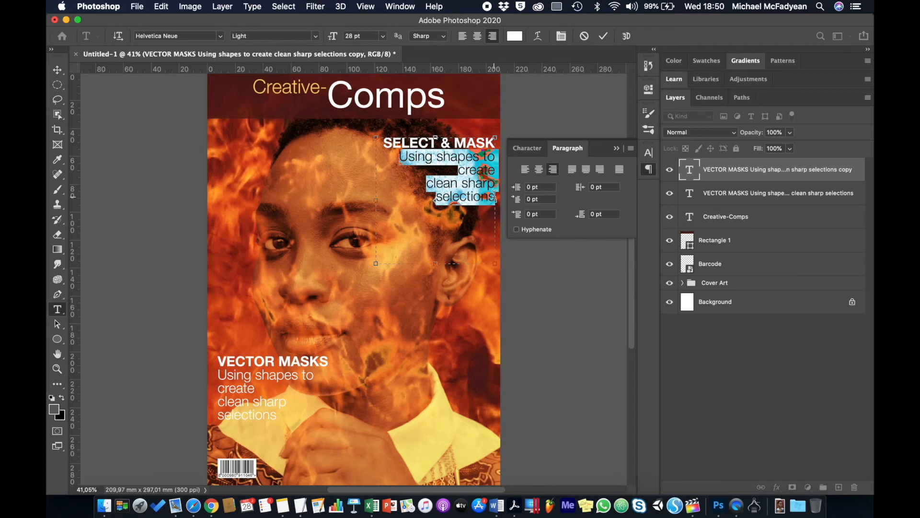
{"action": "left_click", "coordinate": [494, 196]}
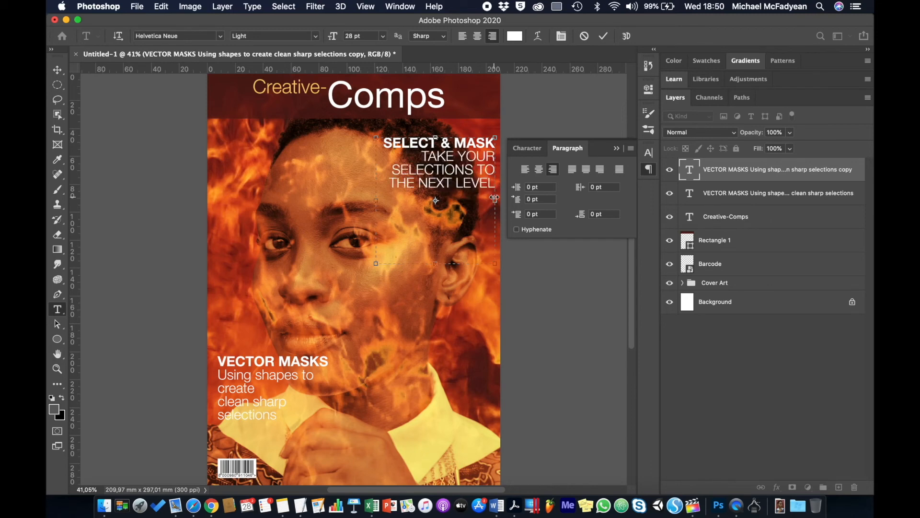
{"action": "triple_click", "coordinate": [423, 156]}
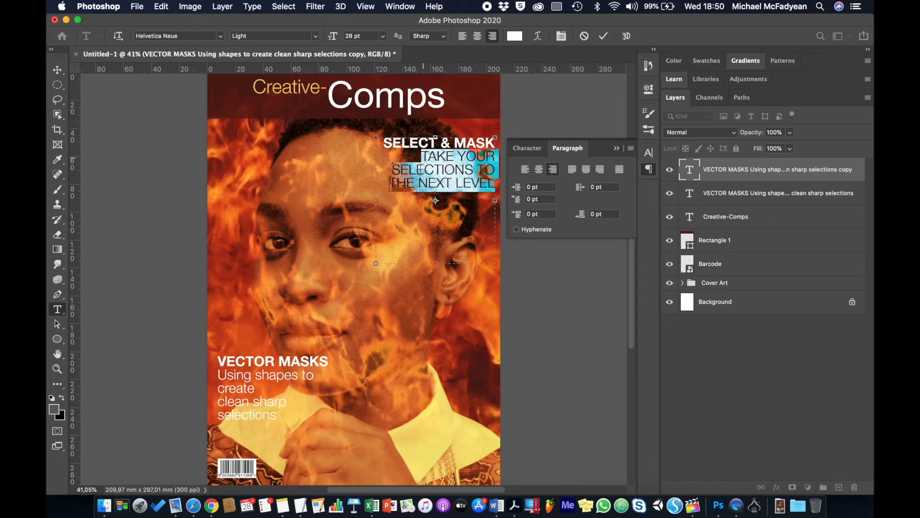
{"action": "left_click", "coordinate": [245, 6]}
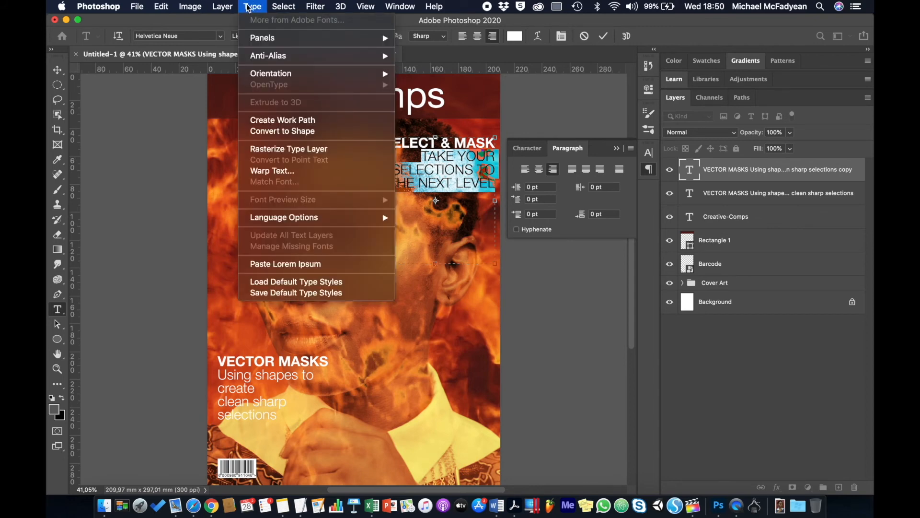
{"action": "left_click", "coordinate": [248, 7]}
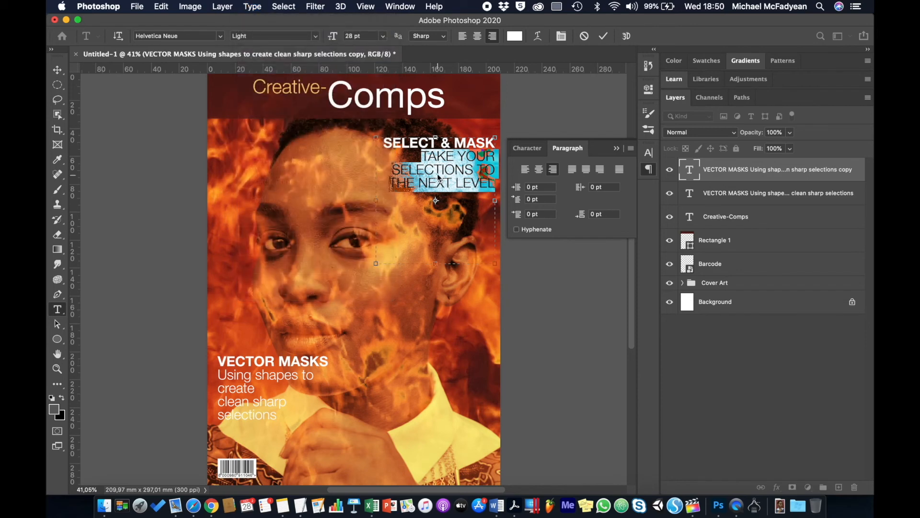
{"action": "type", "text": "take"}
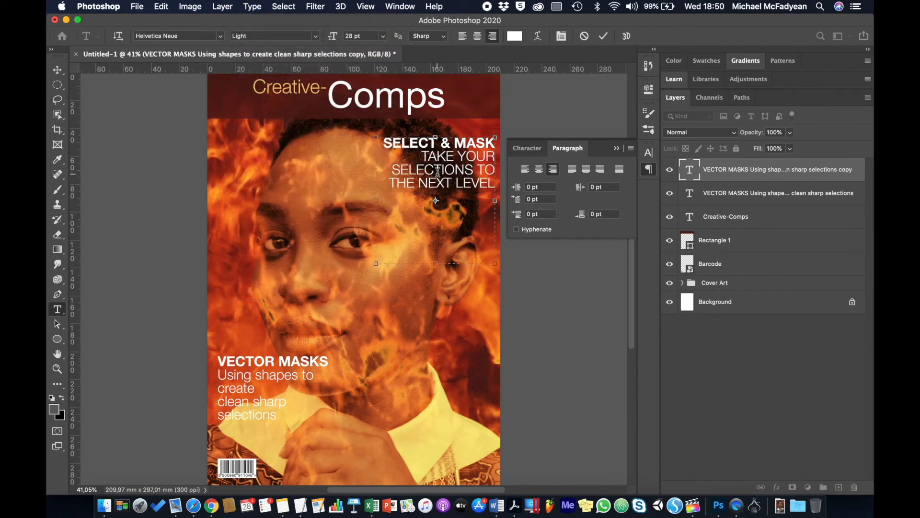
{"action": "type", "text": " your"}
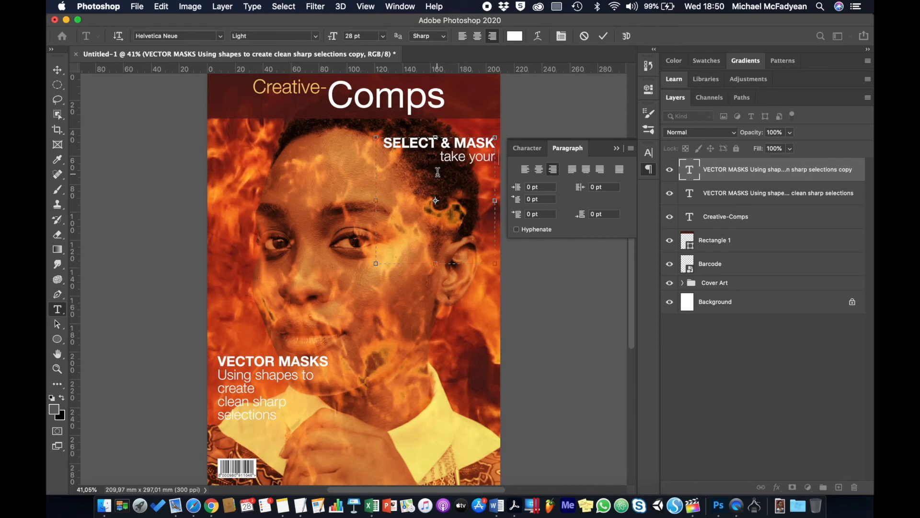
{"action": "type", "text": " selections t"}
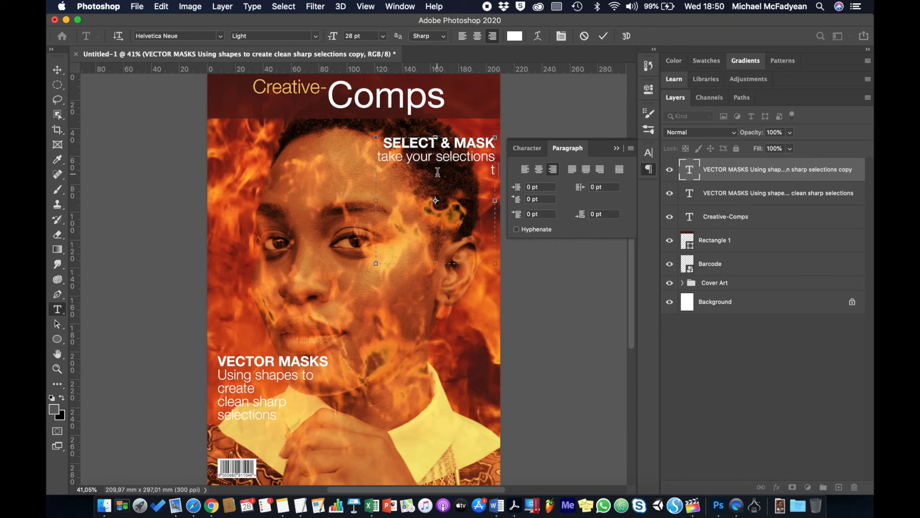
{"action": "type", "text": "o the next level"}
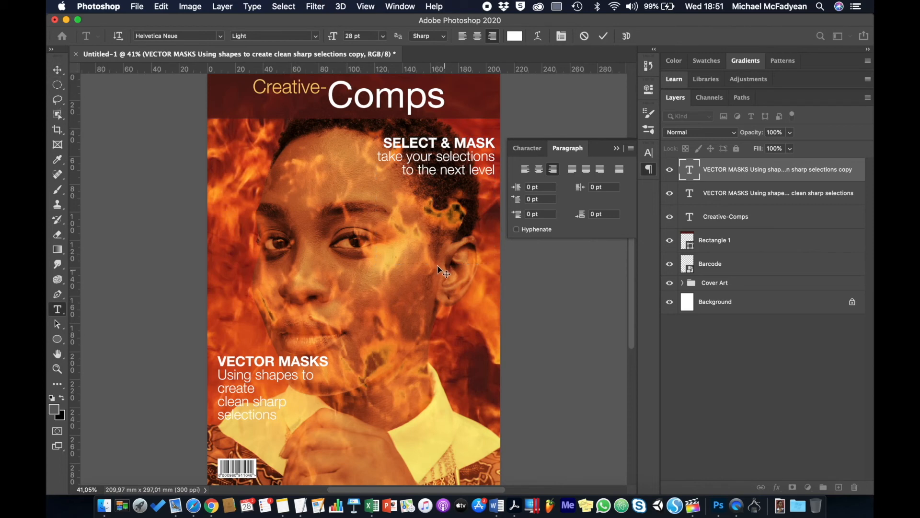
Step: Commit the text and shift the "SELECT & MASK" block slightly inward from the cover's right edge
{"action": "type", "text": "v"}
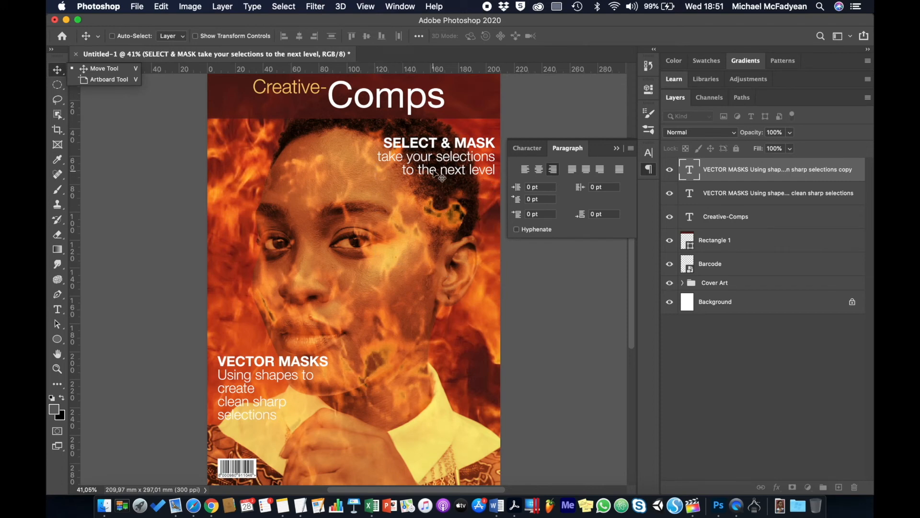
{"action": "left_click_drag", "start_coordinate": [435, 173], "coordinate": [428, 161]}
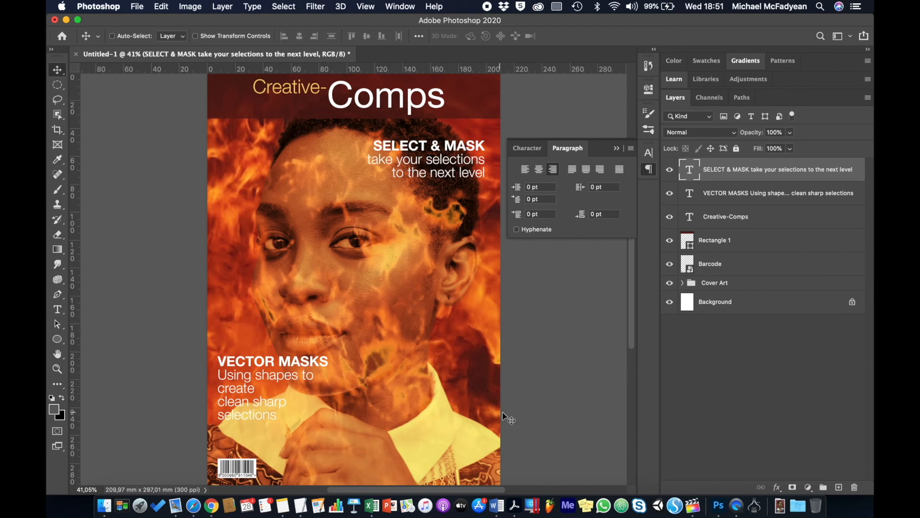
Step: Draw a dark red ellipse shape without stroke, a circle about 1512 px across centred on the cover's bottom-right corner
{"action": "scroll", "coordinate": [422, 335], "scroll_direction": "down", "scroll_amount": 3}
{"action": "scroll", "coordinate": [421, 335], "scroll_direction": "right", "scroll_amount": 3}
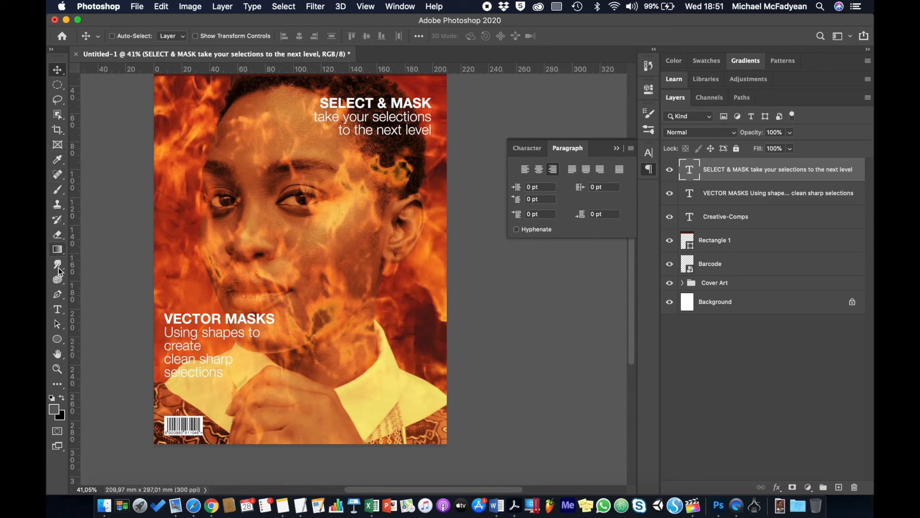
{"action": "left_click", "coordinate": [58, 340]}
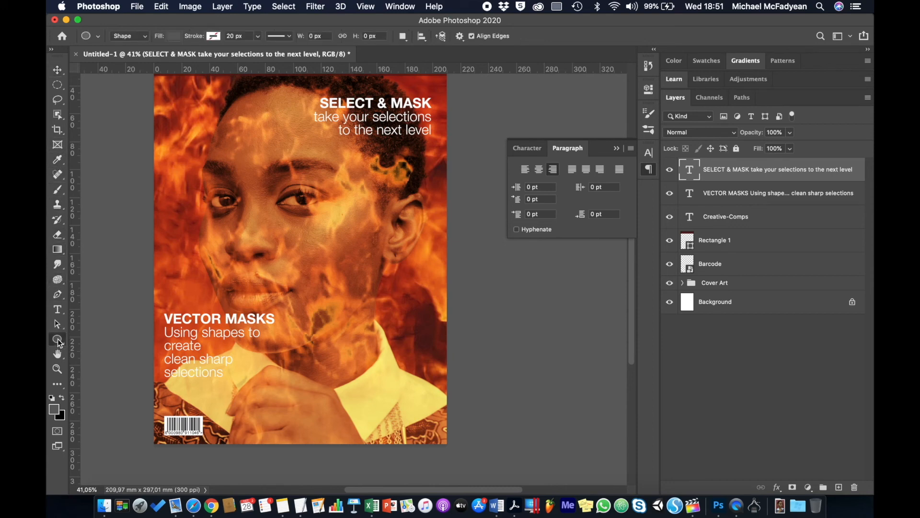
{"action": "scroll", "coordinate": [453, 420], "scroll_direction": "down", "scroll_amount": 3}
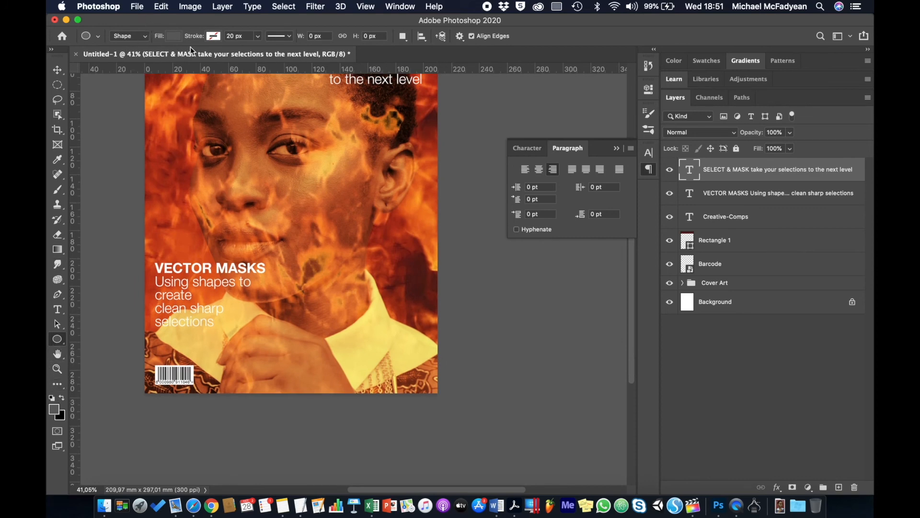
{"action": "left_click", "coordinate": [174, 36]}
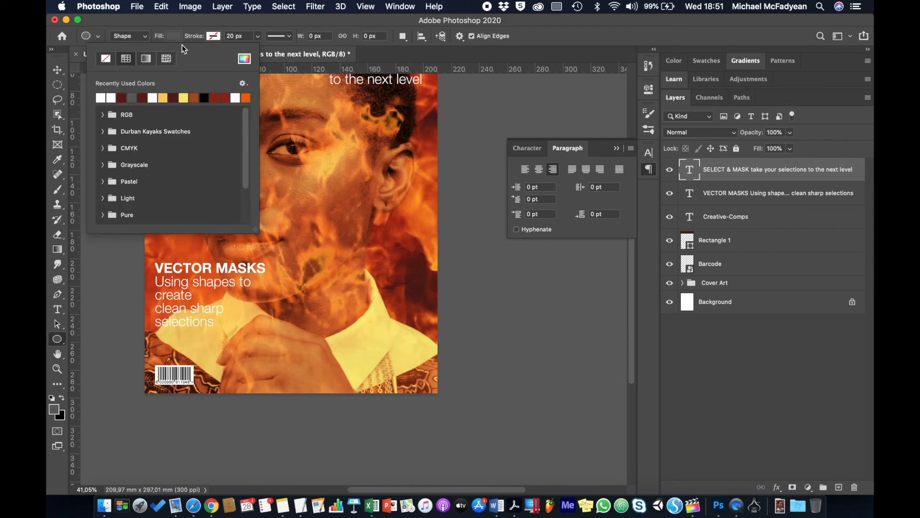
{"action": "left_click", "coordinate": [122, 98]}
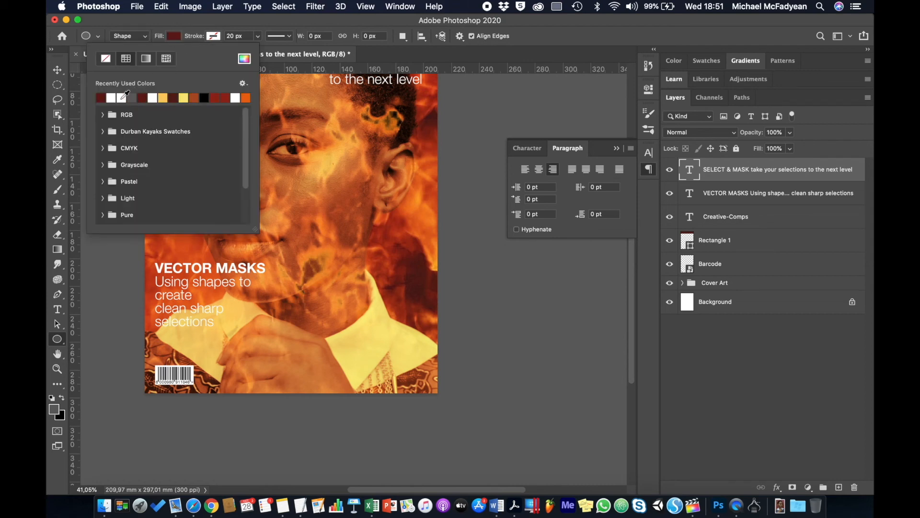
{"action": "left_click", "coordinate": [208, 22]}
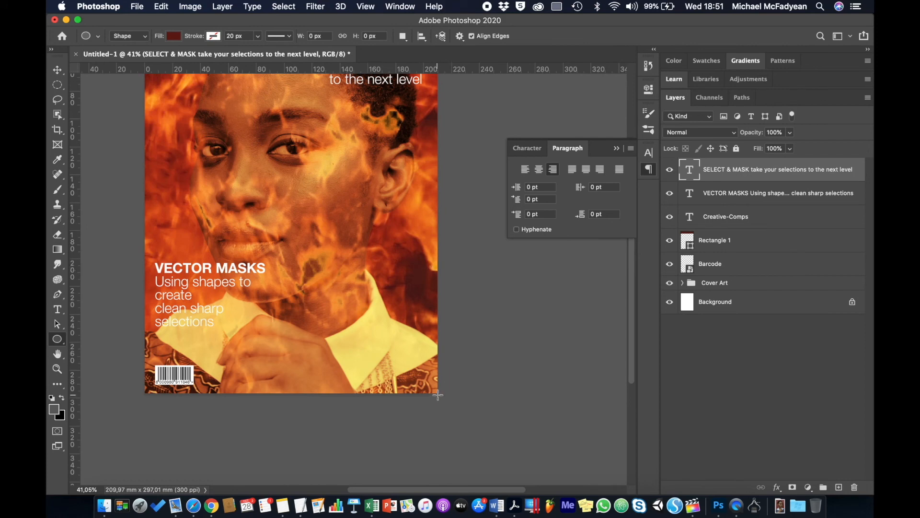
{"action": "left_click_drag", "start_coordinate": [438, 393], "coordinate": [546, 483]}
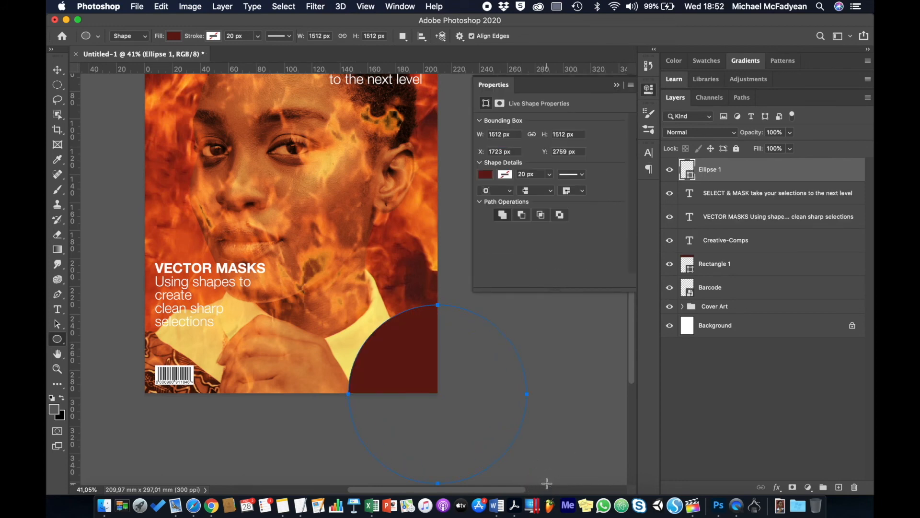
Step: Deselect the ellipse layer and start a separate point text beside the dark red circle with the first line "WIN"
{"action": "left_click", "coordinate": [57, 70]}
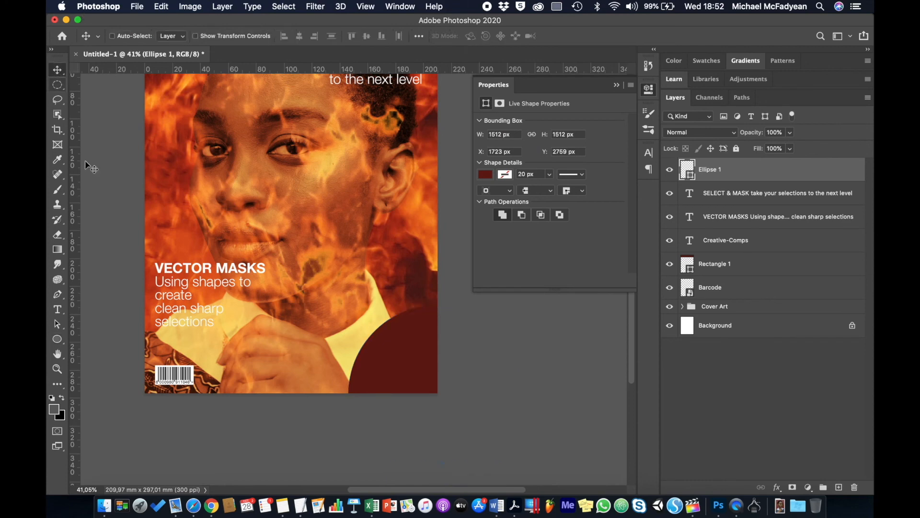
{"action": "left_click", "coordinate": [57, 309]}
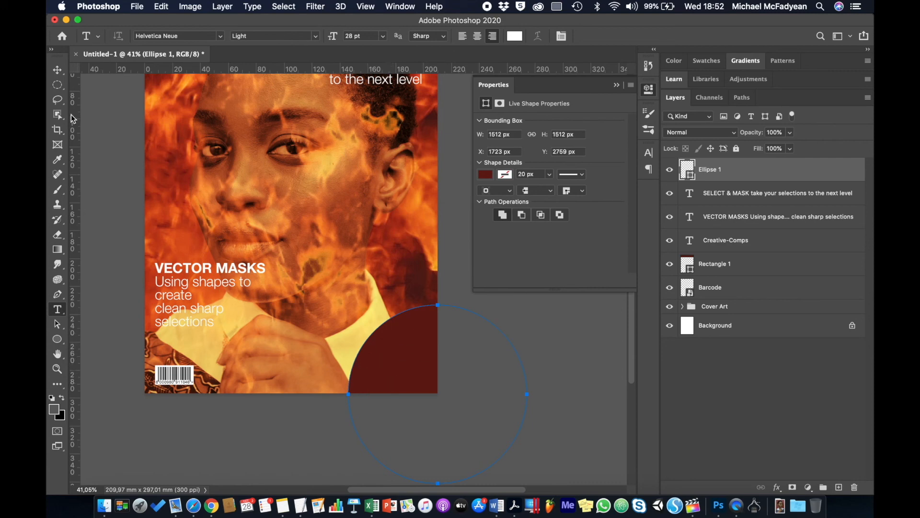
{"action": "left_click", "coordinate": [61, 71]}
{"action": "left_click", "coordinate": [716, 395]}
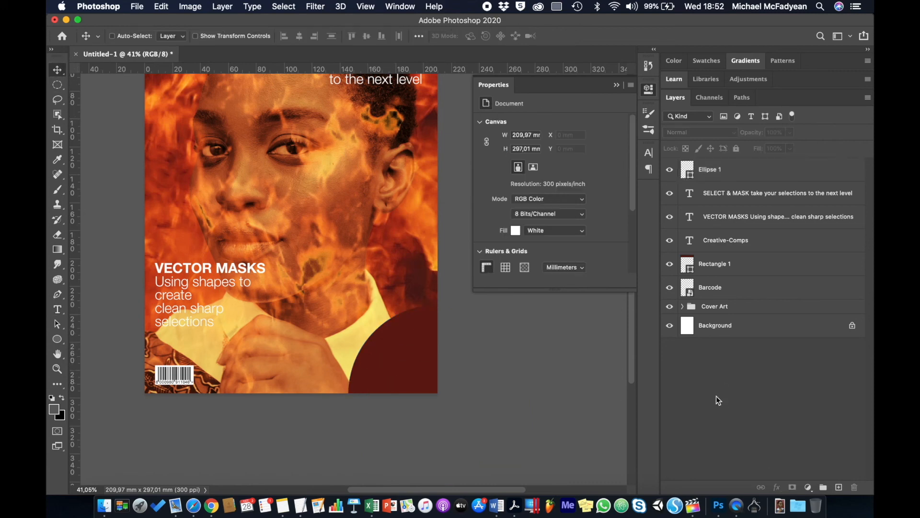
{"action": "left_click", "coordinate": [62, 309]}
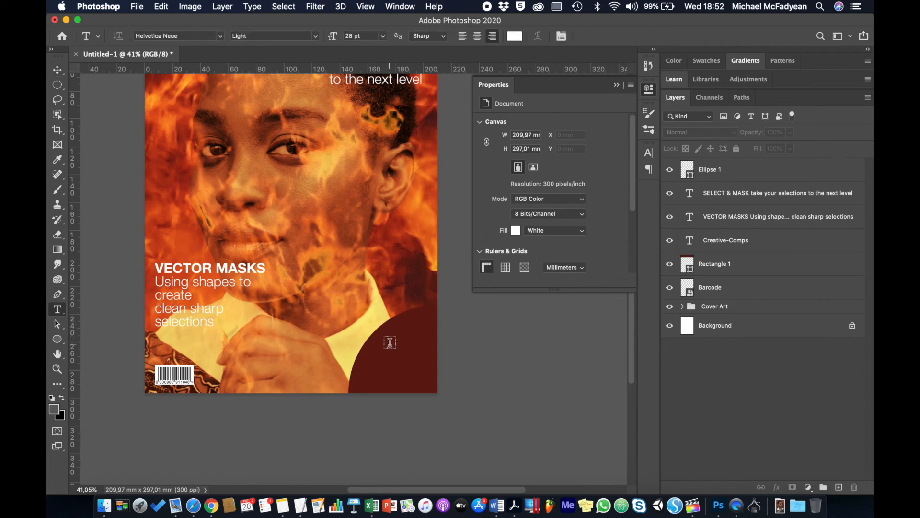
{"action": "left_click", "coordinate": [355, 331]}
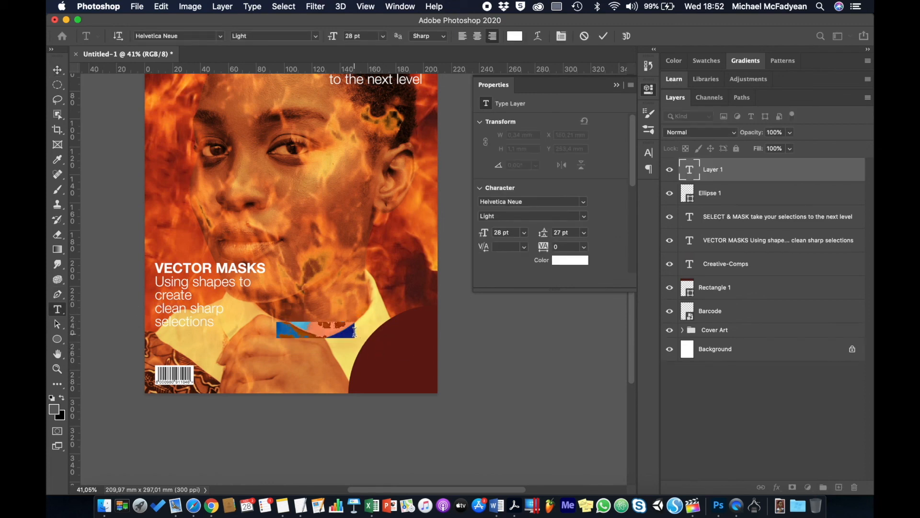
{"action": "type", "text": "WIN "}
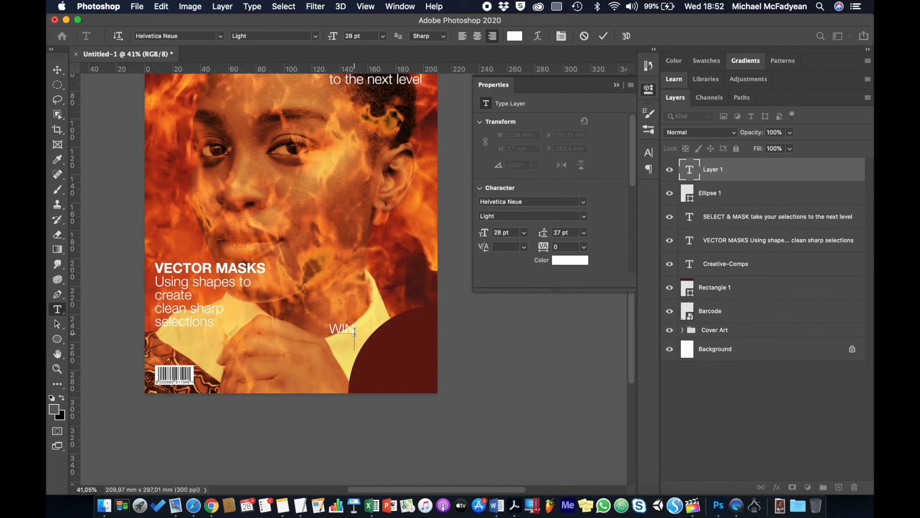
Step: Add the lines "Adobe CC" and "Subscription" beneath "WIN" in the same text
{"action": "type", "text": "Adove"}
{"action": "key", "text": "BackSpace"}
{"action": "key", "text": "BackSpace"}
{"action": "key", "text": "BackSpace"}
{"action": "key", "text": "BackSpace"}
{"action": "type", "text": "be CC "}
{"action": "type", "text": "Subscriptions"}
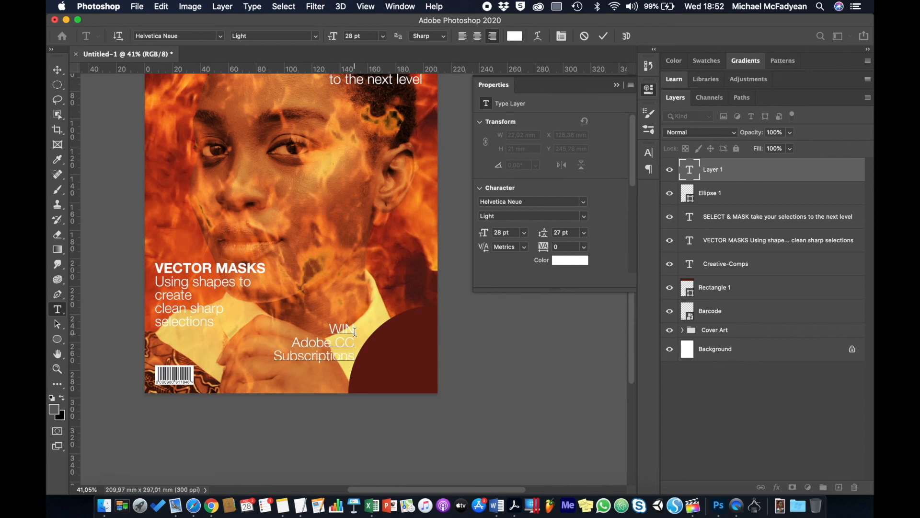
{"action": "key", "text": "BackSpace"}
Step: Centre-align all three lines of the "WIN Adobe CC Subscription" text and set their font style to Bold
{"action": "key", "text": "super+a"}
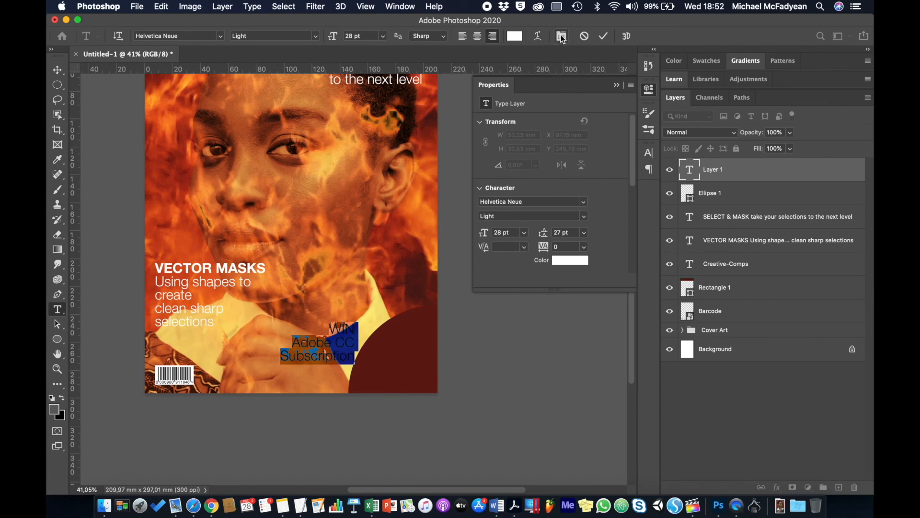
{"action": "left_click", "coordinate": [649, 152]}
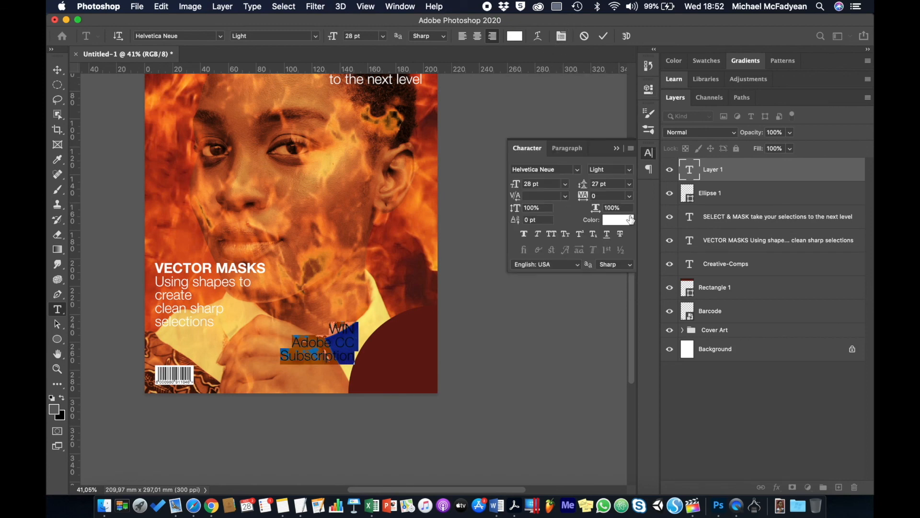
{"action": "left_click", "coordinate": [570, 148]}
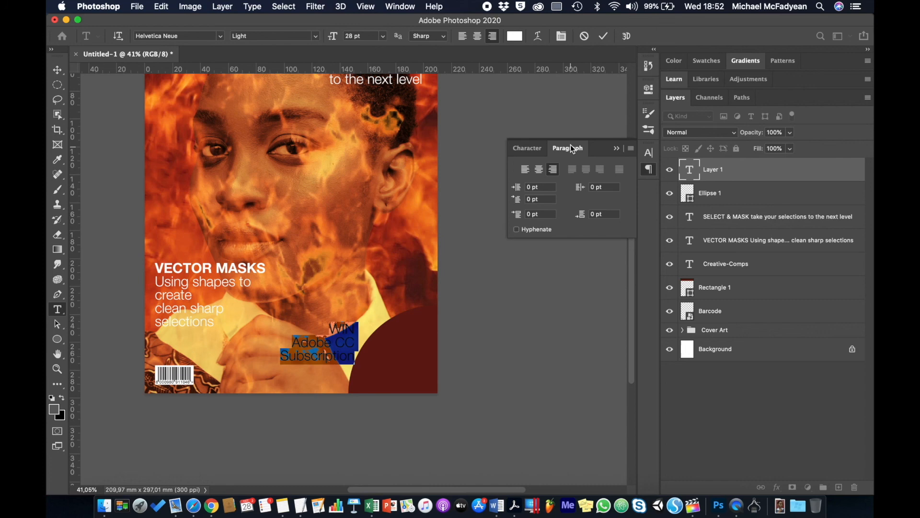
{"action": "left_click", "coordinate": [539, 171]}
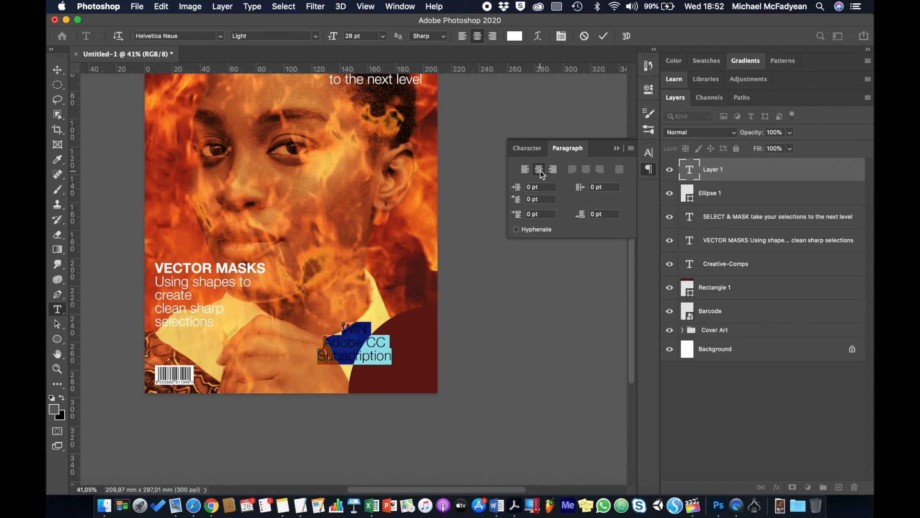
{"action": "left_click", "coordinate": [316, 37]}
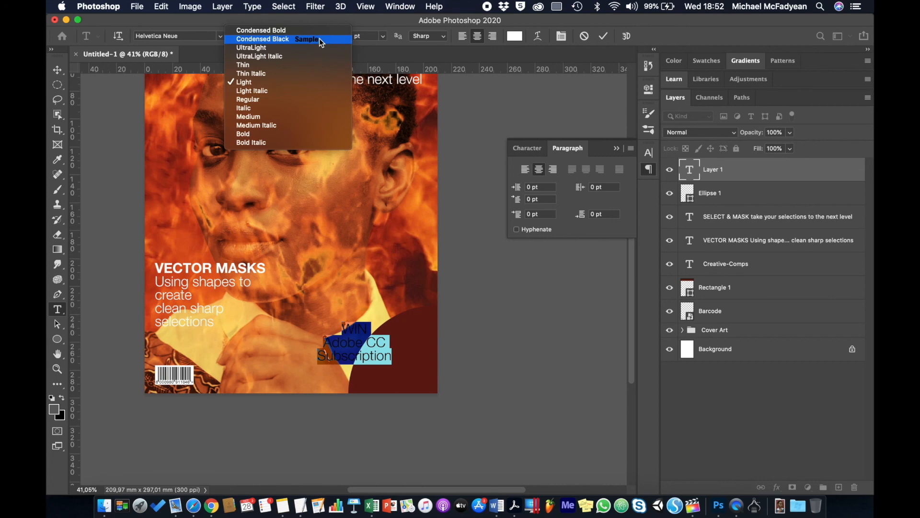
{"action": "left_click", "coordinate": [271, 132]}
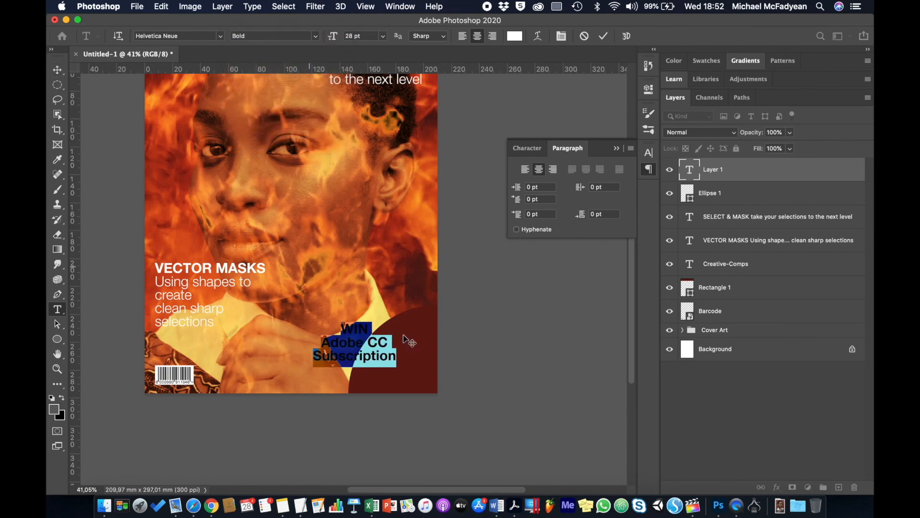
Step: Rotate the "WIN Adobe CC Subscription" text by -45° and position it inside the dark red corner circle, then fit the cover in view
{"action": "left_click", "coordinate": [57, 70]}
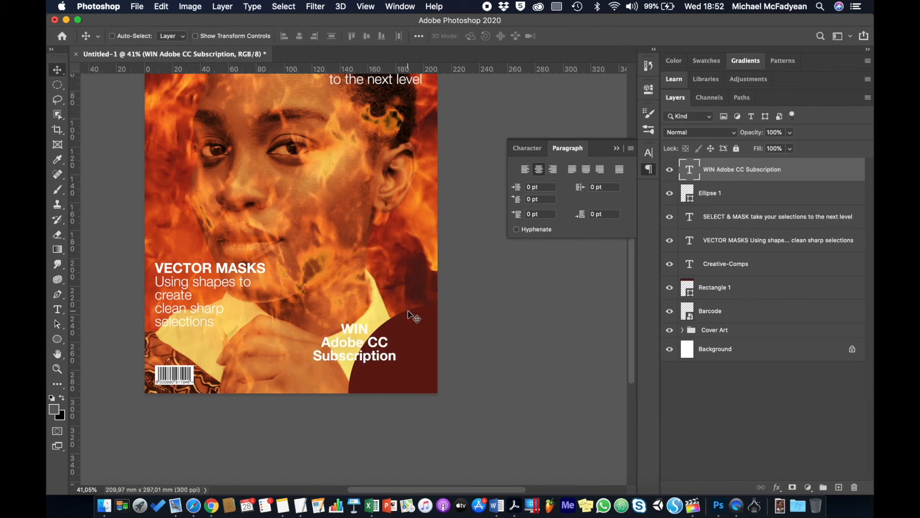
{"action": "key", "text": "super+t"}
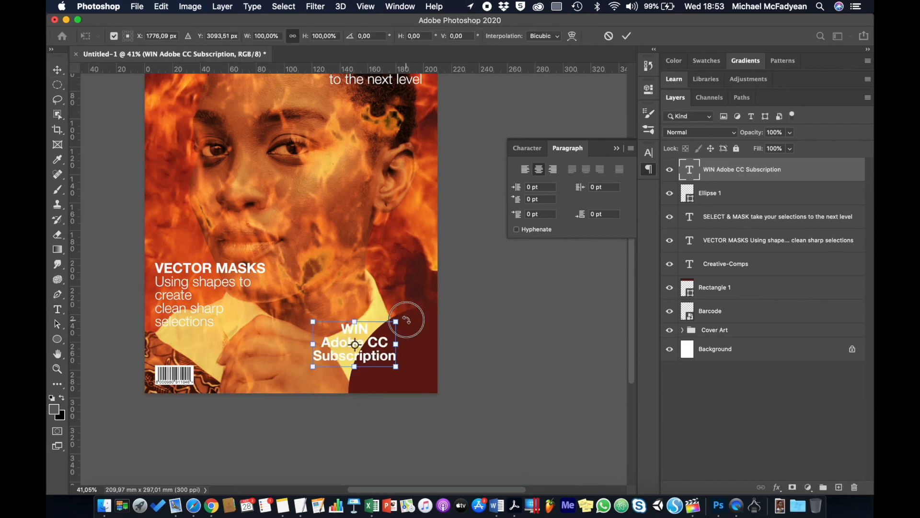
{"action": "left_click_drag", "start_coordinate": [406, 319], "coordinate": [375, 298]}
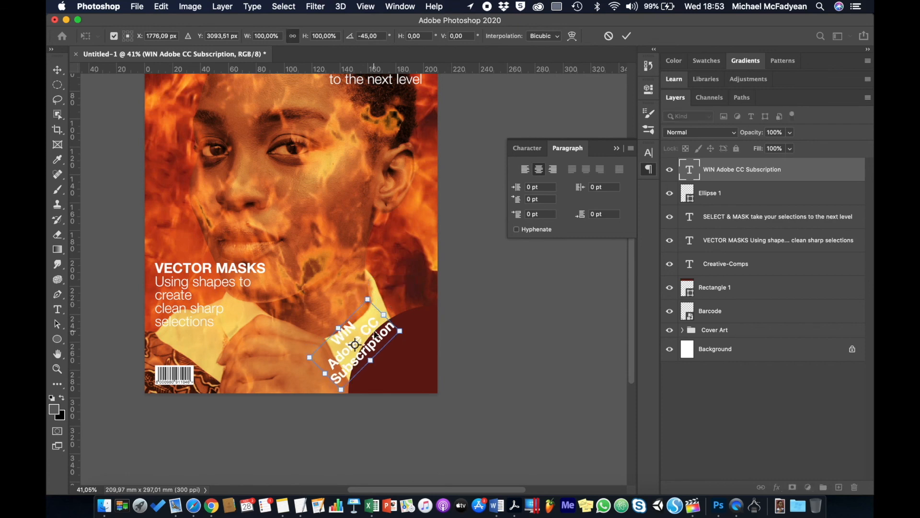
{"action": "left_click_drag", "start_coordinate": [377, 334], "coordinate": [413, 341]}
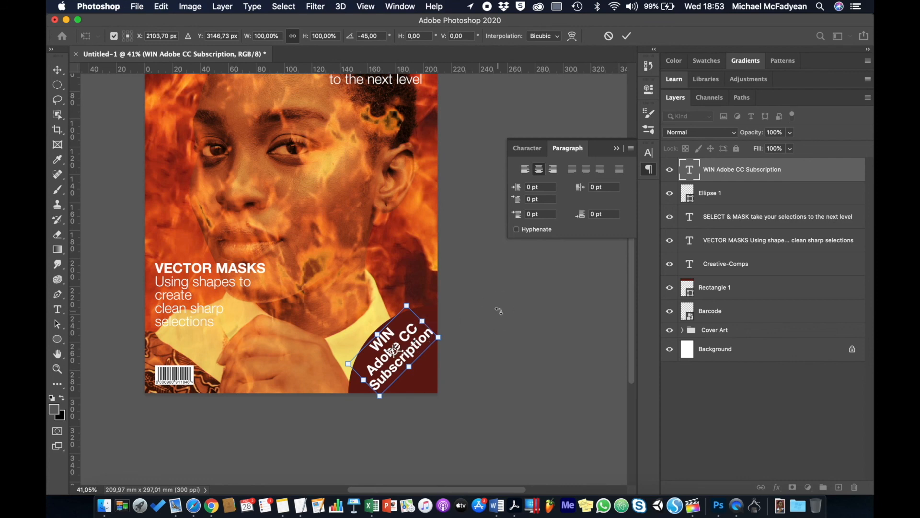
{"action": "key", "text": "Return"}
{"action": "key", "text": "super+0"}
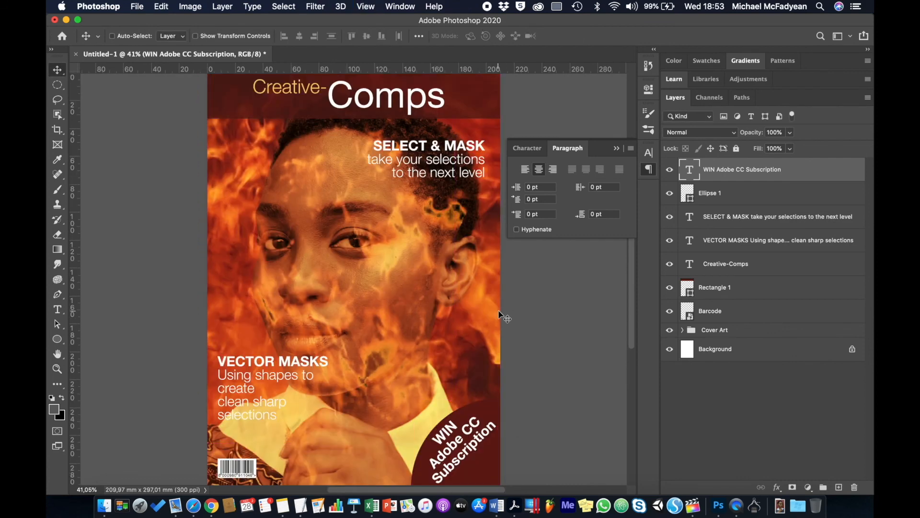
Step: Check what the Cover Art group and the Barcode, Rectangle 1 and Creative-Comps layers contain by selecting them or toggling their visibility
{"action": "left_click", "coordinate": [736, 330]}
{"action": "left_click", "coordinate": [669, 330]}
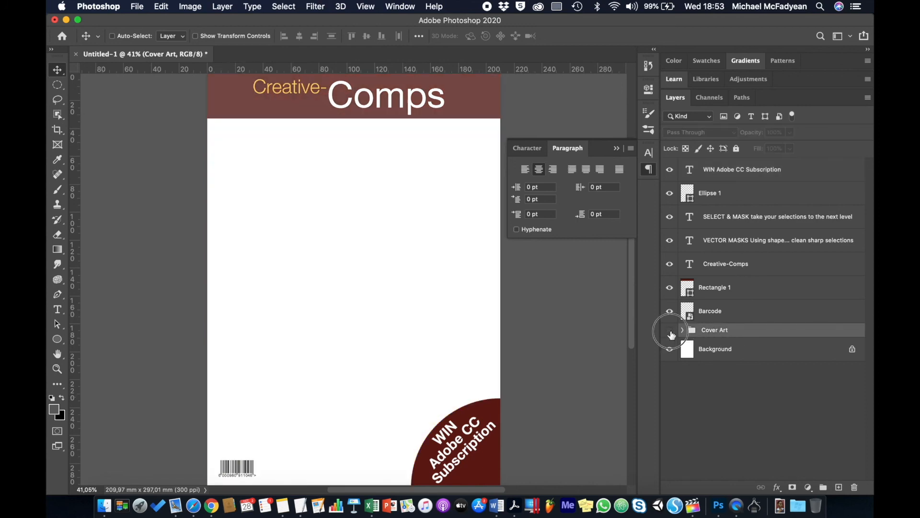
{"action": "left_click", "coordinate": [670, 330]}
{"action": "left_click", "coordinate": [719, 313]}
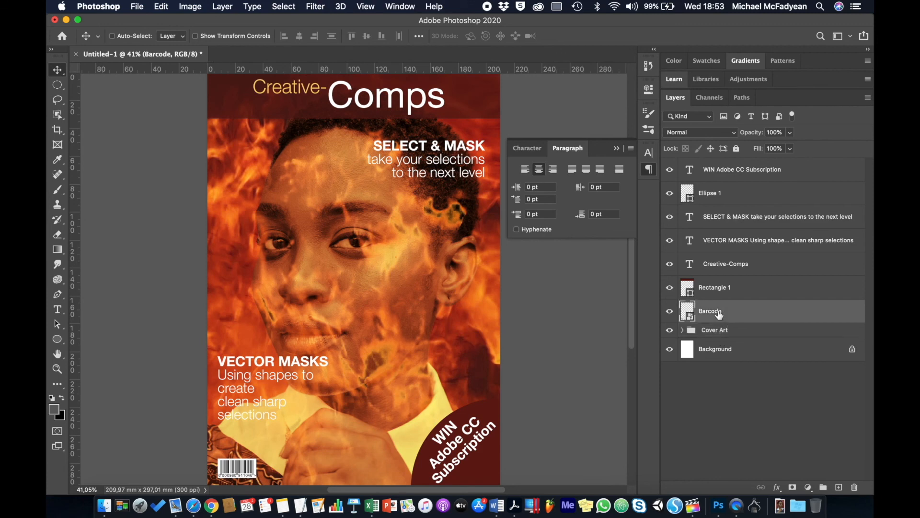
{"action": "left_click", "coordinate": [724, 290]}
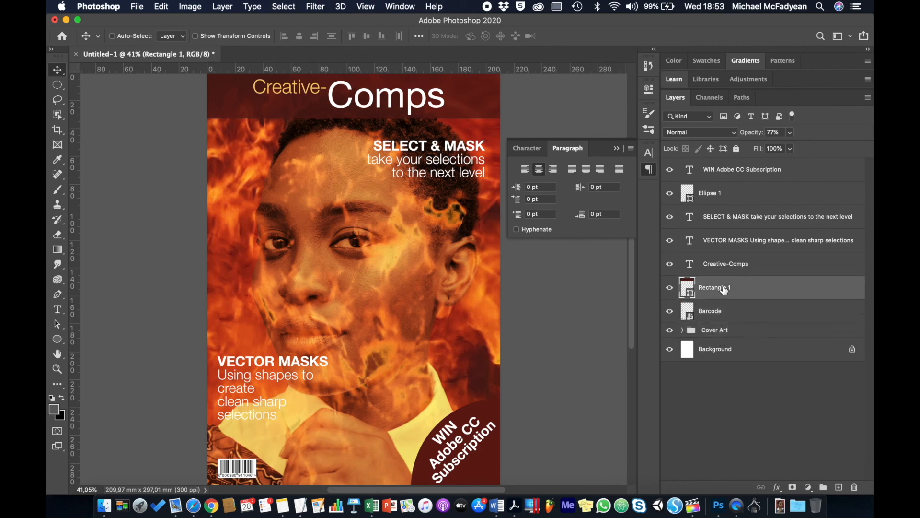
{"action": "left_click", "coordinate": [670, 289]}
{"action": "left_click", "coordinate": [670, 288]}
{"action": "left_click", "coordinate": [669, 264]}
{"action": "left_click", "coordinate": [670, 265]}
Step: Group the Creative-Comps text layer with Rectangle 1 and name the group "Masthead"
{"action": "left_click", "coordinate": [723, 266], "text": "super"}
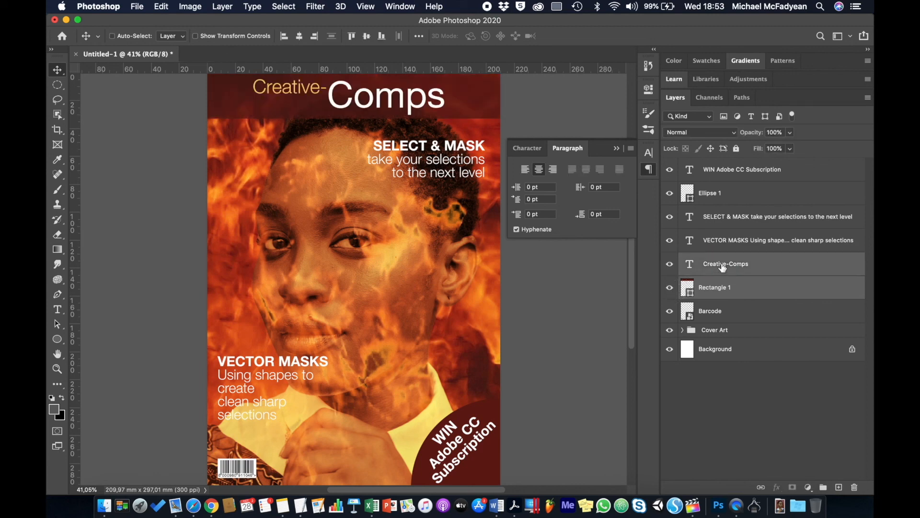
{"action": "key", "text": "super+g"}
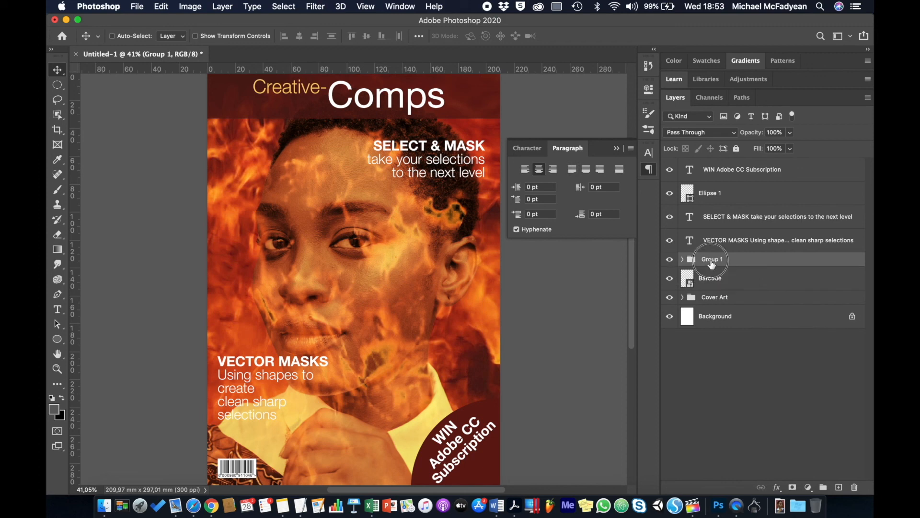
{"action": "double_click", "coordinate": [711, 260]}
{"action": "type", "text": "Masthe"}
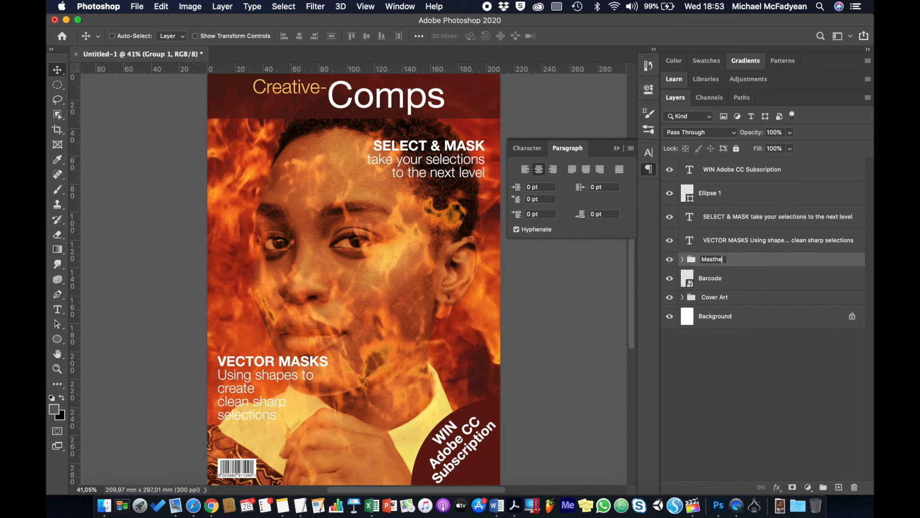
{"action": "type", "text": "ad"}
{"action": "key", "text": "Return"}
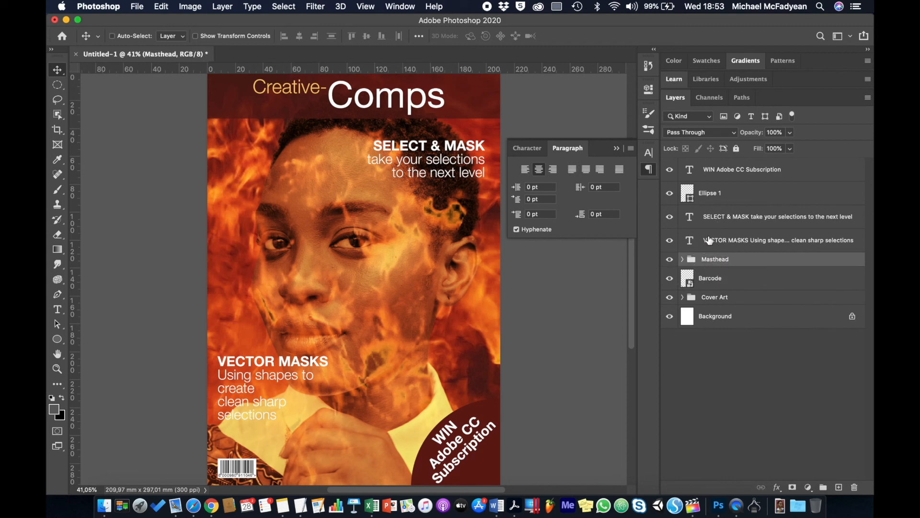
Step: Group the "VECTOR MASKS" and "SELECT & MASK" text layers and name the group "Stories"
{"action": "left_click", "coordinate": [709, 239]}
{"action": "left_click", "coordinate": [718, 218], "text": "super"}
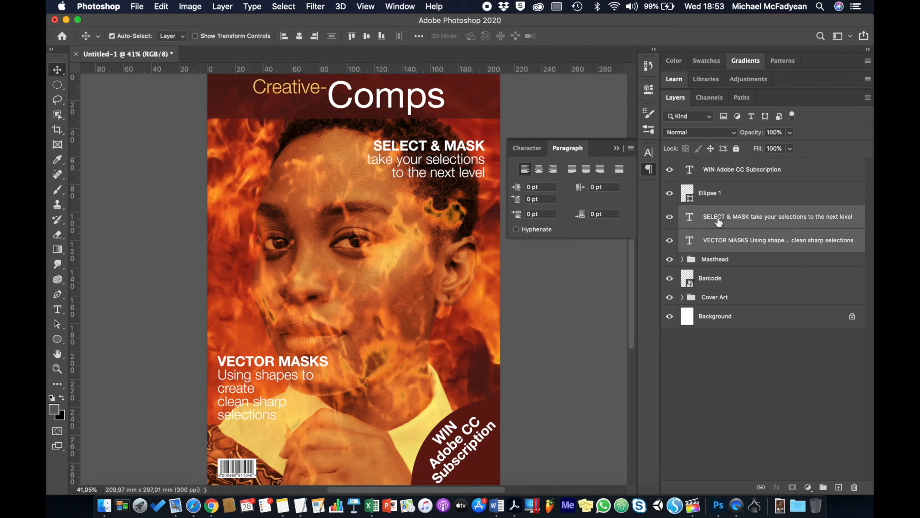
{"action": "key", "text": "super+g"}
{"action": "double_click", "coordinate": [711, 213]}
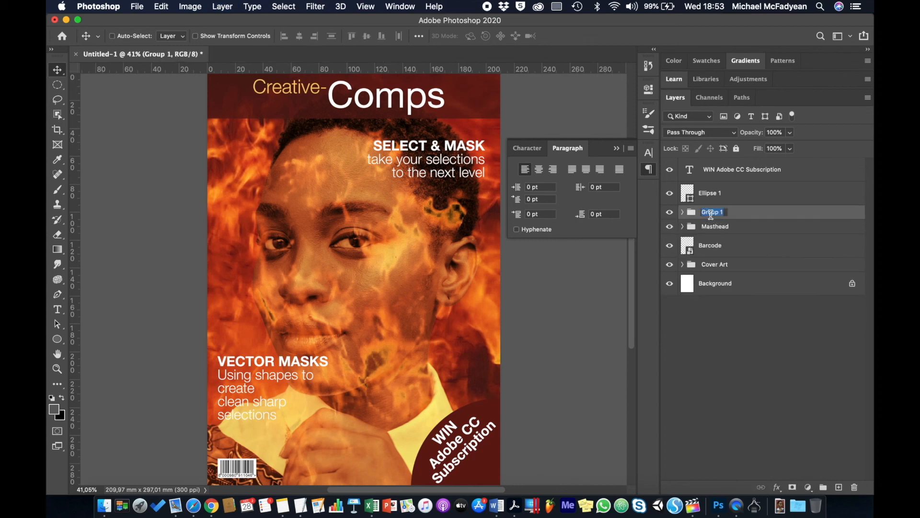
{"action": "type", "text": "Stories"}
{"action": "key", "text": "Return"}
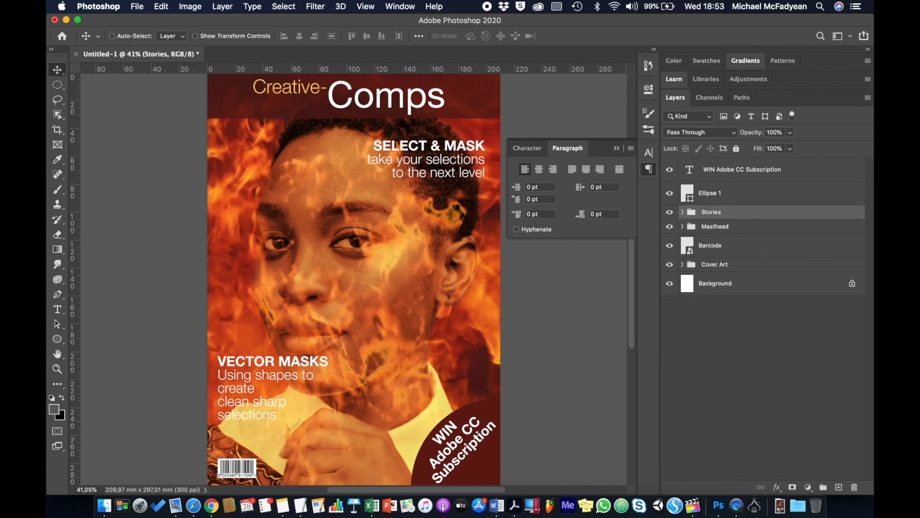
Step: Group the Ellipse 1 and "WIN Adobe CC Subscription" layers and name the group "Win"
{"action": "left_click", "coordinate": [710, 195]}
{"action": "left_click", "coordinate": [730, 173], "text": "shift"}
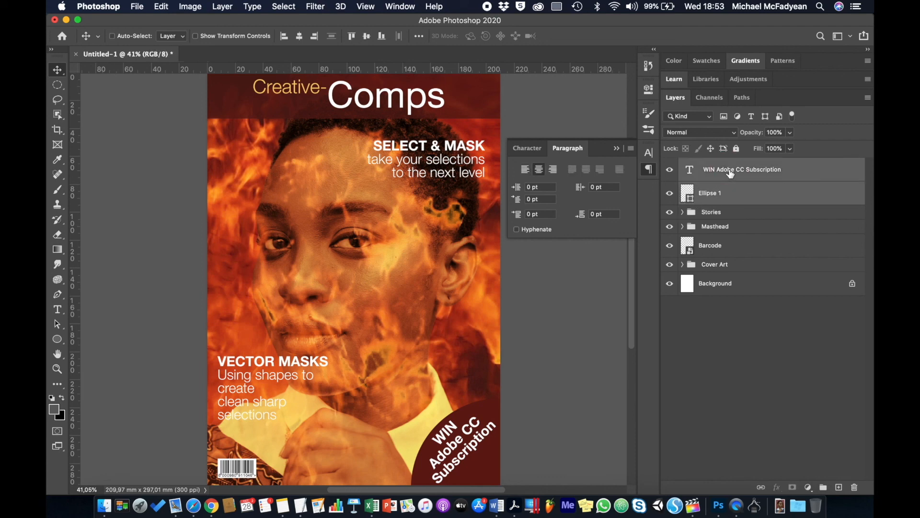
{"action": "key", "text": "super+g"}
{"action": "double_click", "coordinate": [715, 165]}
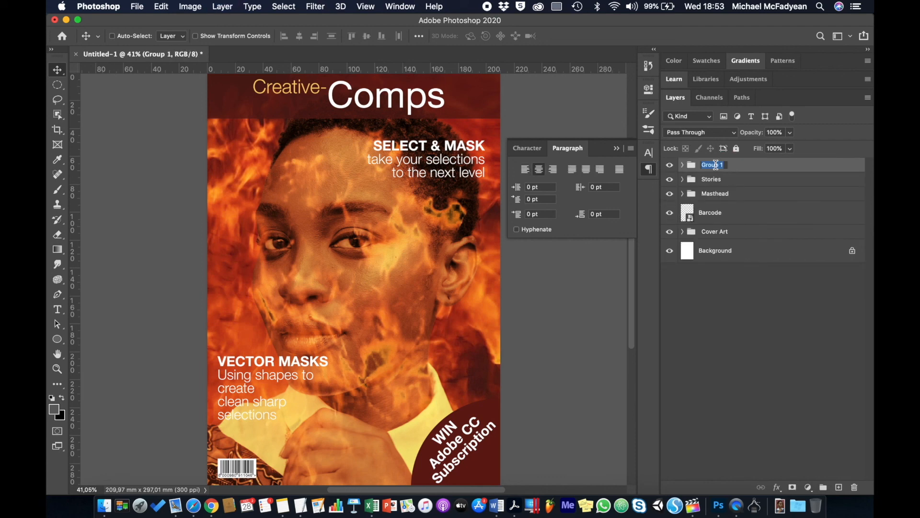
{"action": "type", "text": "Win"}
{"action": "key", "text": "Return"}
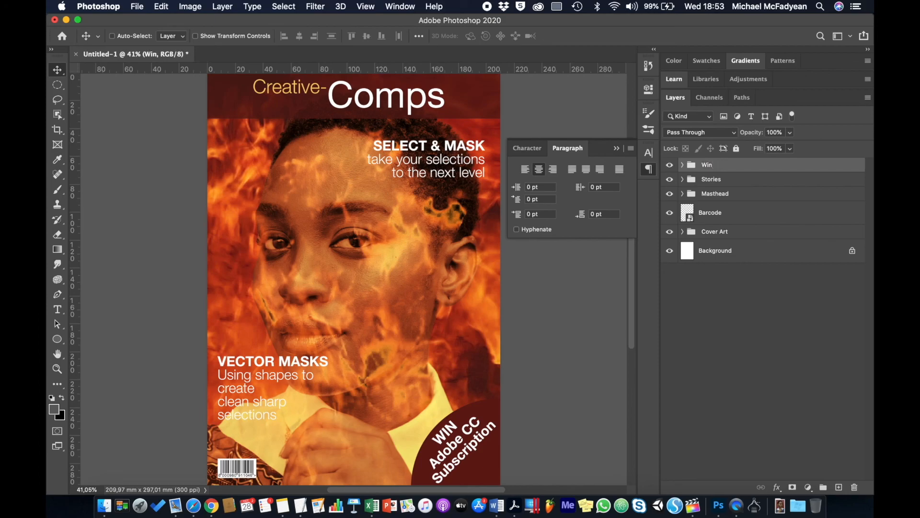